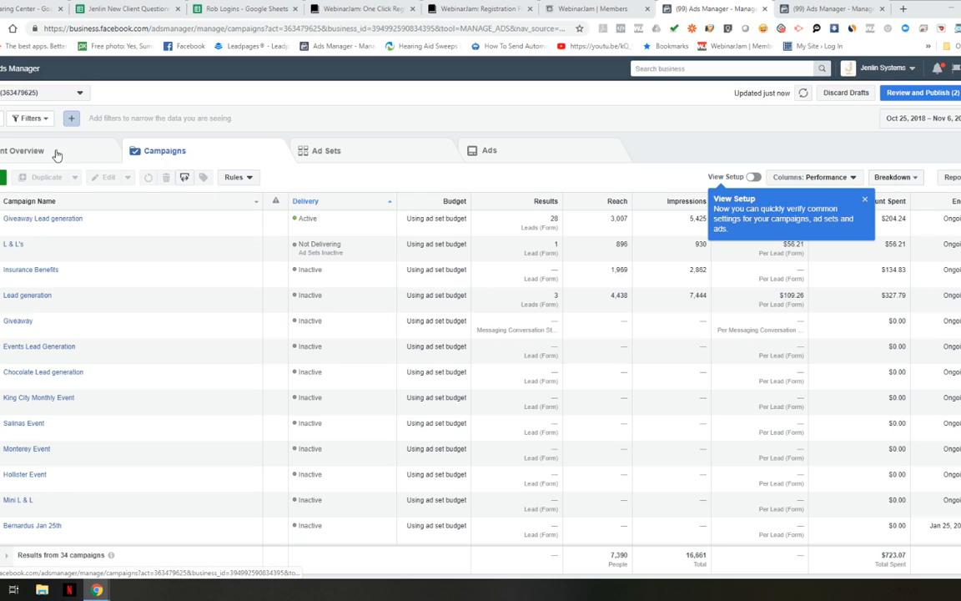
Switch the ad account to Hearing Centers of AZ
click(20, 89)
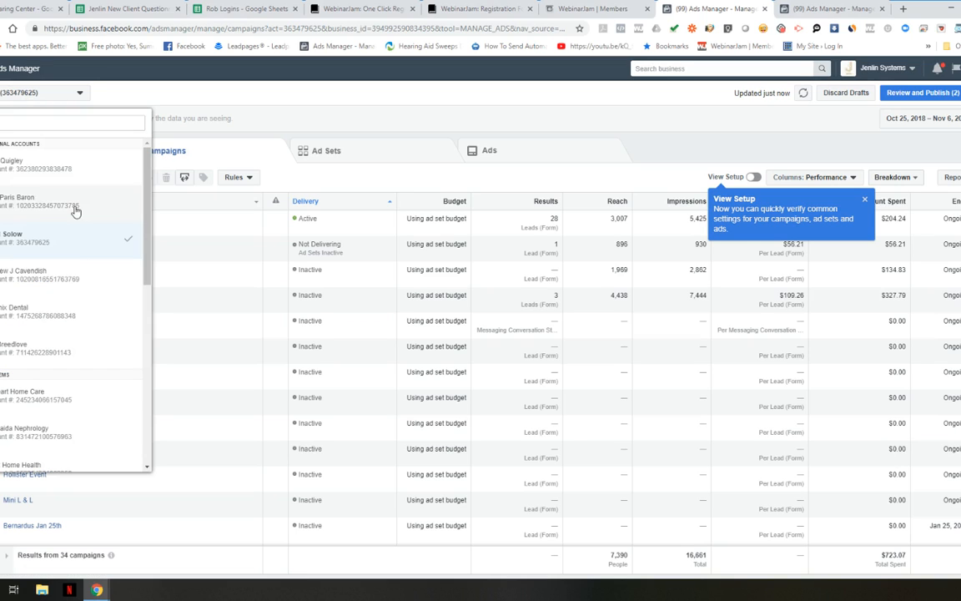
scroll(77, 233, down, 10)
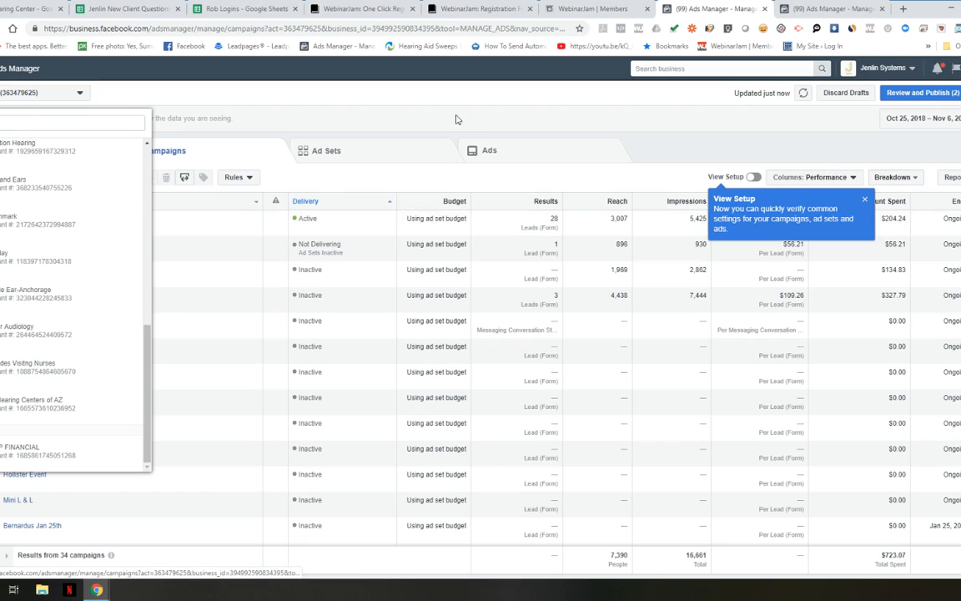
click(3, 408)
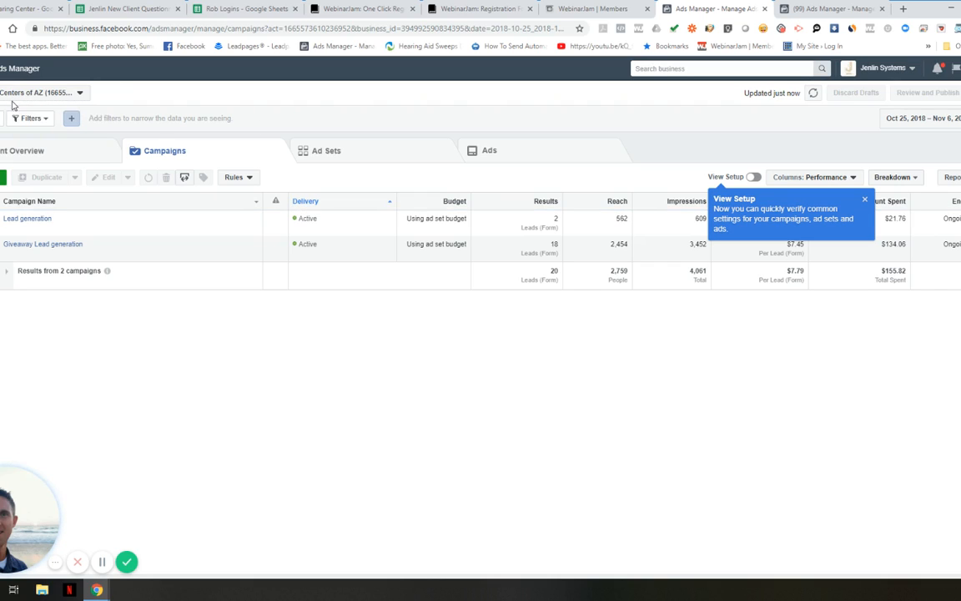
click(80, 94)
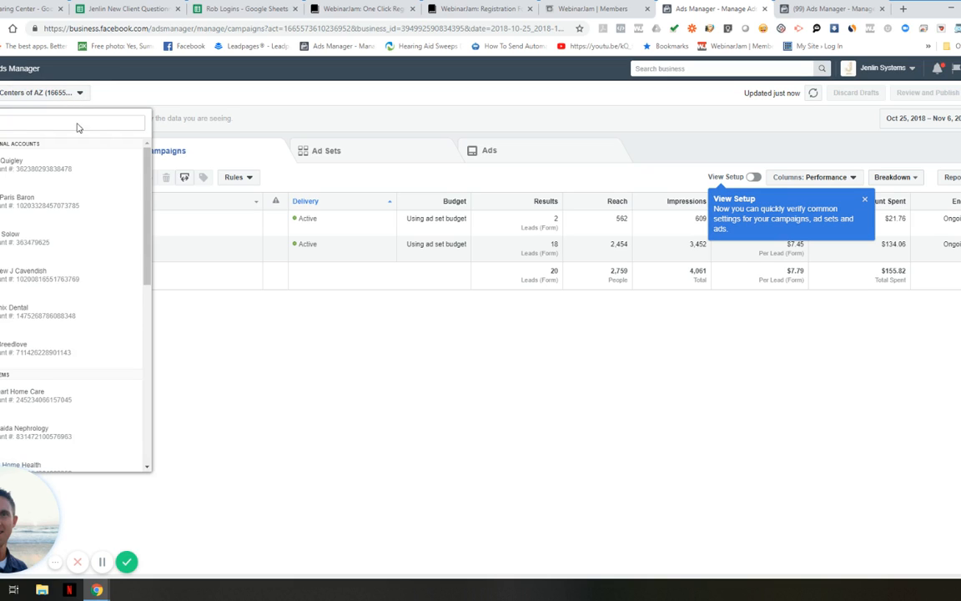
scroll(34, 367, down, 5)
scroll(37, 362, up, 2)
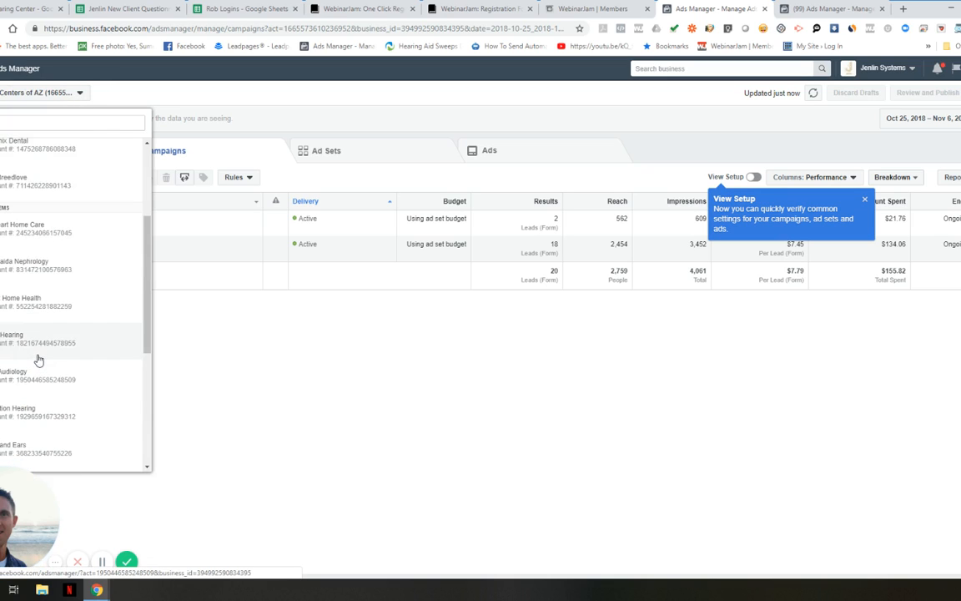
double_click(10, 208)
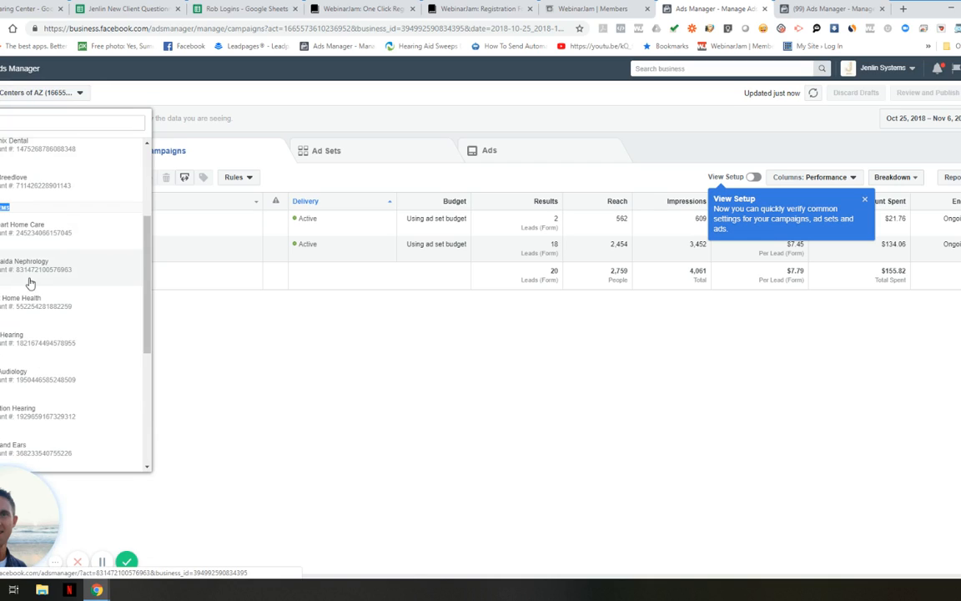
scroll(116, 258, down, 3)
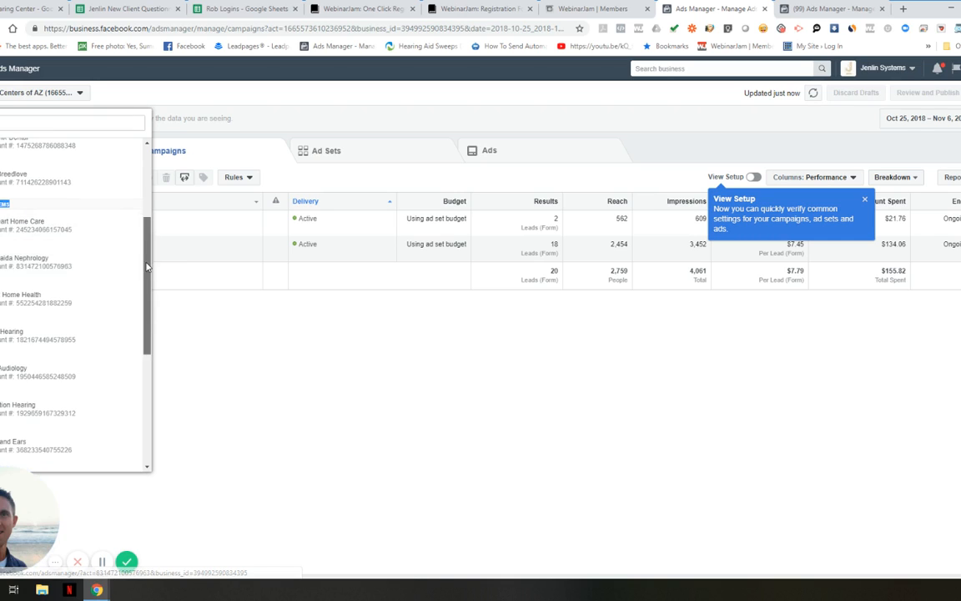
click(39, 407)
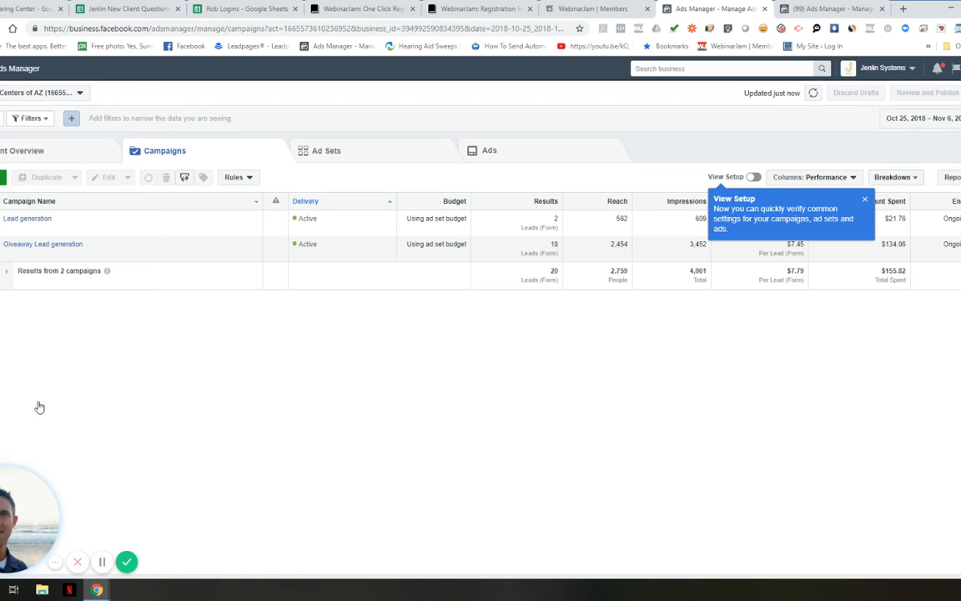
Open the Lead generation campaign to view its ad sets
click(28, 221)
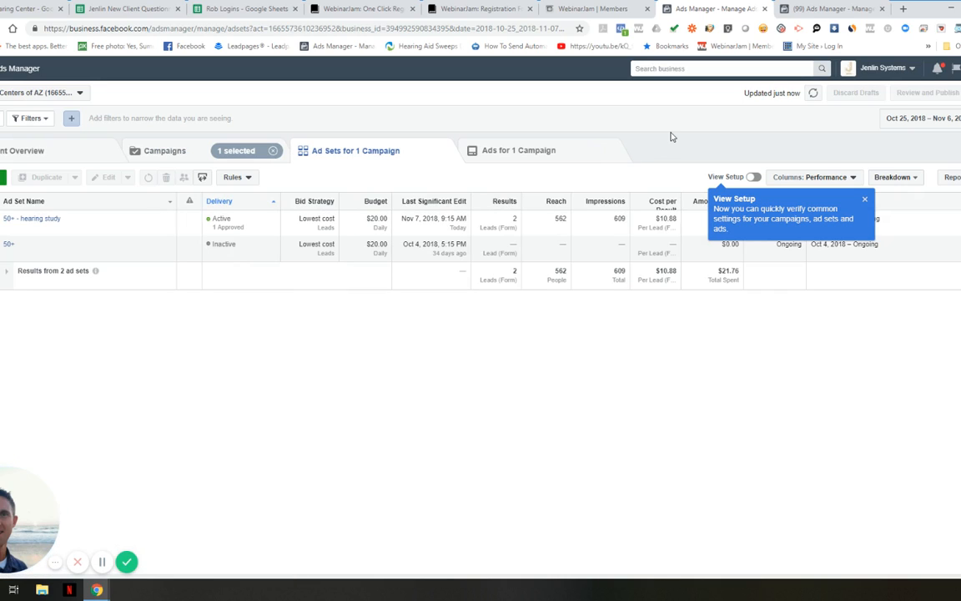
mouse_move(82, 223)
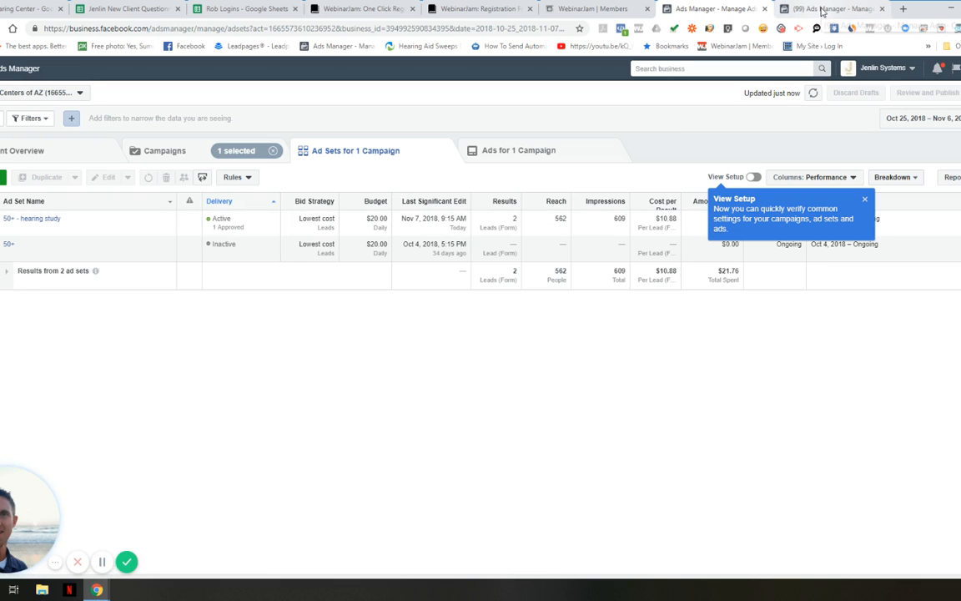
In the second Ads Manager browser tab, switch to the ad account whose name ends in "and Ears"
click(813, 8)
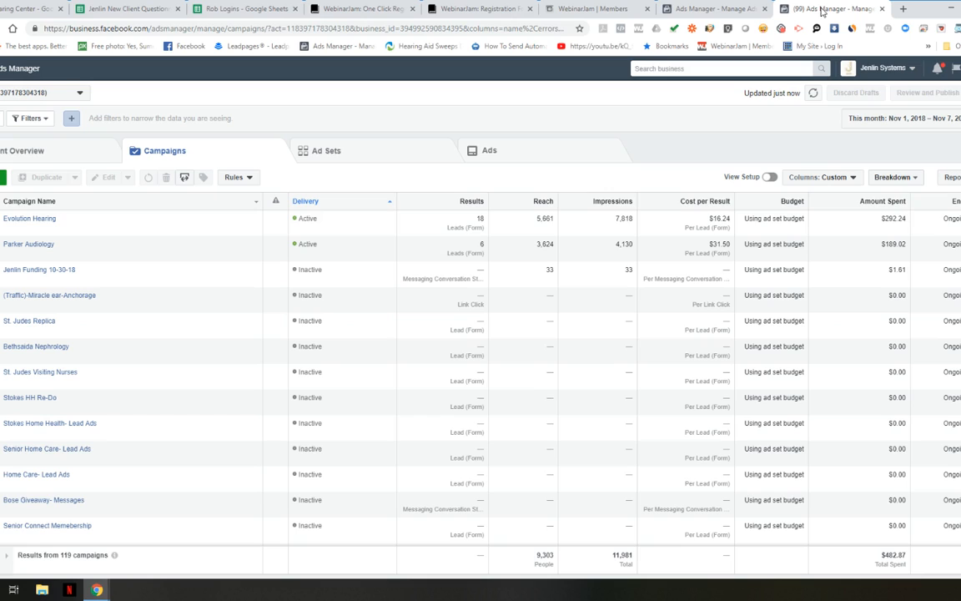
click(58, 94)
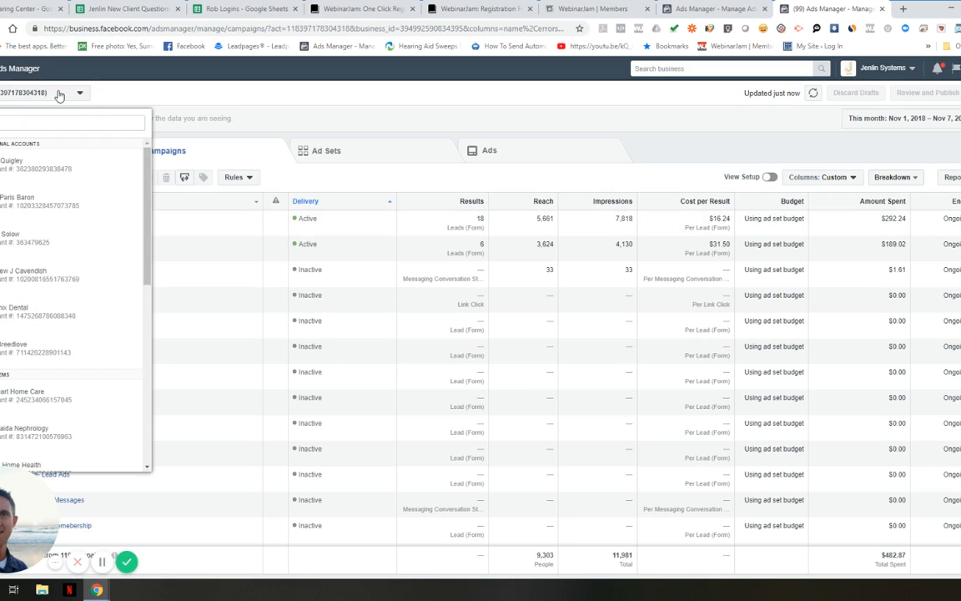
scroll(140, 350, down, 10)
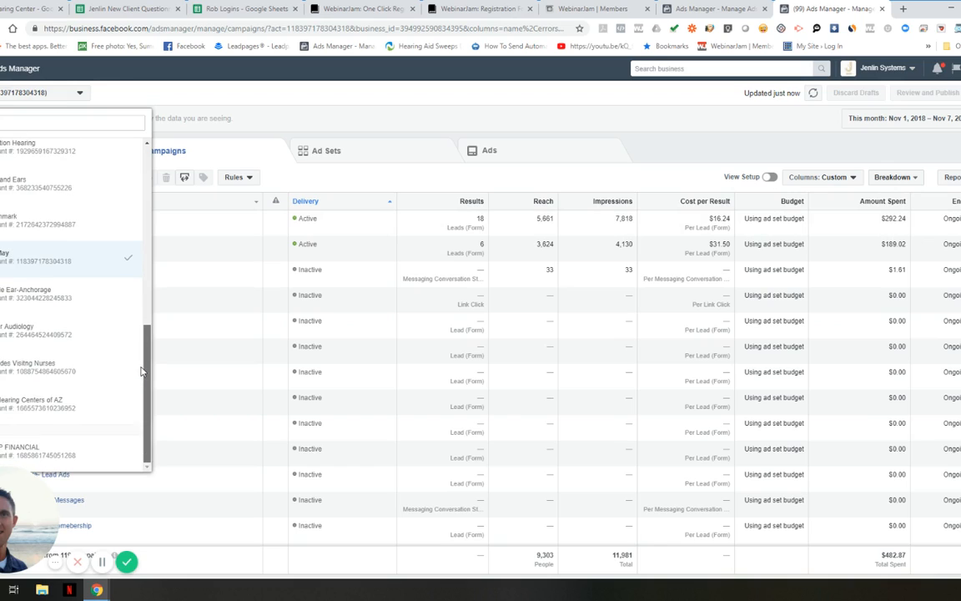
mouse_move(144, 371)
mouse_down()
mouse_move(146, 360)
mouse_move(147, 382)
mouse_up()
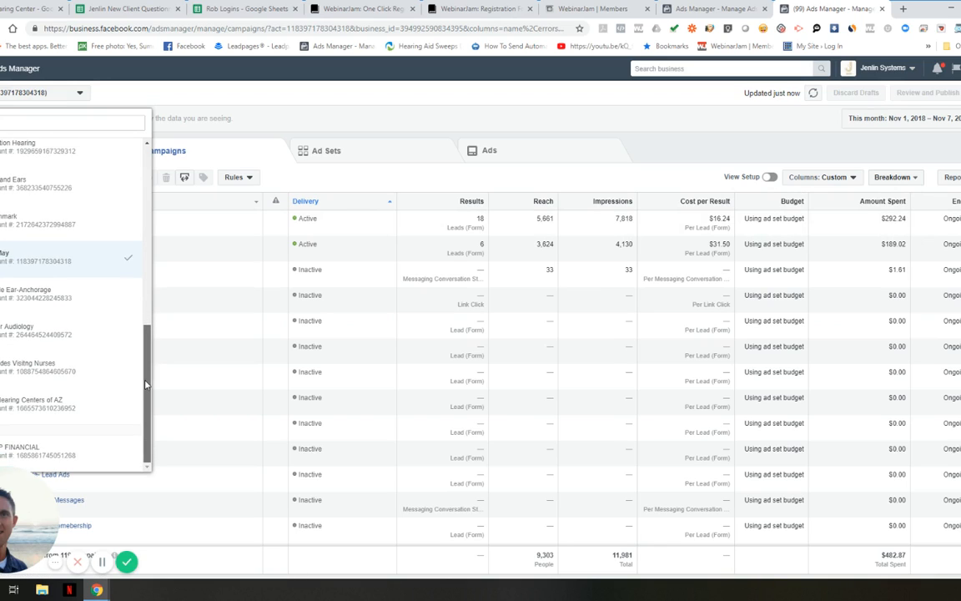
click(33, 185)
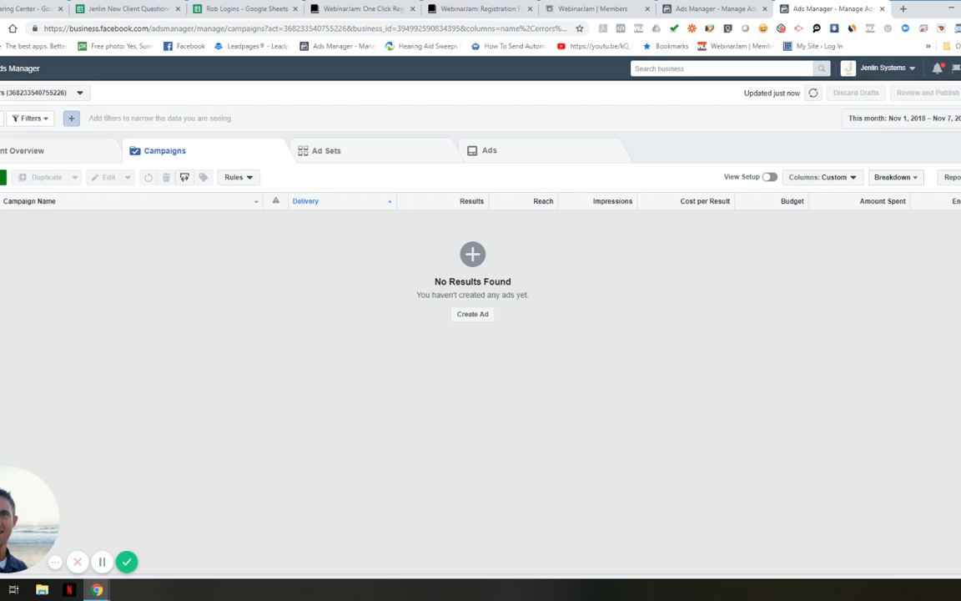
Create a new campaign with the Lead generation objective, keeping the default campaign name, and continue to the ad set setup
click(3, 178)
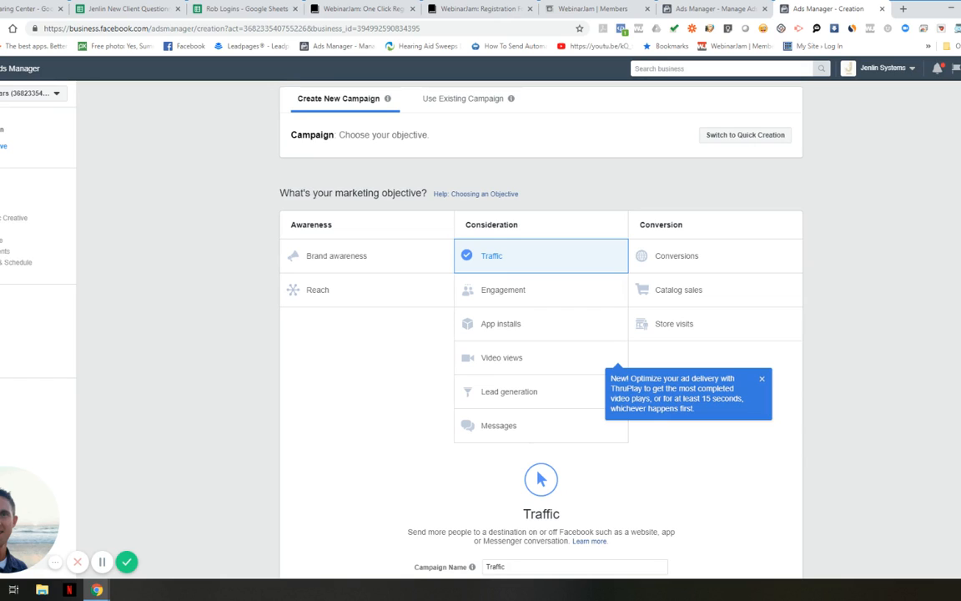
click(507, 397)
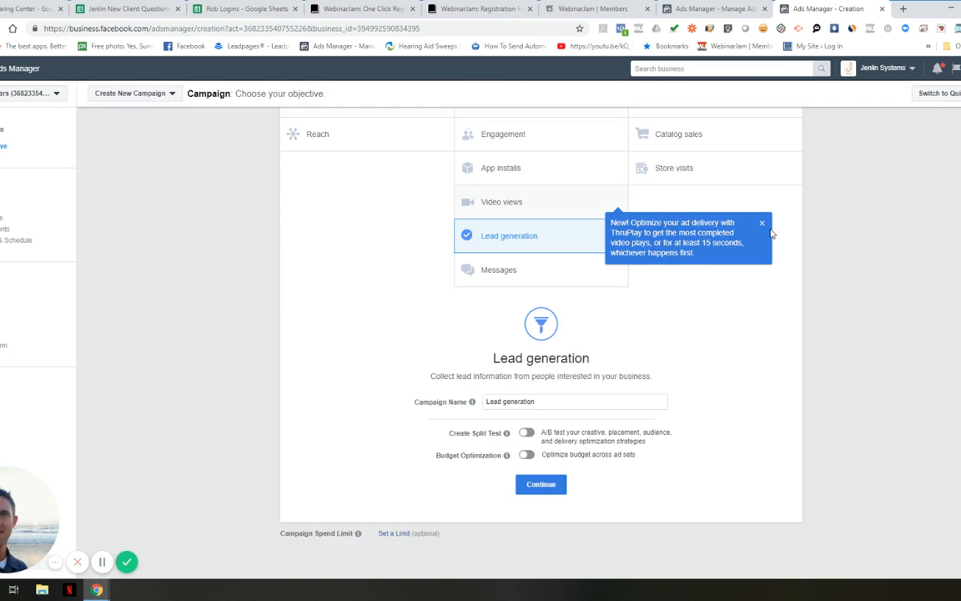
click(761, 225)
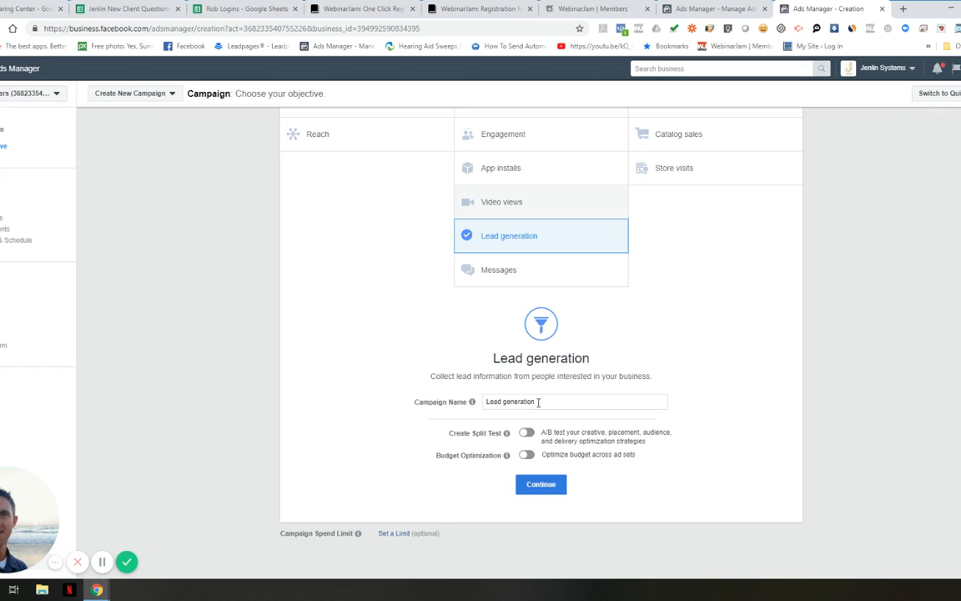
click(538, 488)
Return to the Hearing Centers of AZ account and review the ad sets of its Lead generation campaign, dismissing the View Setup tip
click(708, 10)
click(154, 155)
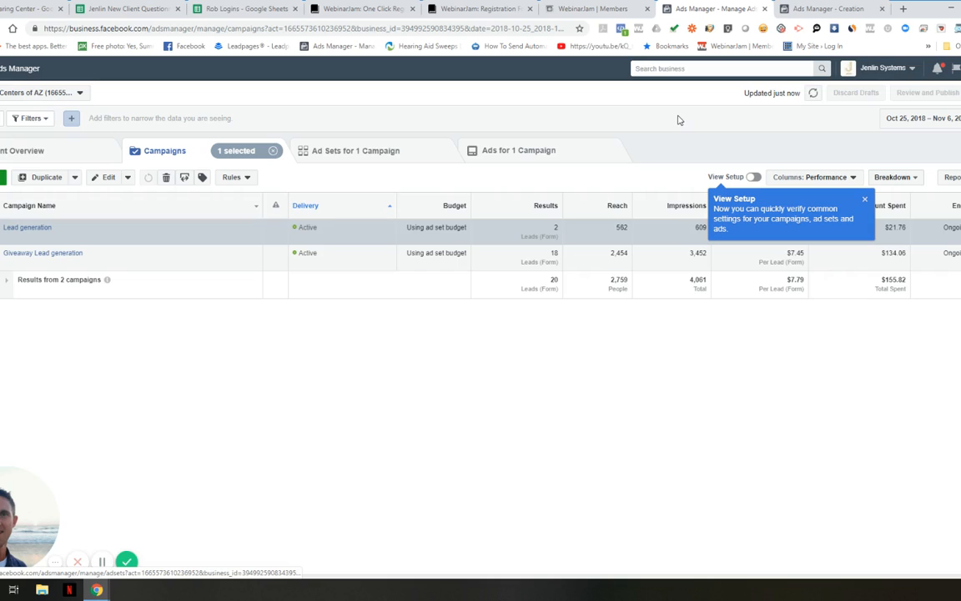
click(15, 229)
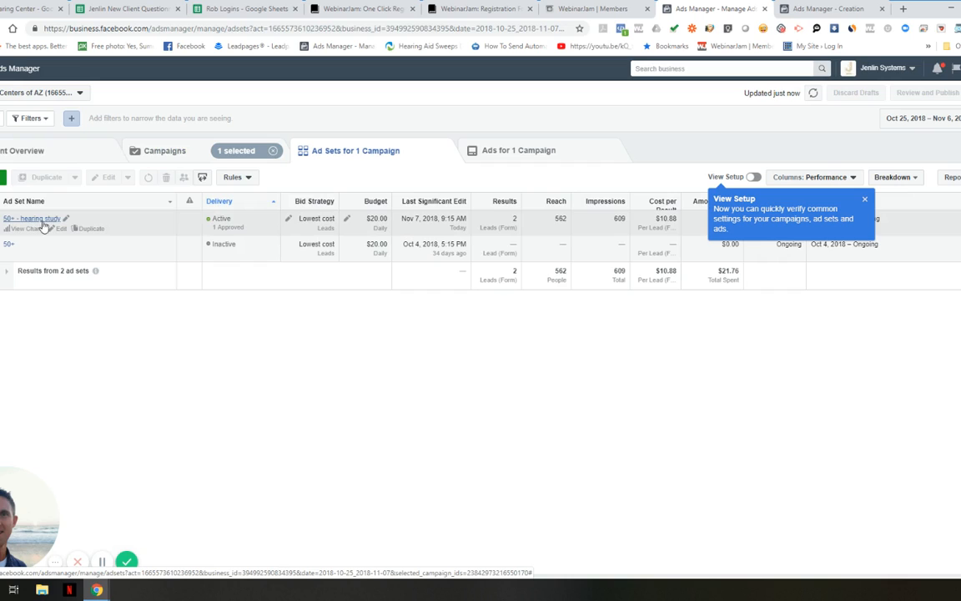
click(866, 200)
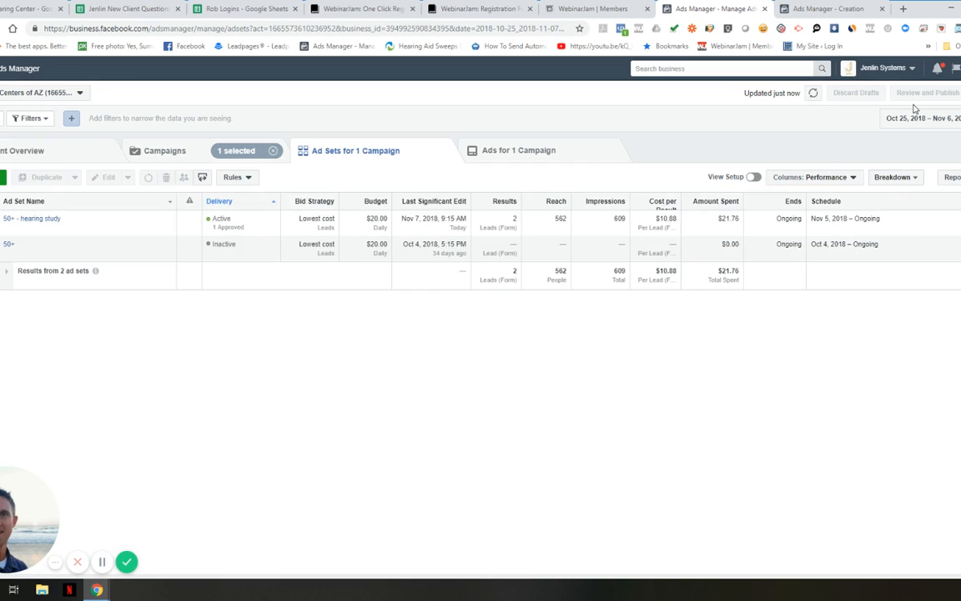
Go back to the new ad set and choose Senior Hearing Connect as its Facebook Page
click(825, 9)
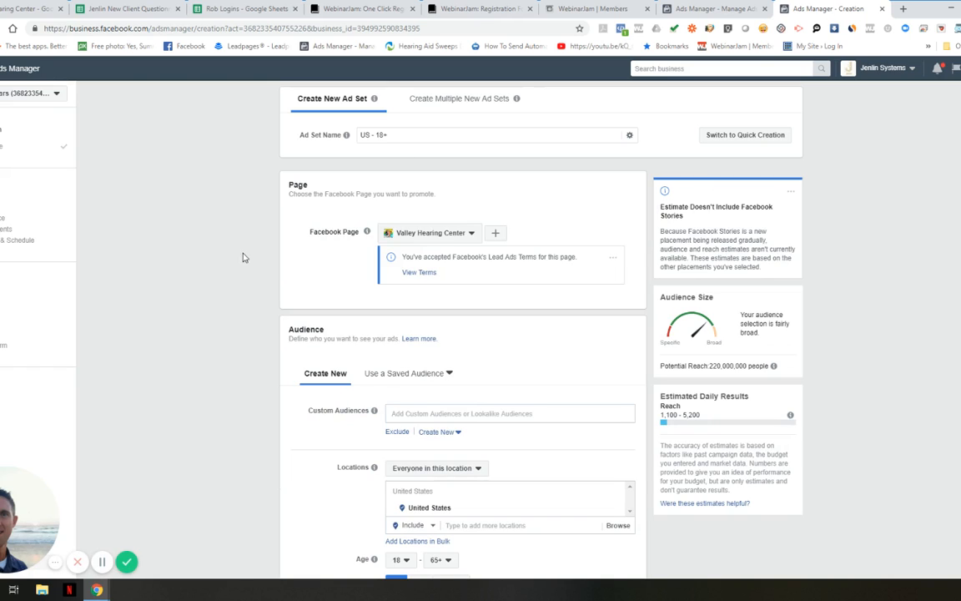
click(476, 237)
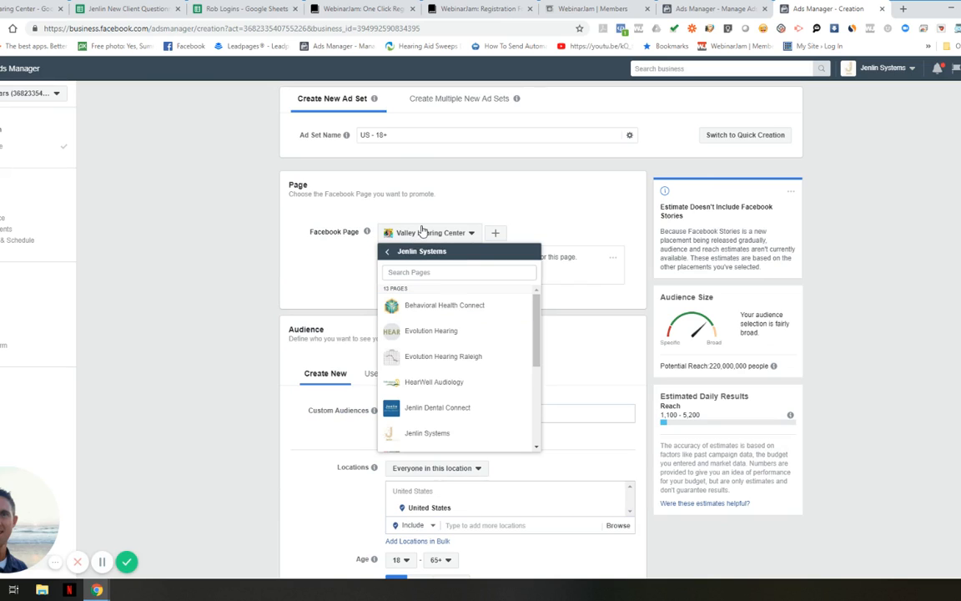
scroll(440, 312, down, 5)
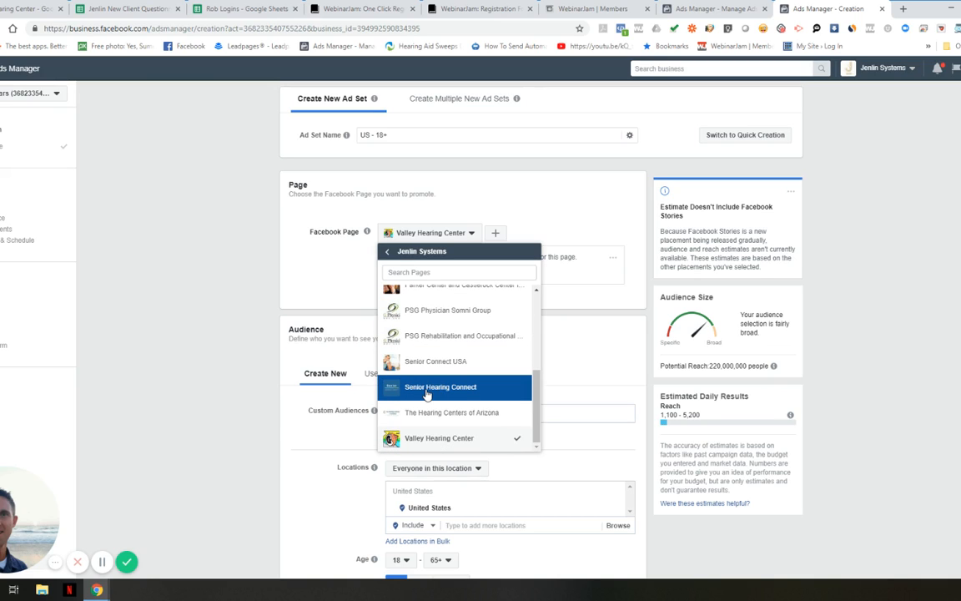
click(428, 388)
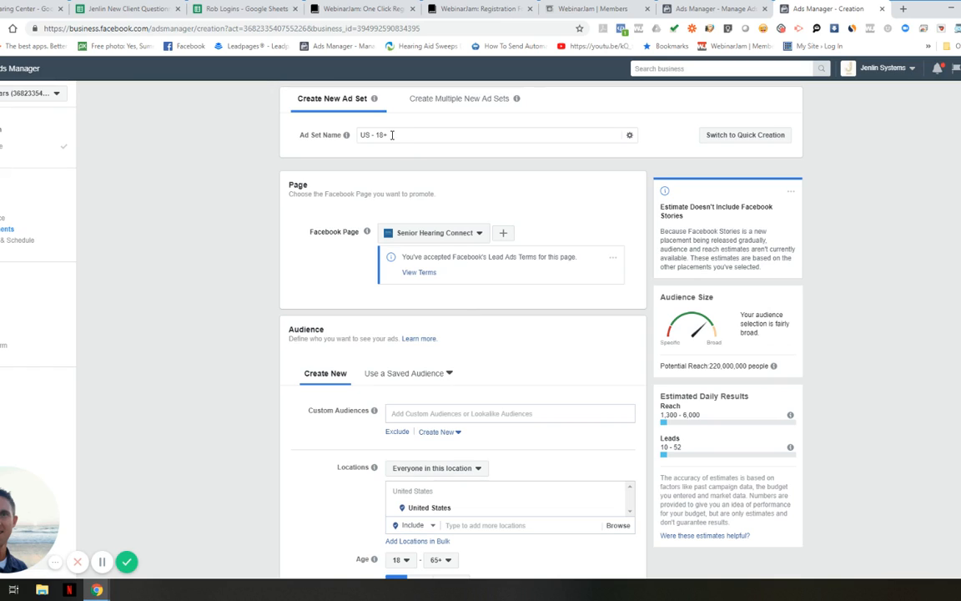
Name the ad set "US- 50+" and set the audience's minimum age to 50
drag(392, 135, 265, 125)
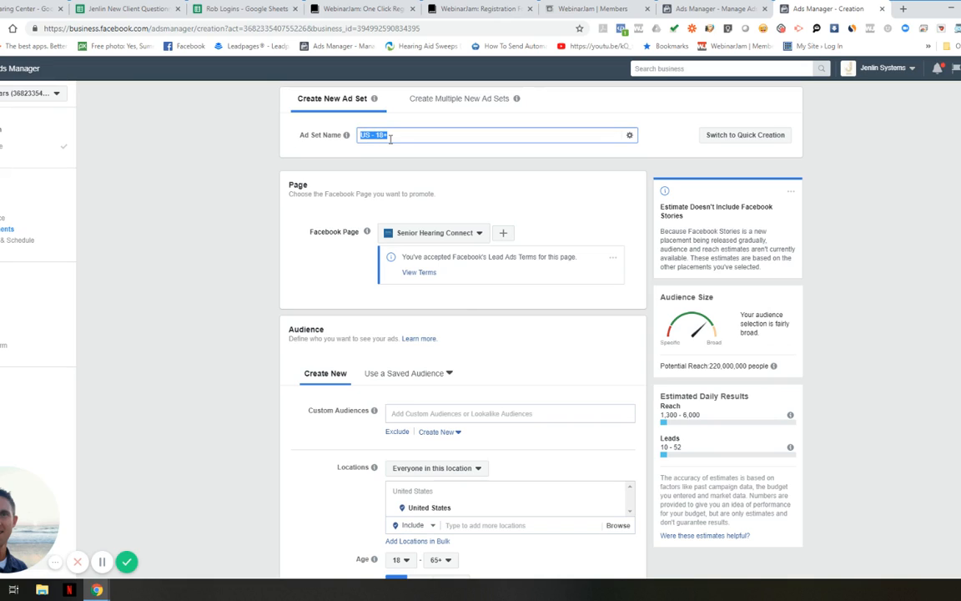
text(US- 50+)
scroll(500, 392, down, 3)
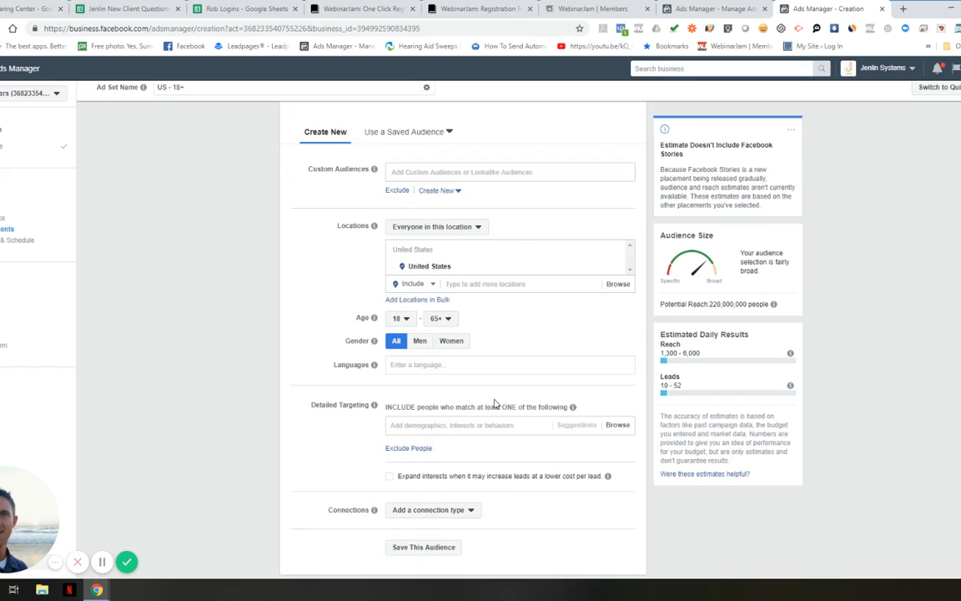
click(404, 282)
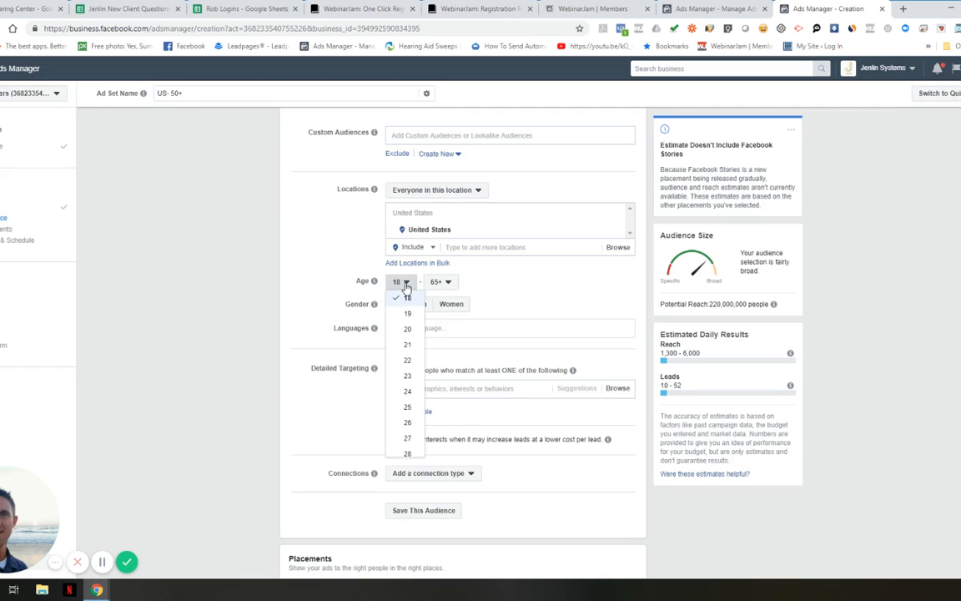
scroll(408, 372, down, 5)
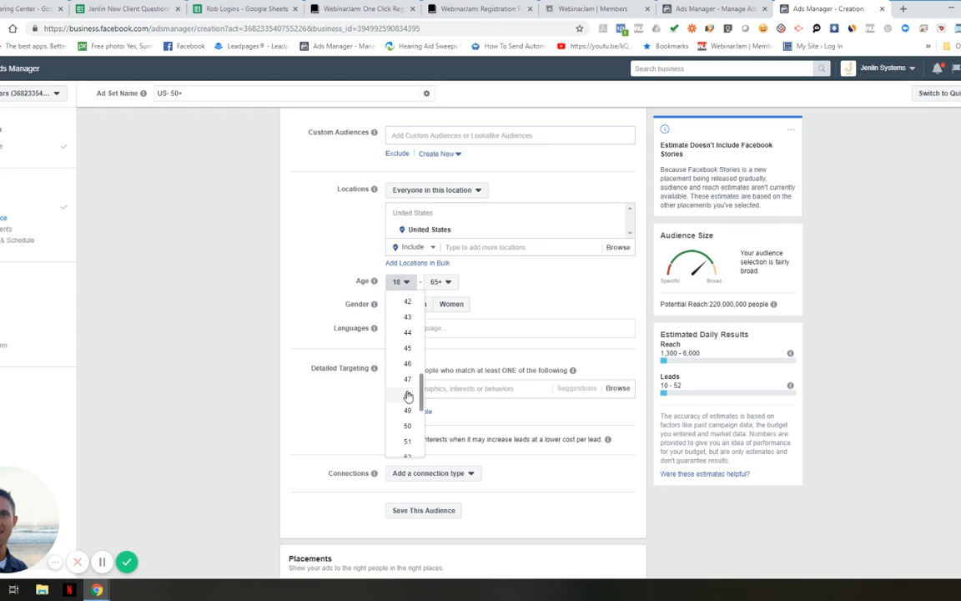
scroll(407, 407, down, 1)
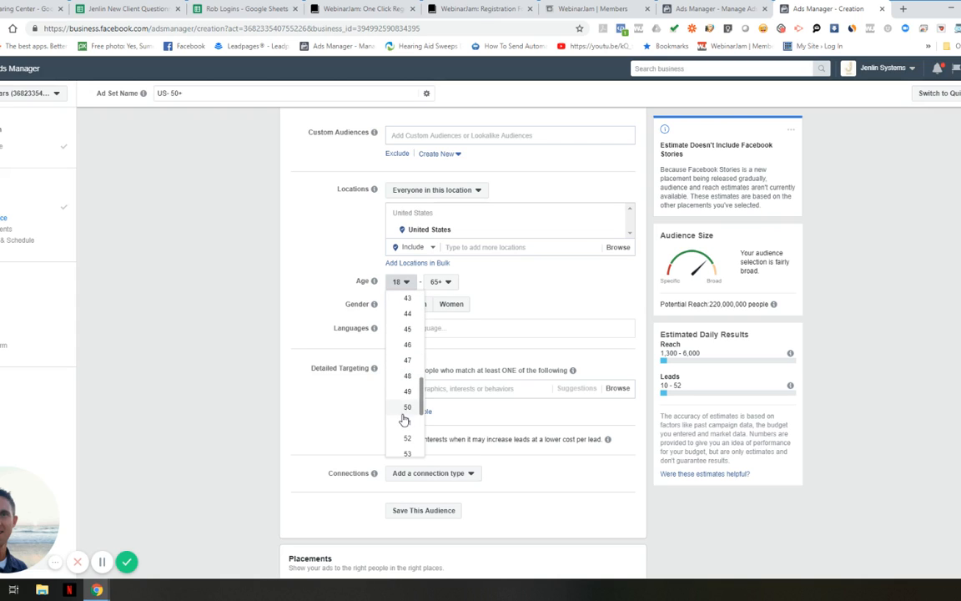
click(407, 408)
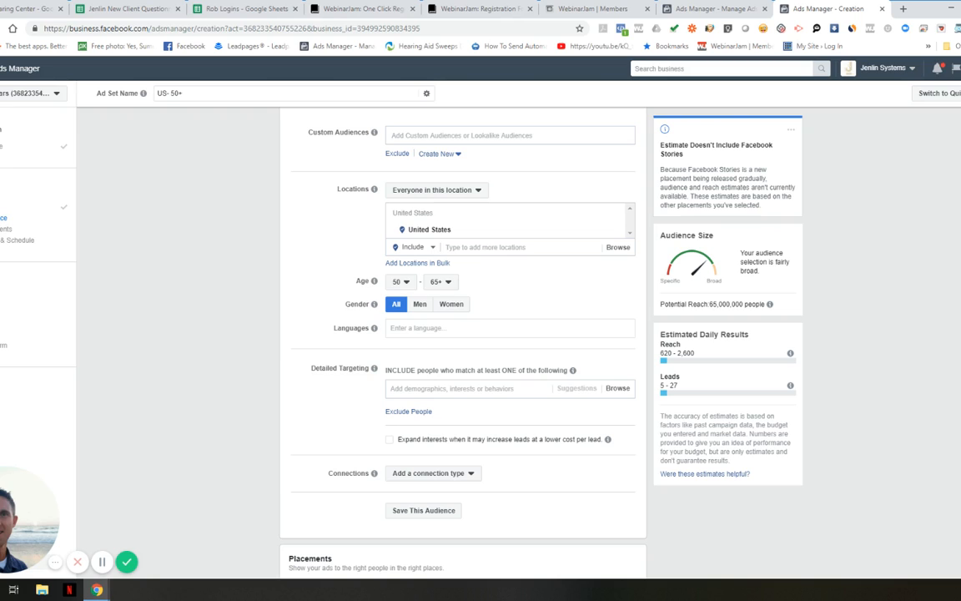
Target the ZIP code 76262 in Roanoke, Texas as the audience location
click(491, 247)
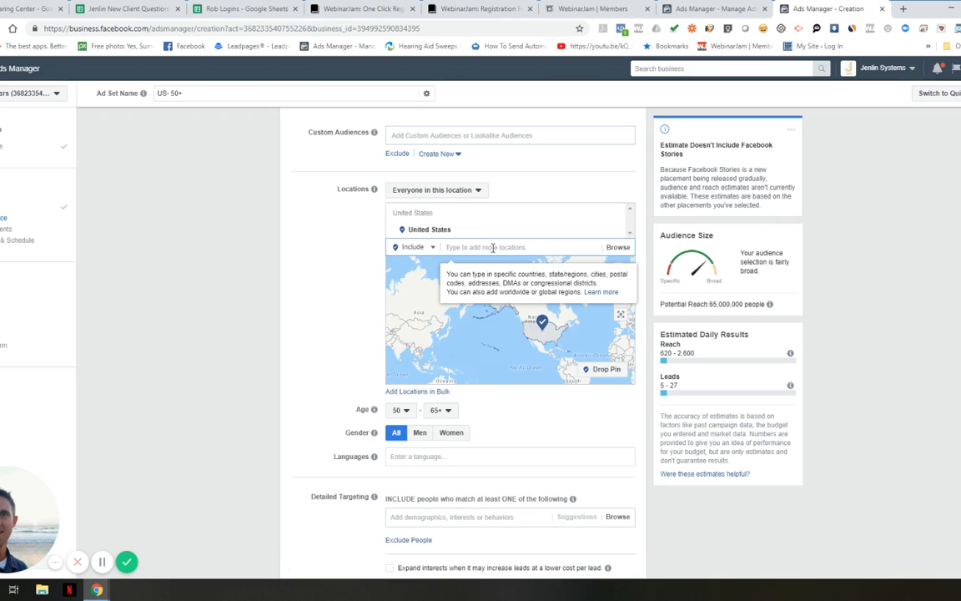
text(76)
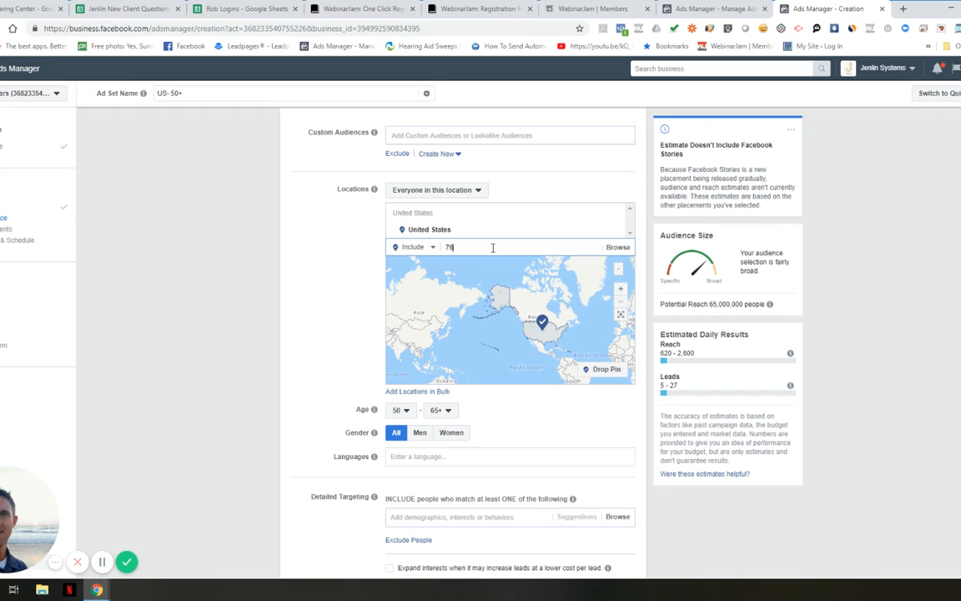
text(262)
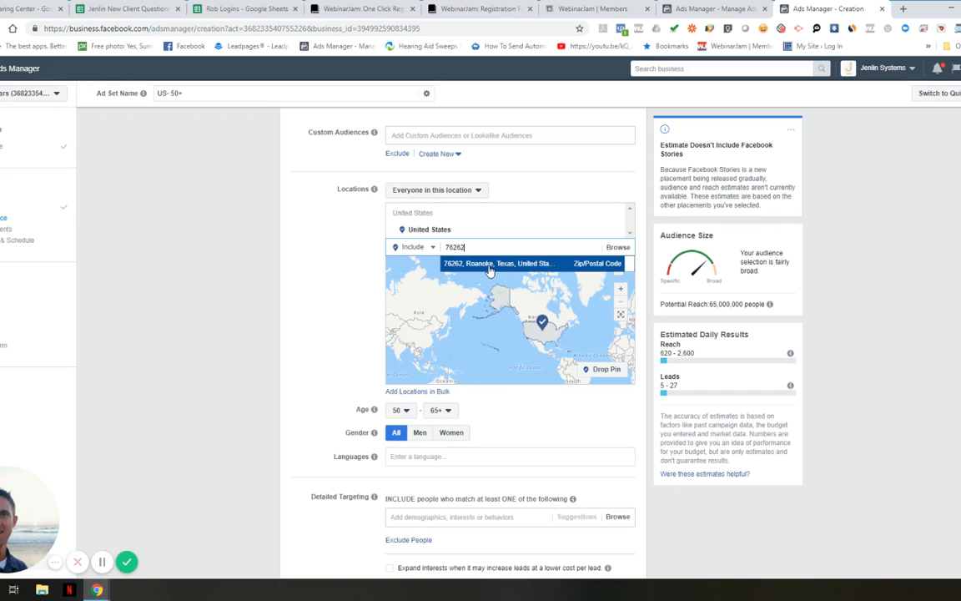
click(492, 263)
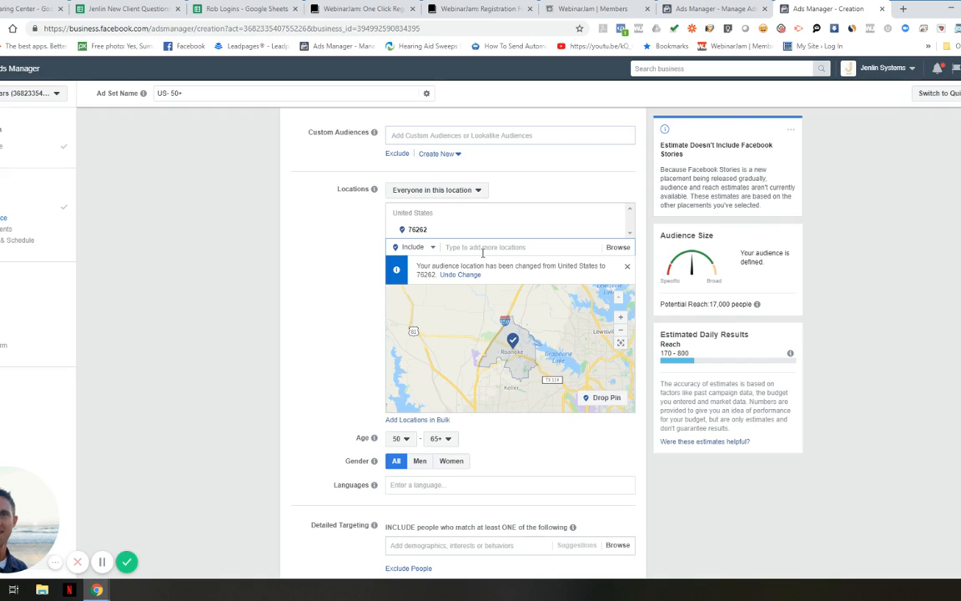
Add the Texas ZIP codes 75022, 76248, 76182 and 76180 to the audience's included locations
text(75022)
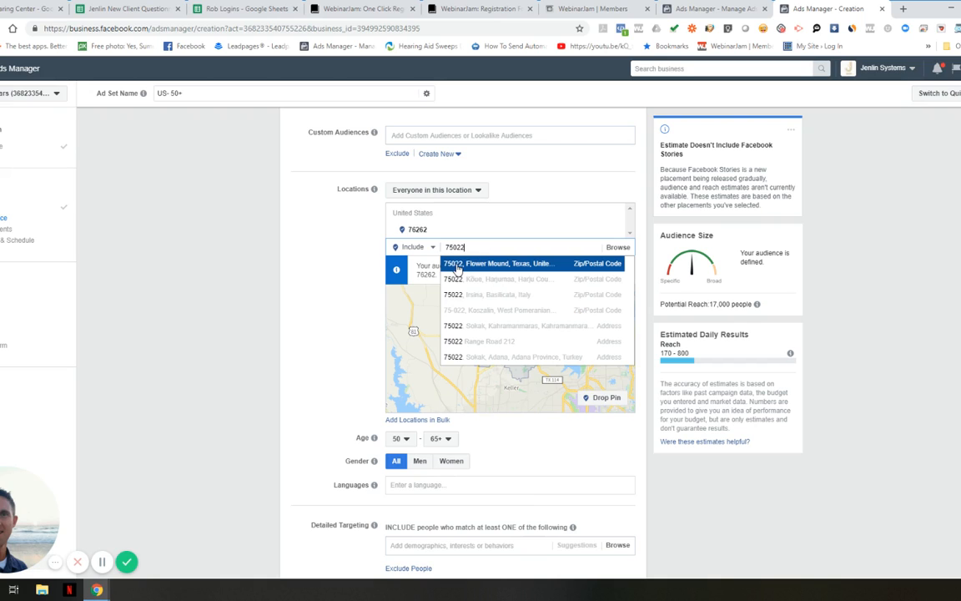
click(457, 267)
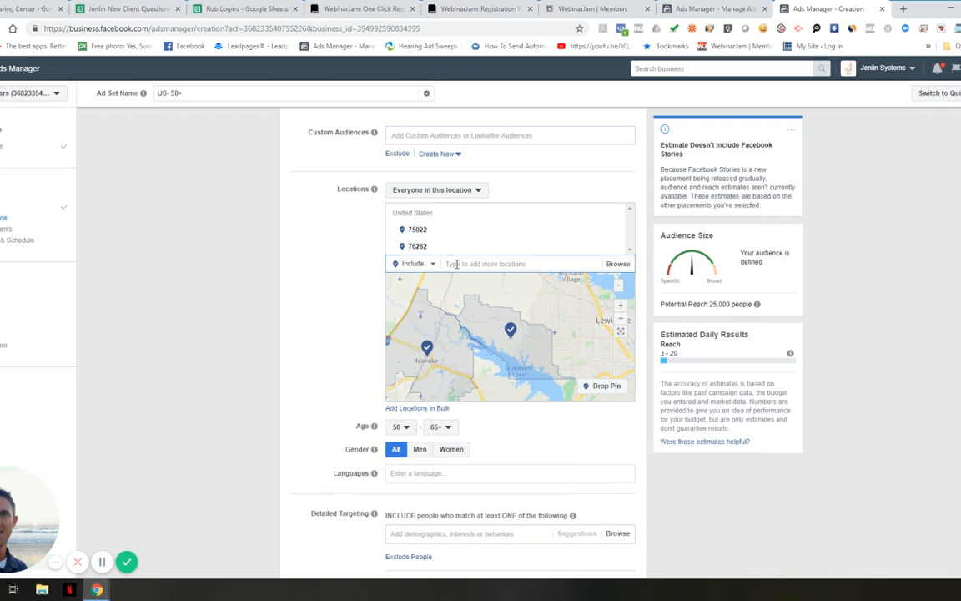
text(76248)
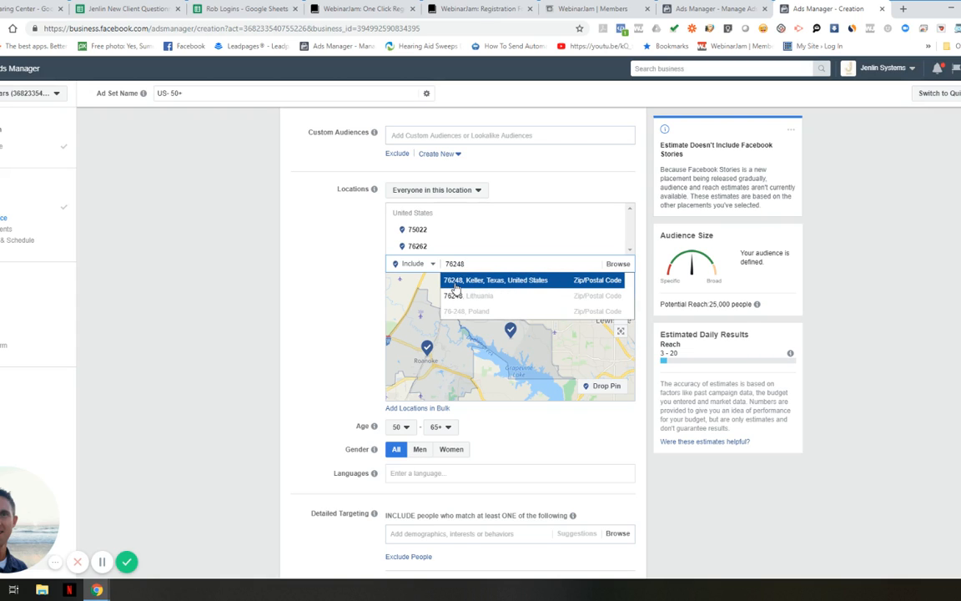
click(455, 288)
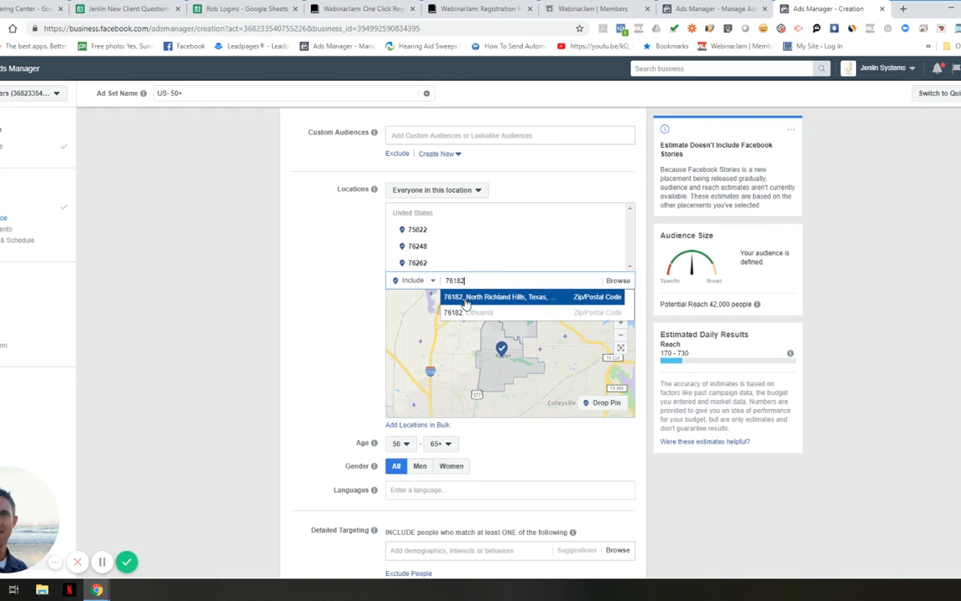
click(466, 298)
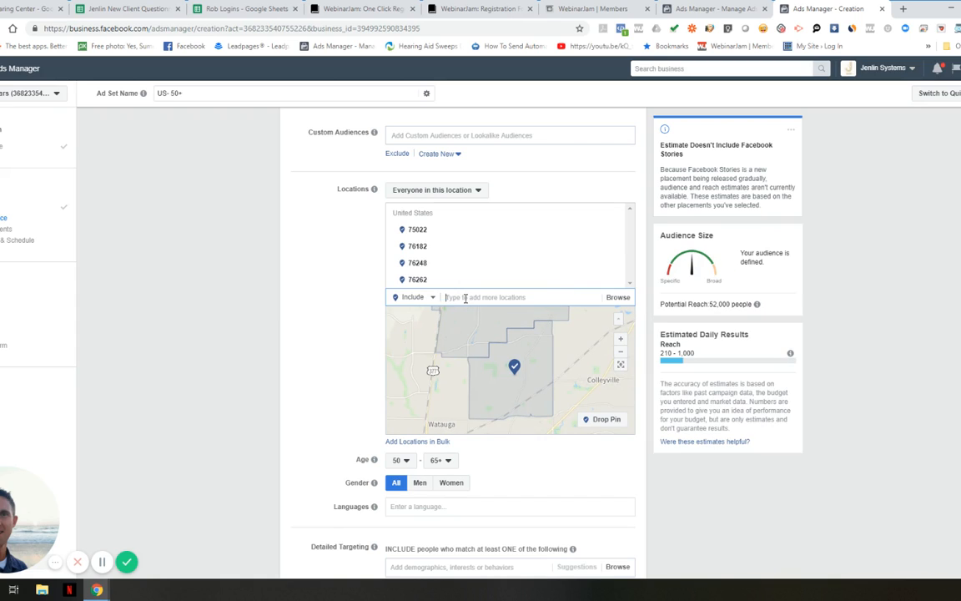
text(76180)
key(Return)
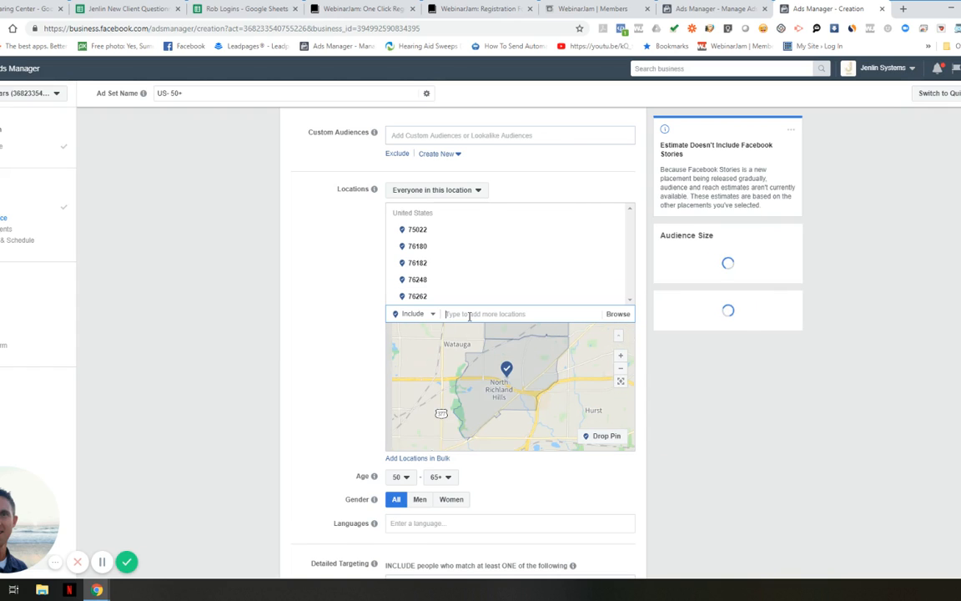
Include the Texas ZIP codes 76148, 76244 and 76177 in the audience's locations as well
click(470, 317)
text(7)
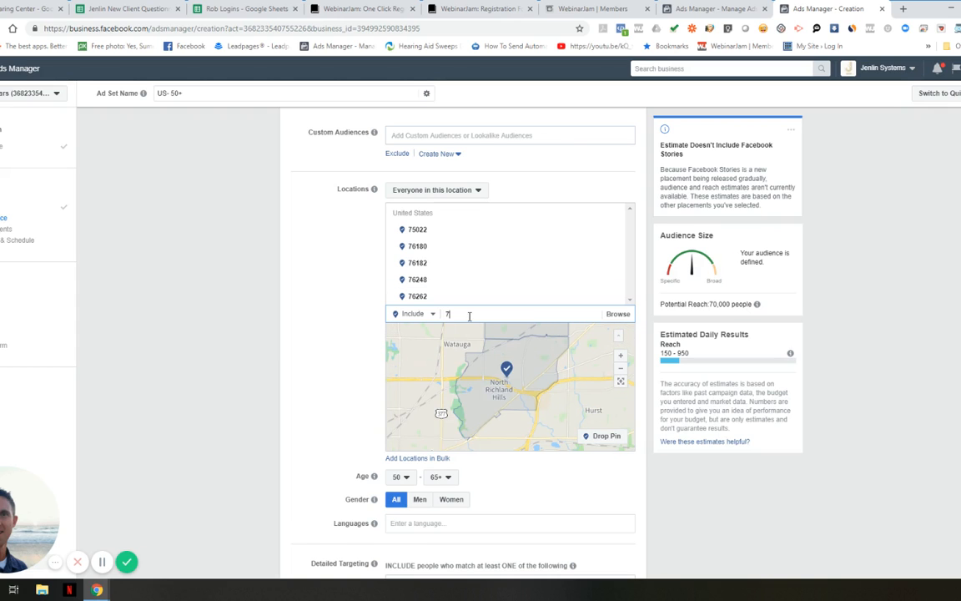
text(6148)
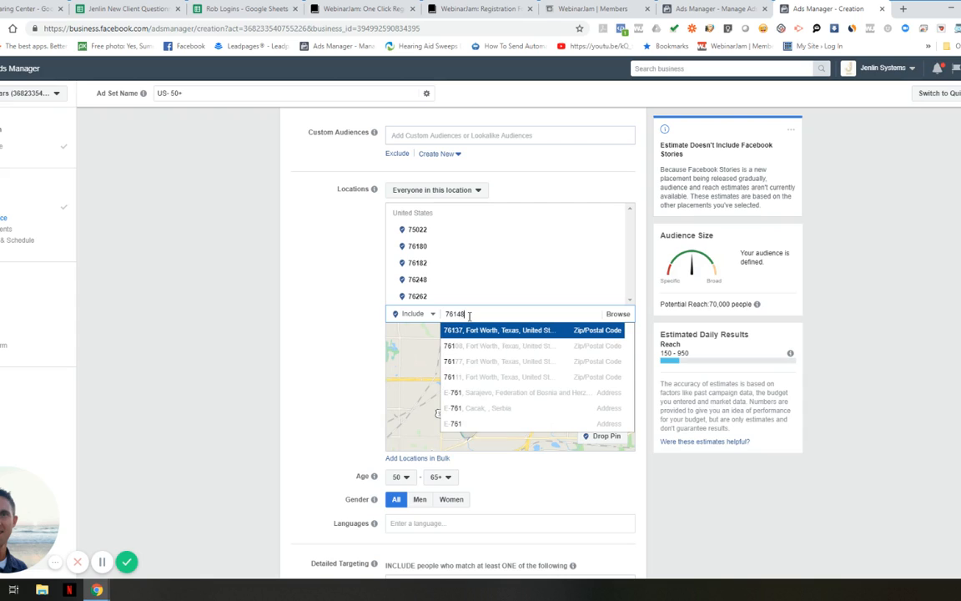
click(473, 329)
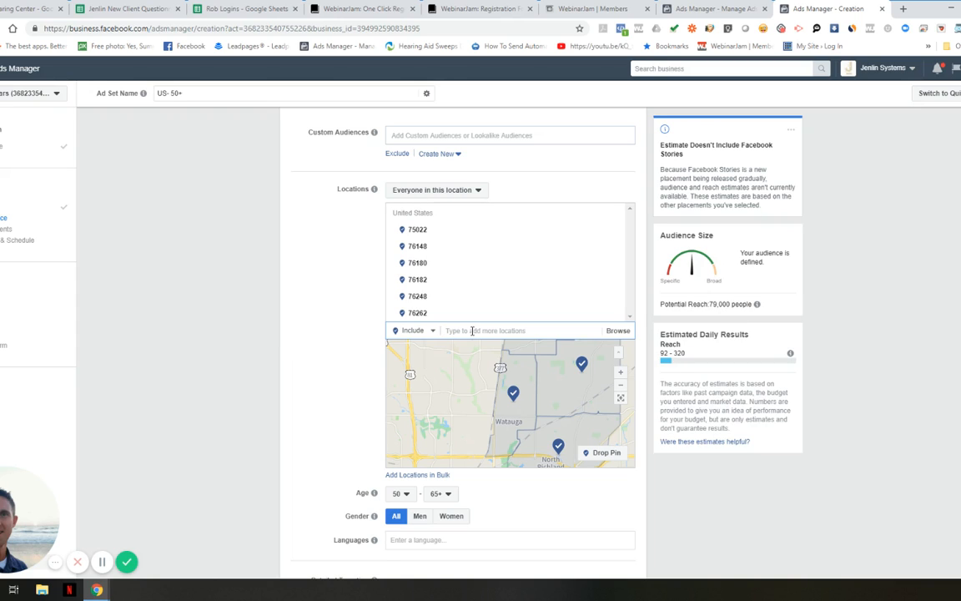
text(762)
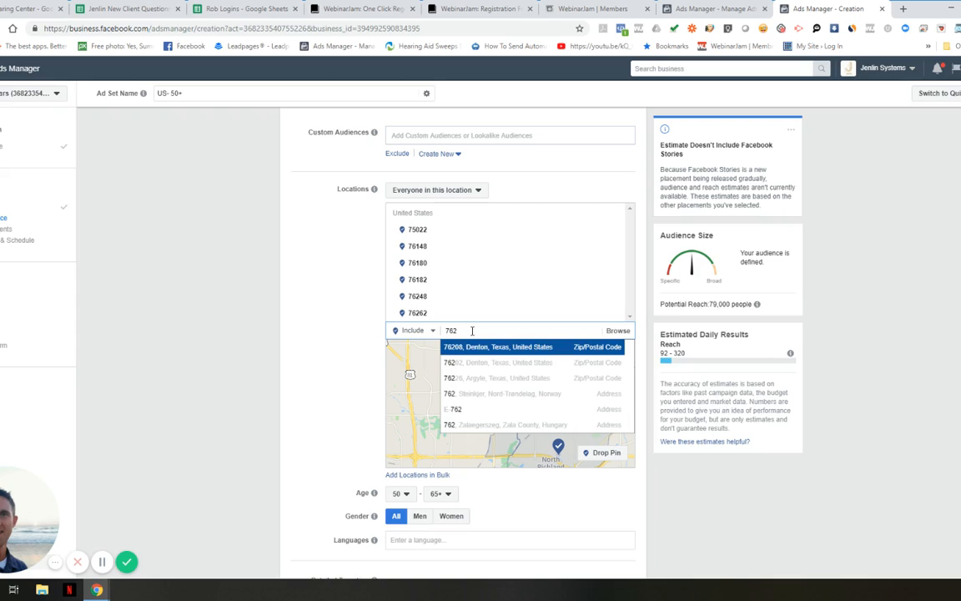
text(44)
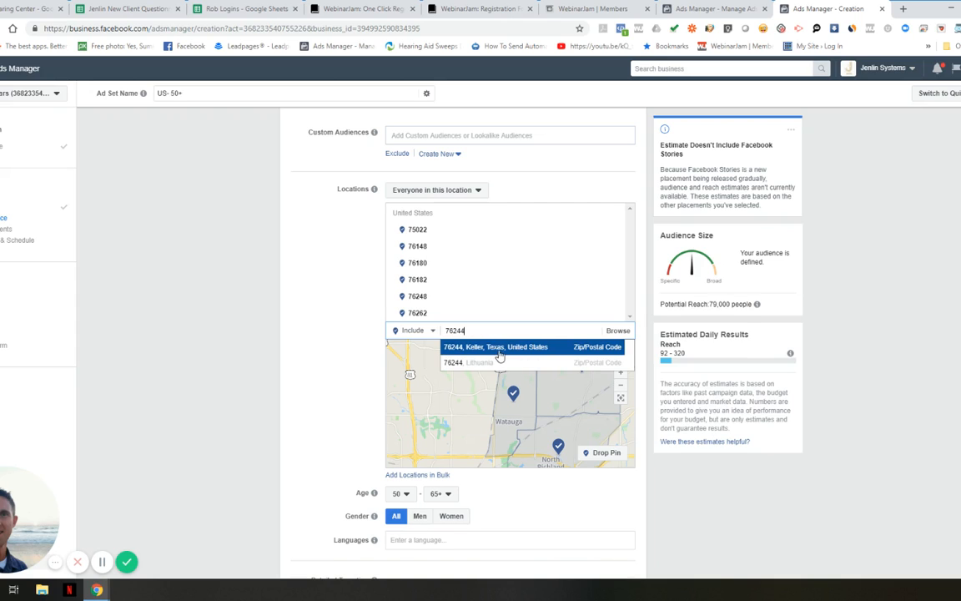
click(499, 347)
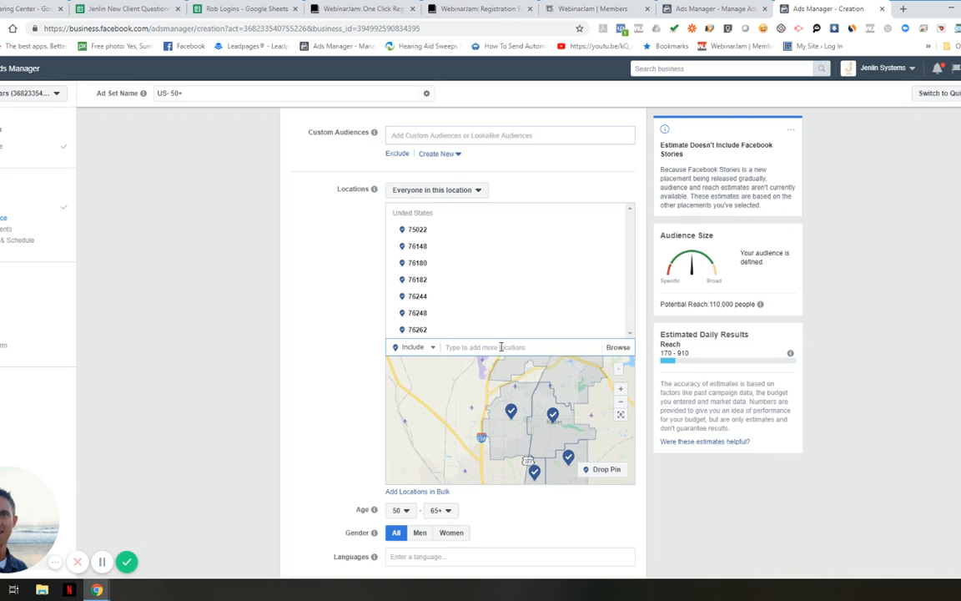
text(761)
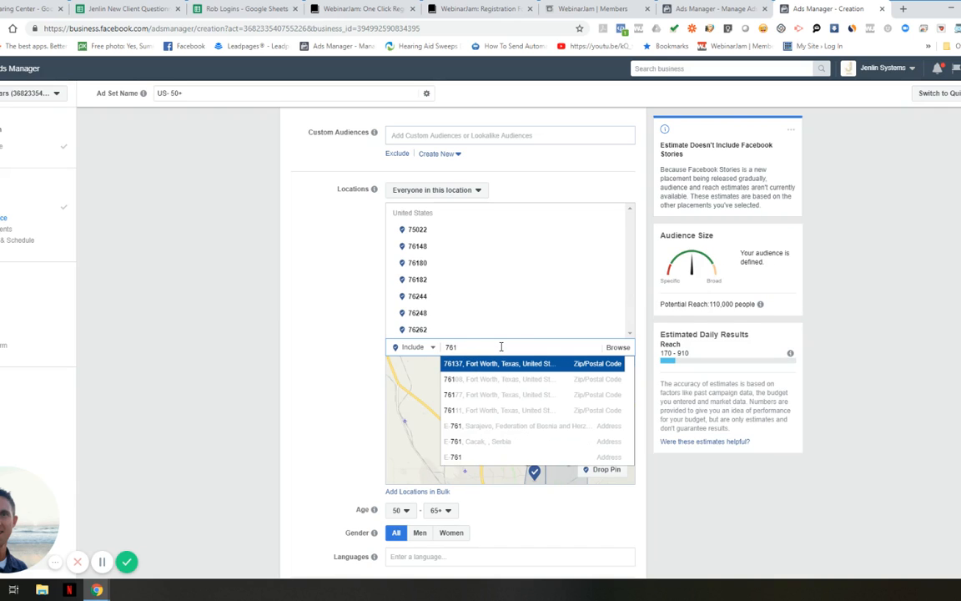
text(77)
click(482, 363)
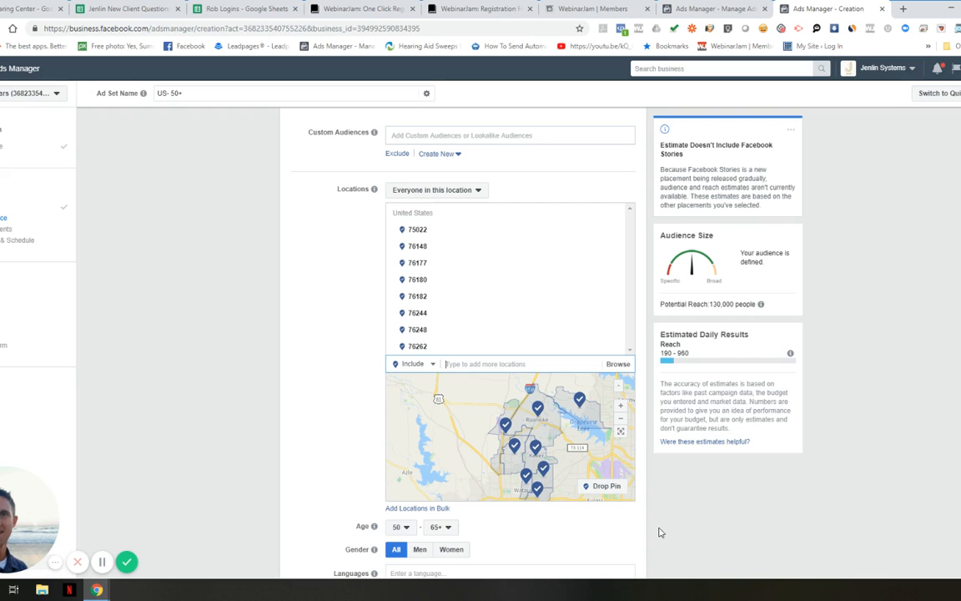
Add the household income brackets top 10%, top 10%-25%, top 25%-50% and top 5% of ZIP codes (US) to the detailed targeting
scroll(499, 549, down, 2)
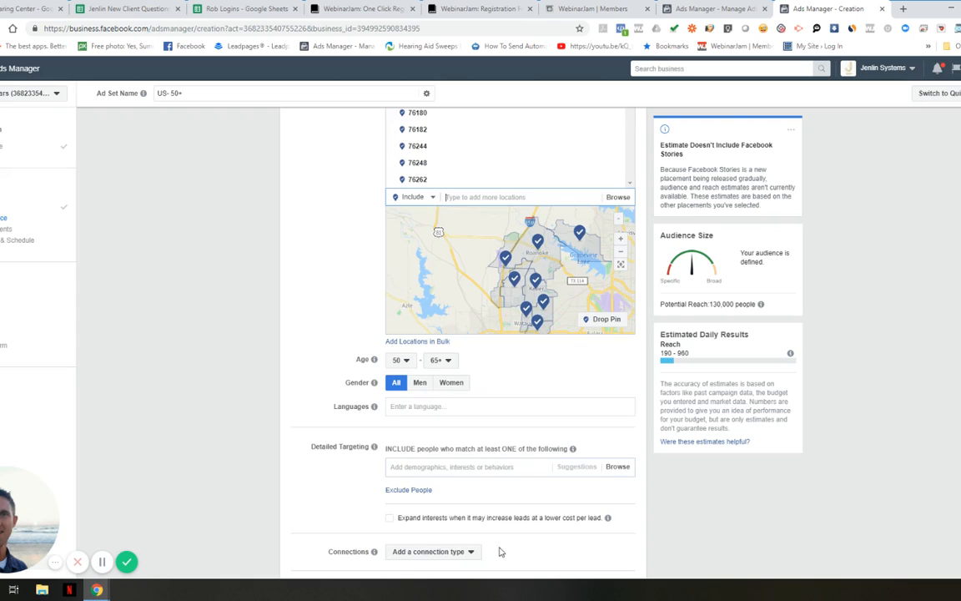
click(619, 471)
click(427, 486)
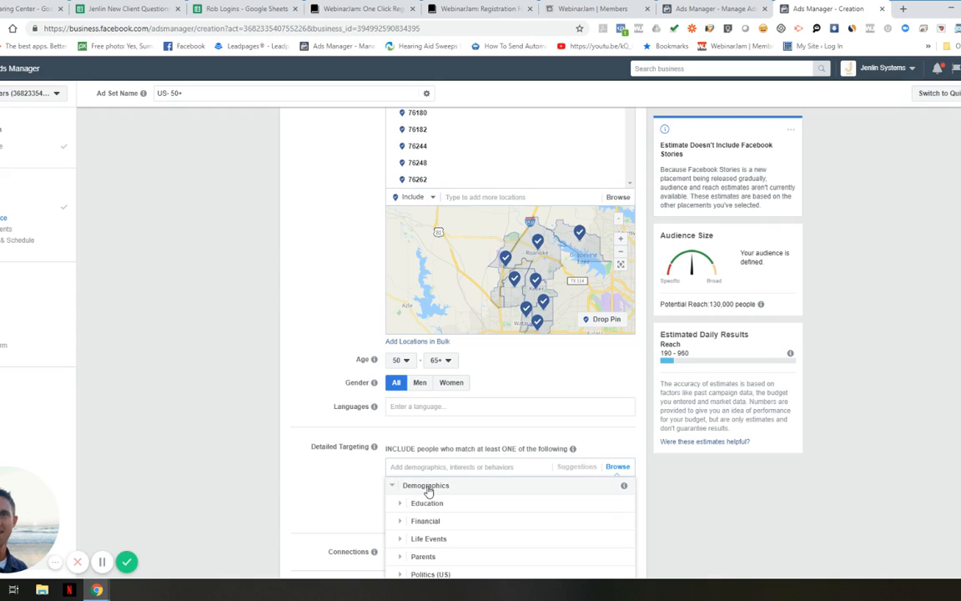
click(424, 521)
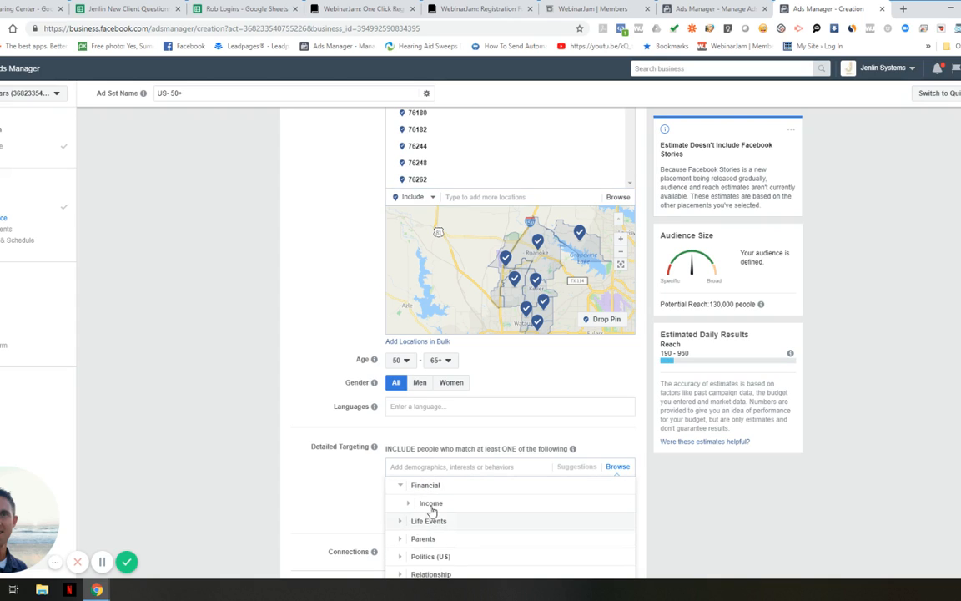
click(433, 504)
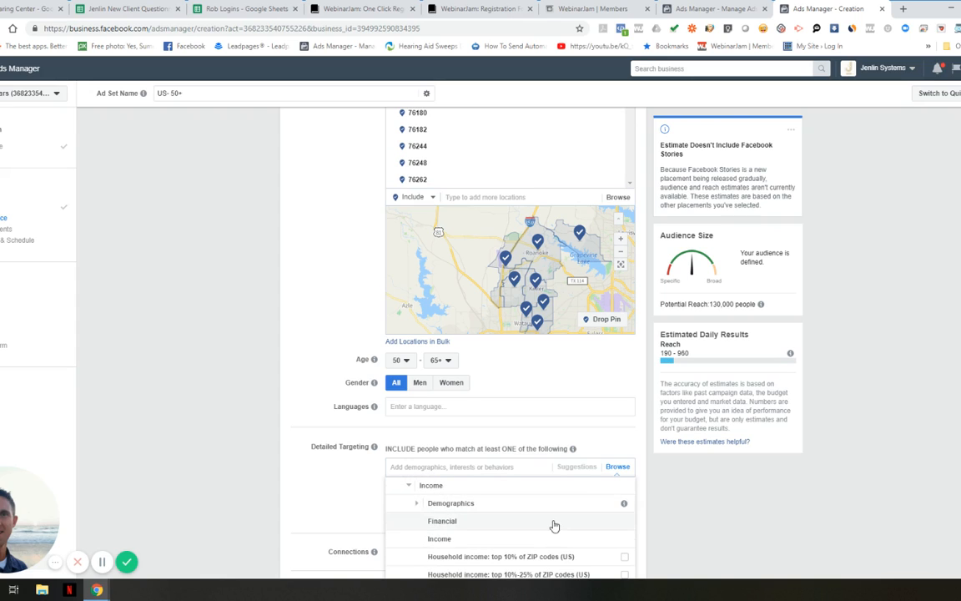
scroll(692, 513, down, 2)
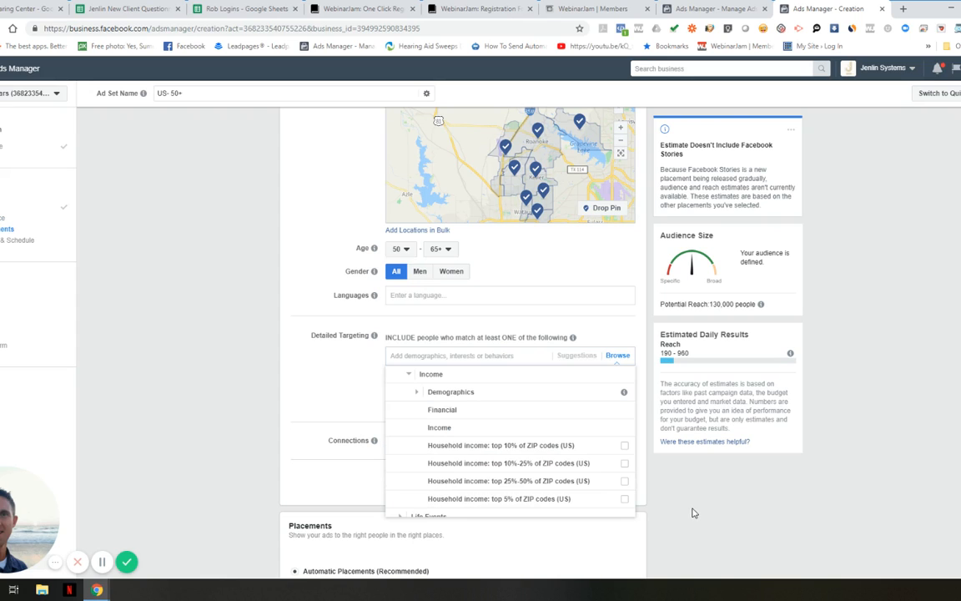
click(624, 446)
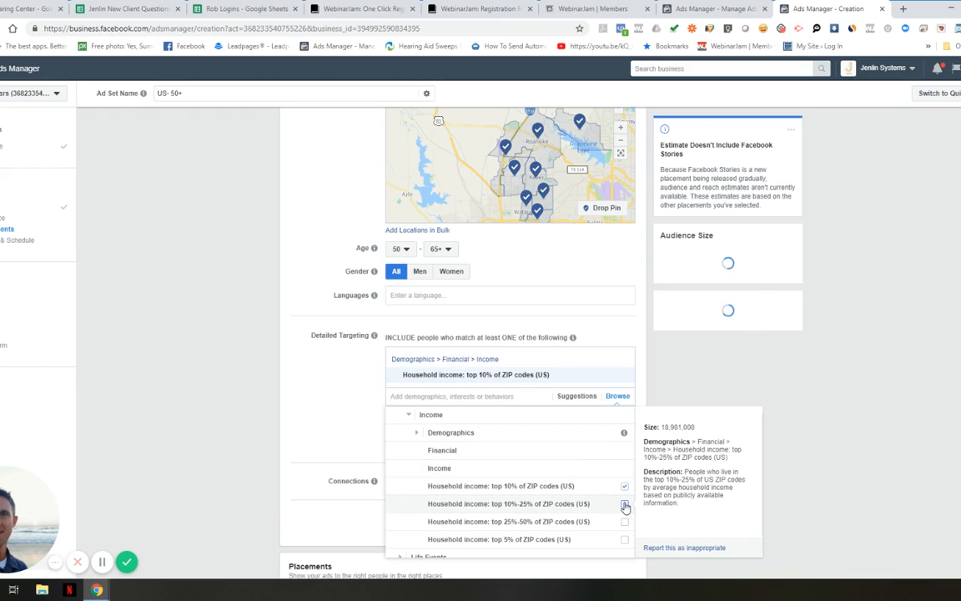
click(625, 507)
click(625, 536)
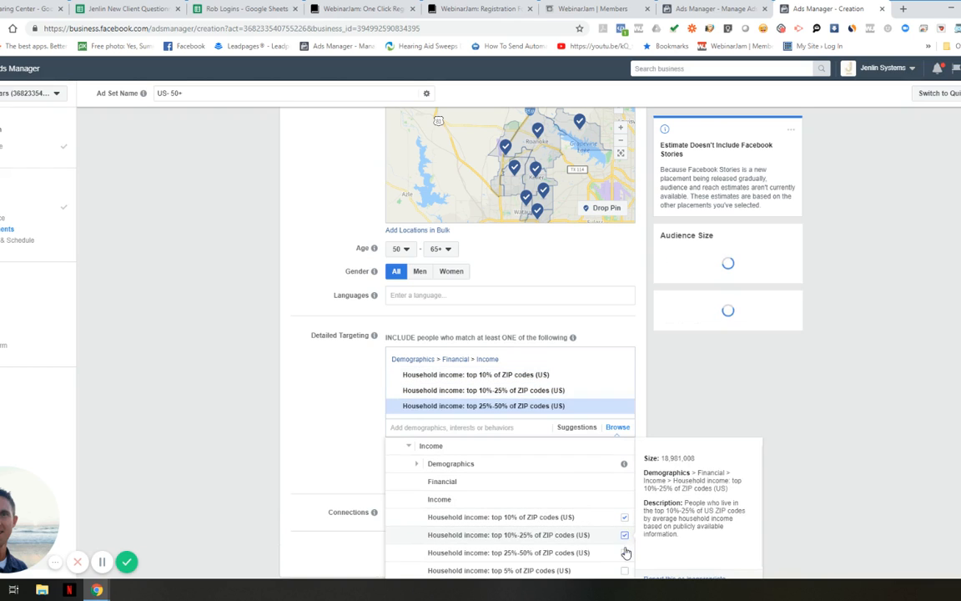
click(625, 572)
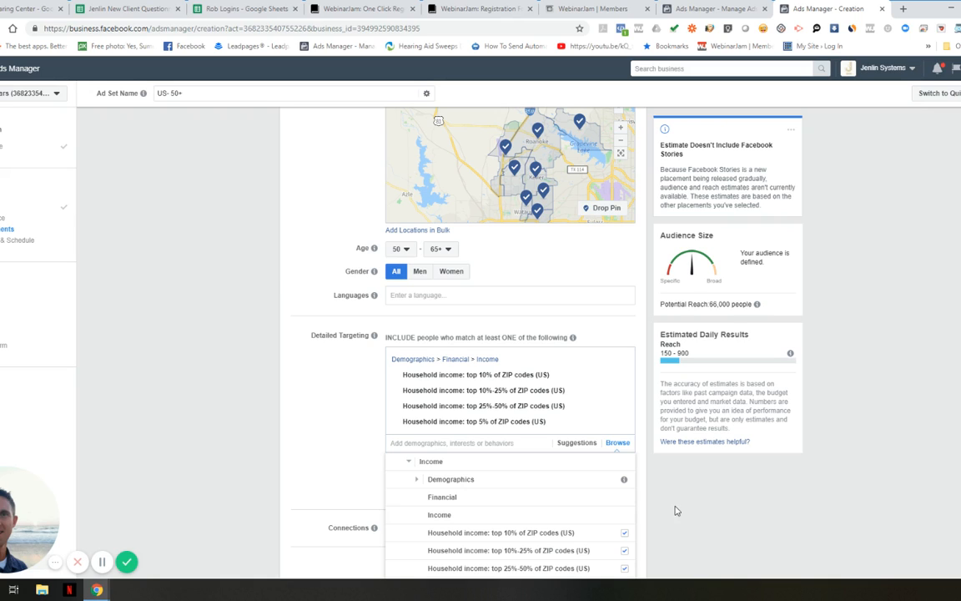
scroll(643, 484, down, 2)
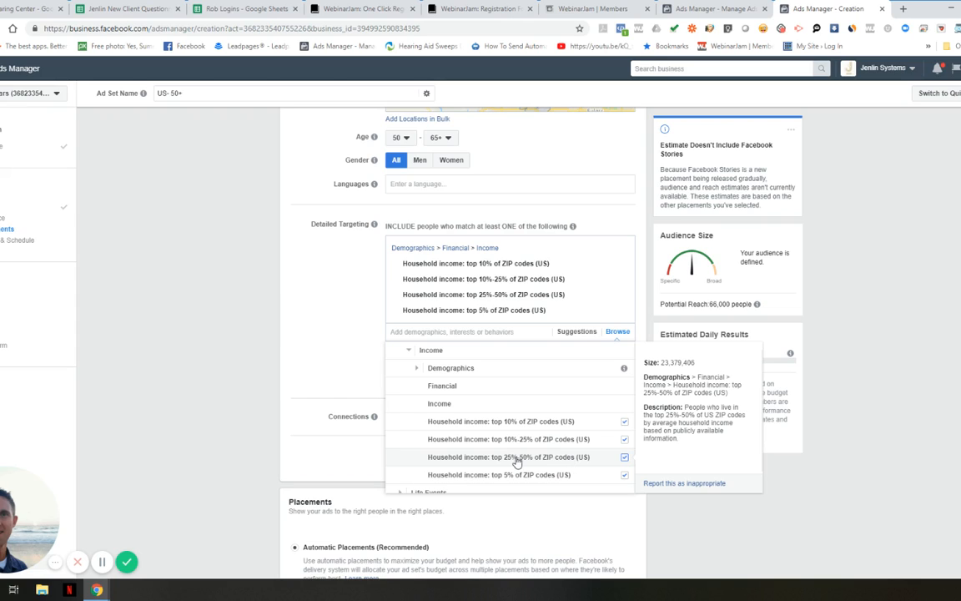
click(310, 276)
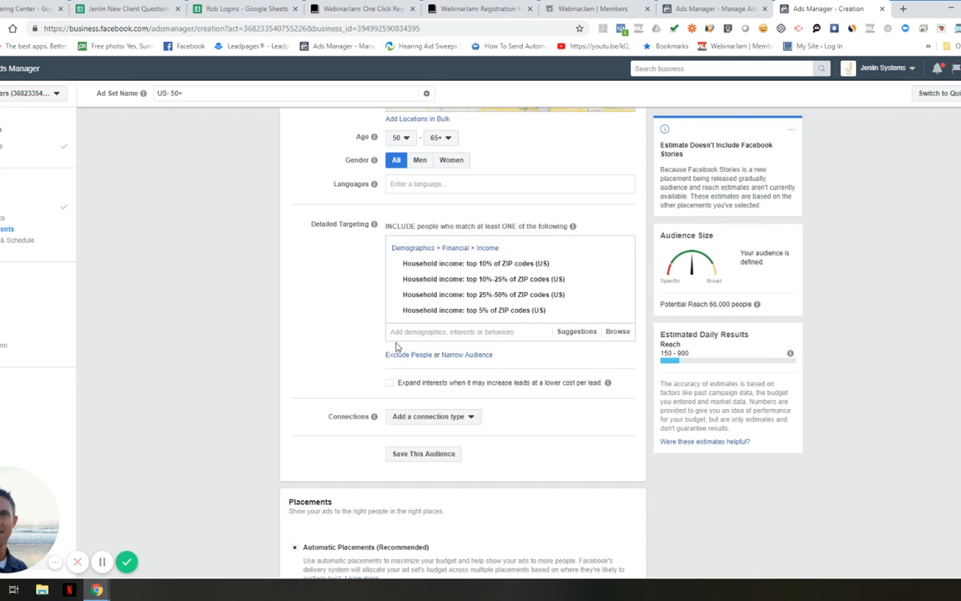
Save the audience under the name "Eyes and Ears 50yrs+ w/ Income Added"
scroll(397, 347, up, 5)
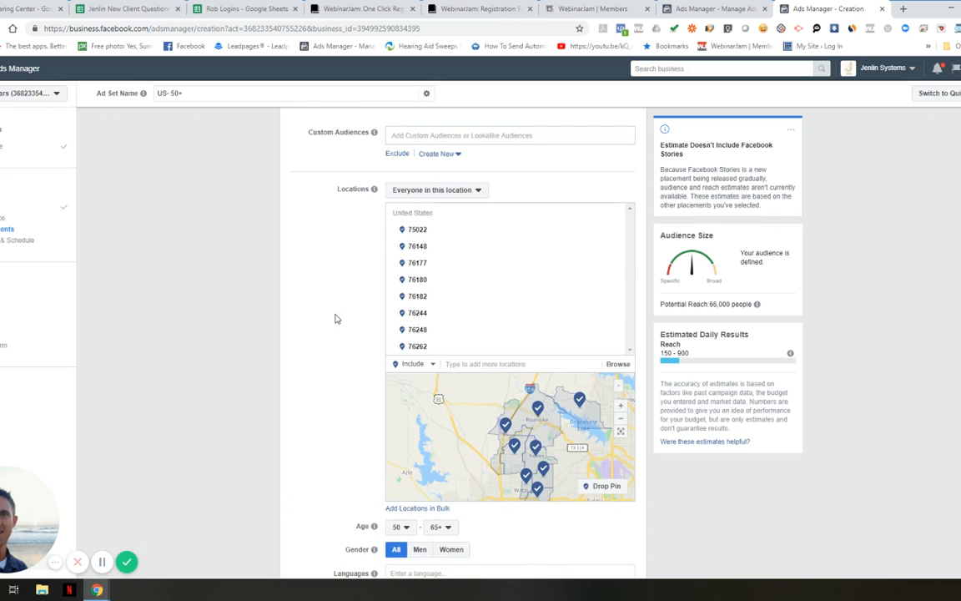
scroll(336, 319, up, 3)
scroll(335, 319, down, 4)
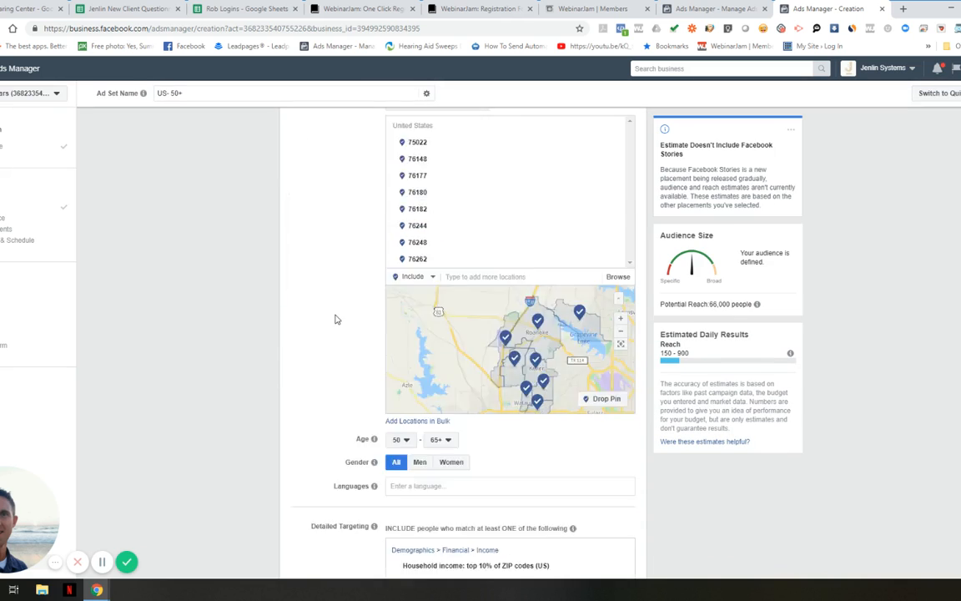
scroll(335, 319, down, 4)
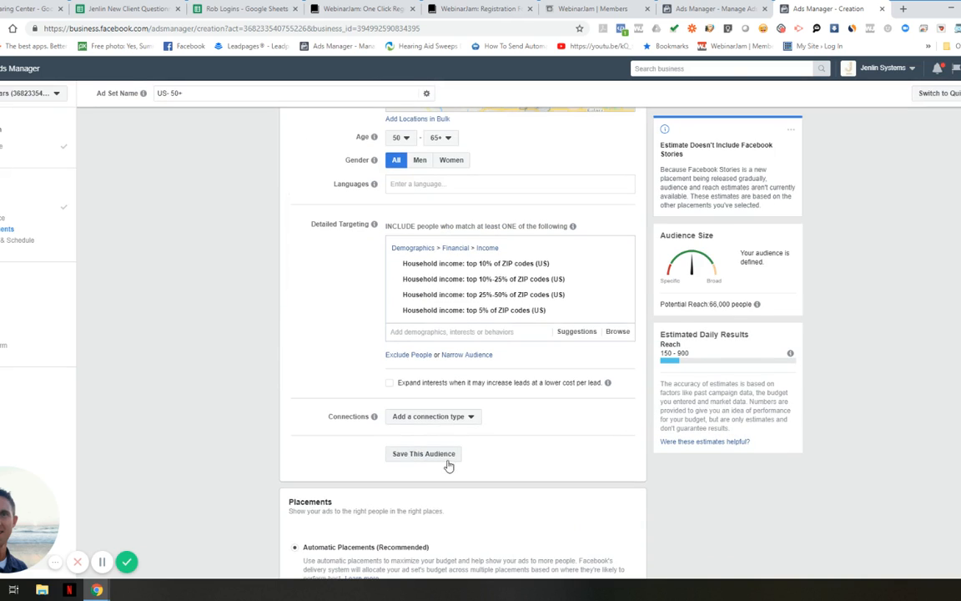
click(426, 460)
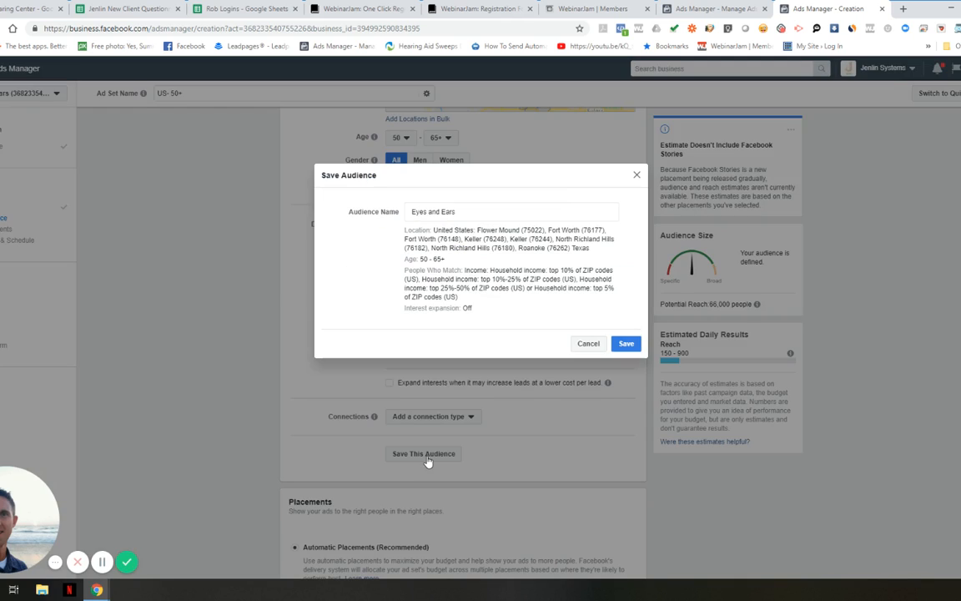
click(466, 214)
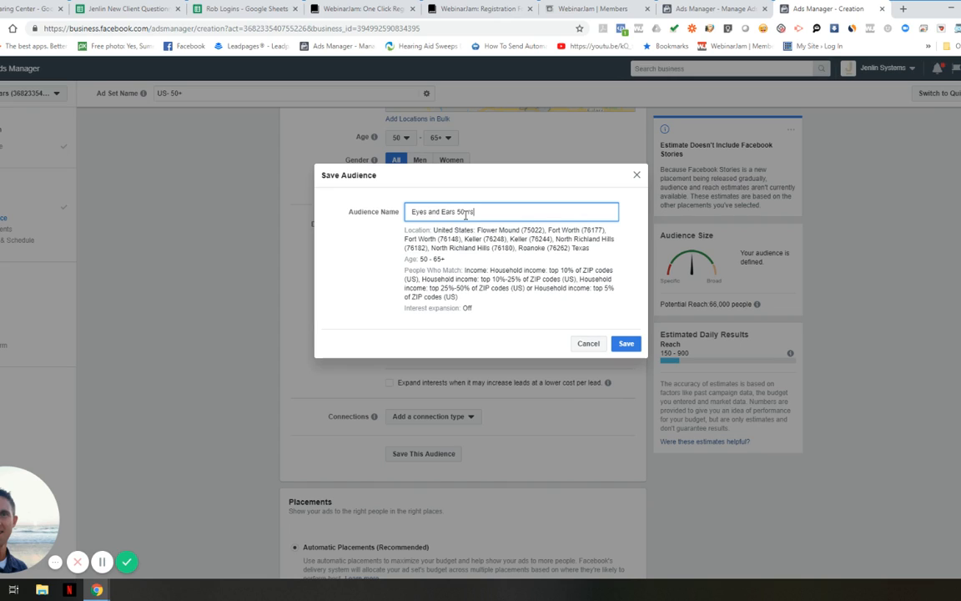
text(50yrs+ w/ Income Added)
click(625, 343)
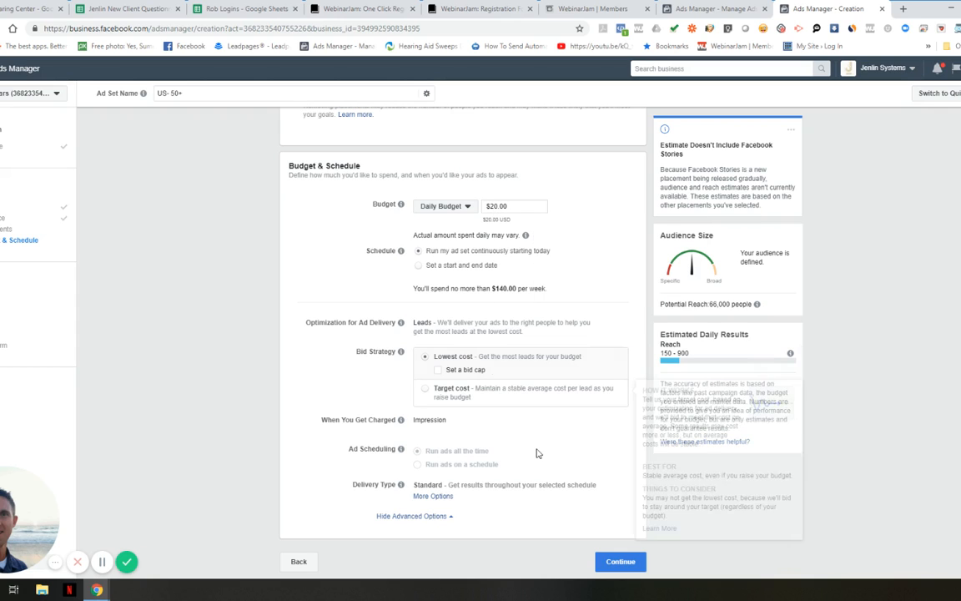
Continue from the budget and schedule settings to the ad setup and name the ad "Hearing Study"
click(620, 562)
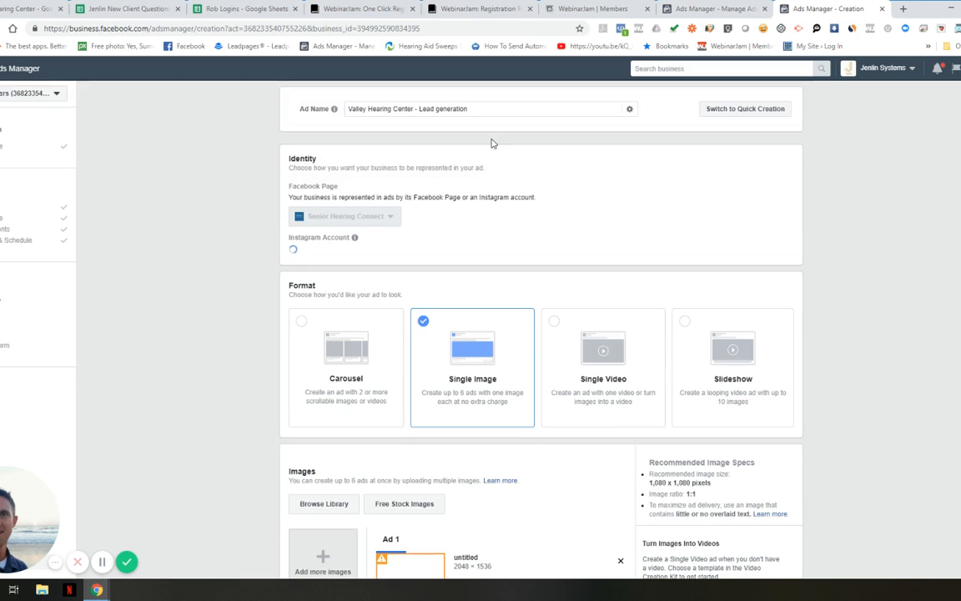
triple_click(383, 106)
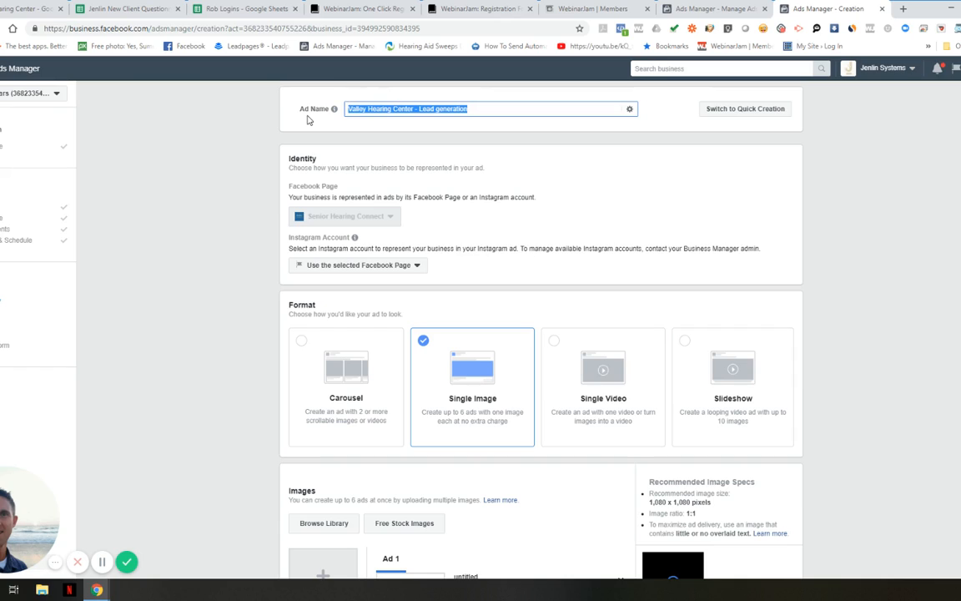
text(Hearing Study)
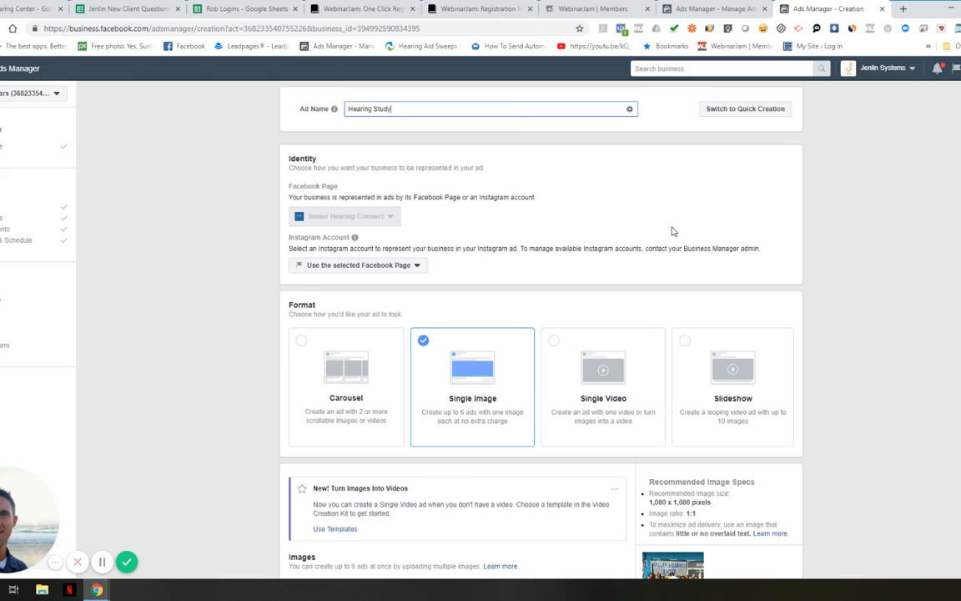
Open the existing "1 to Many" ad of the "50+ - hearing study" ad set for editing in the other Ads Manager window
scroll(672, 230, down, 2)
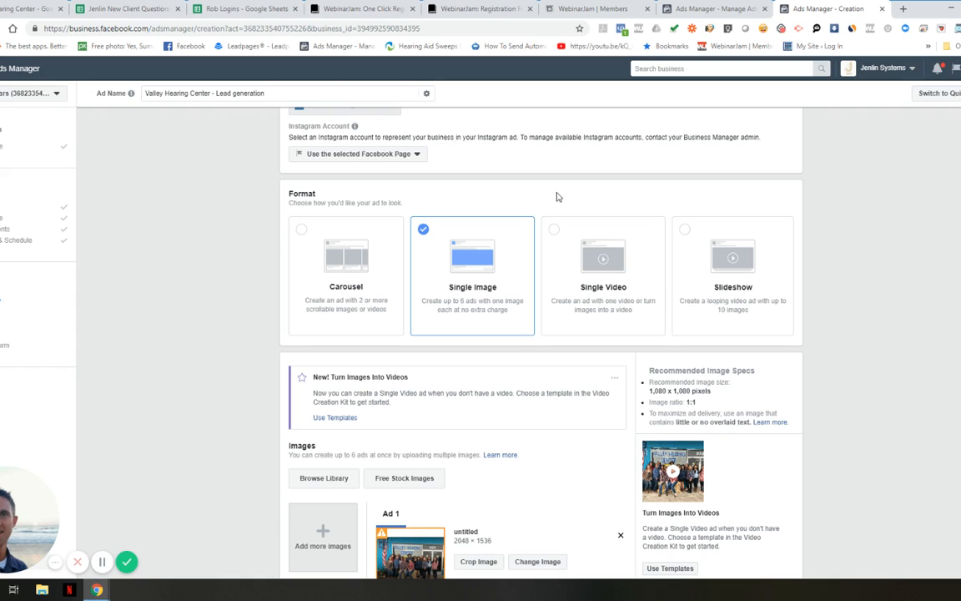
click(692, 9)
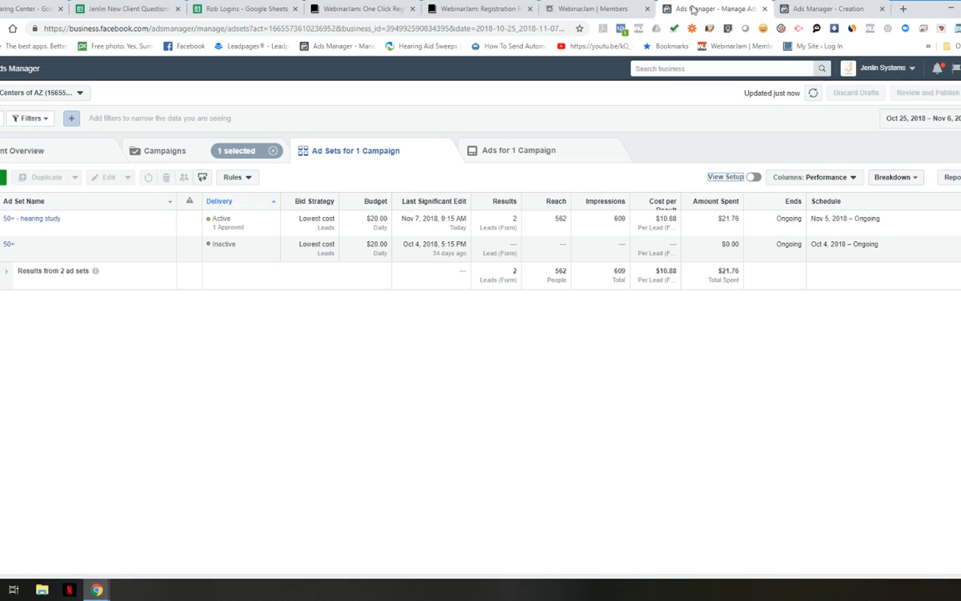
click(34, 219)
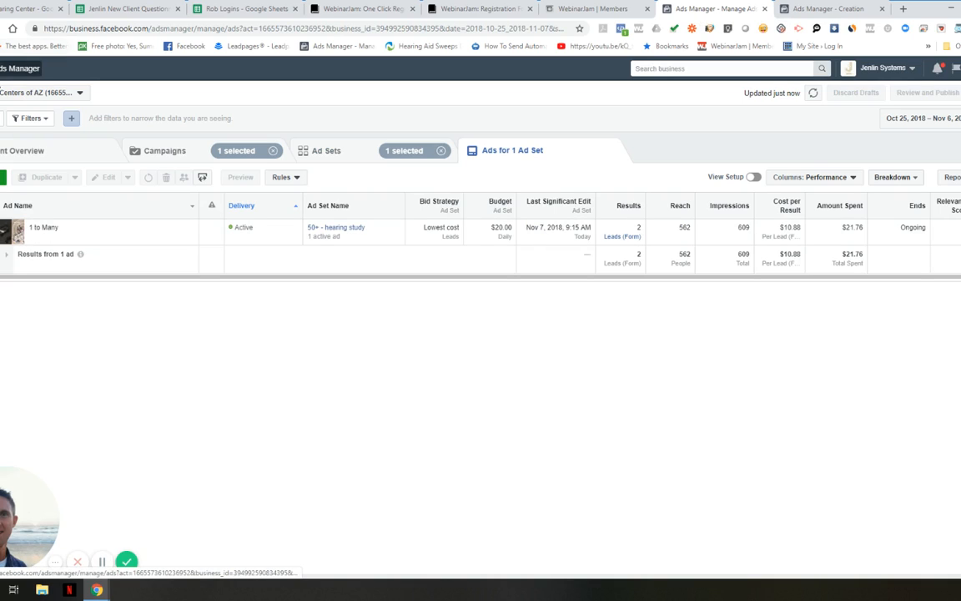
mouse_move(88, 241)
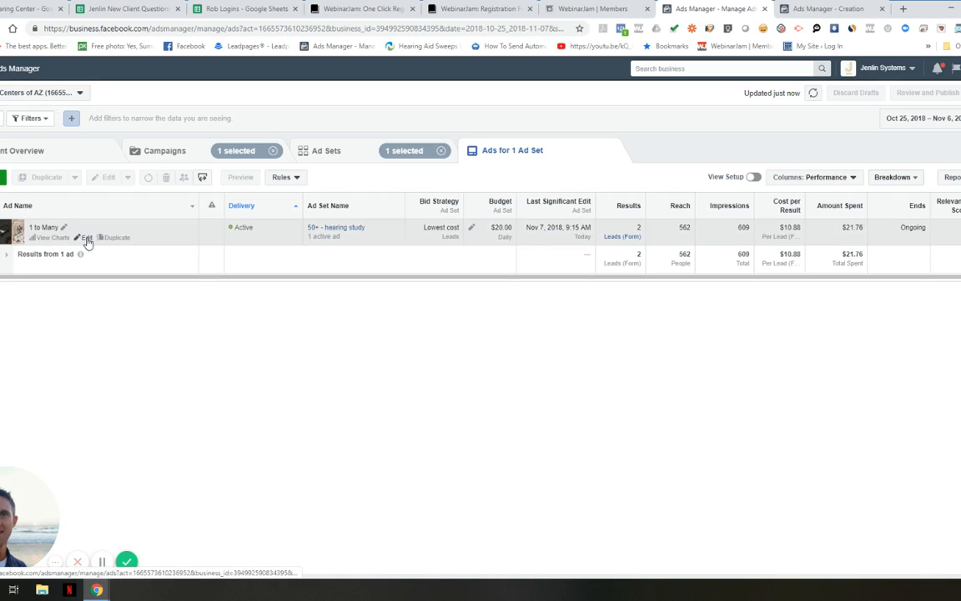
click(87, 238)
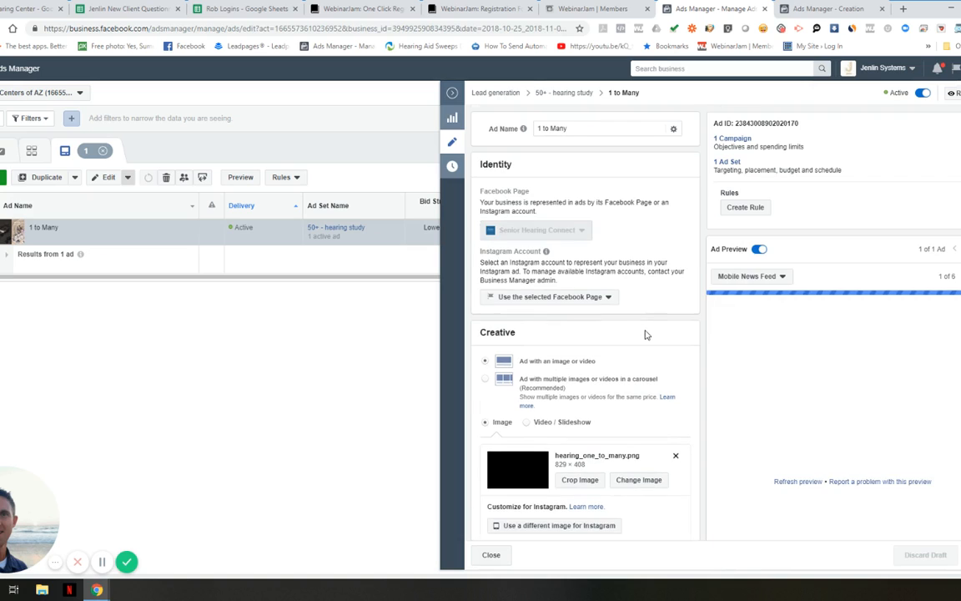
Copy the full body text of the "1 to Many" ad, from "IN-OFFICE HEARING STUDY:" through "enrolled."
scroll(644, 333, down, 2)
scroll(645, 333, down, 2)
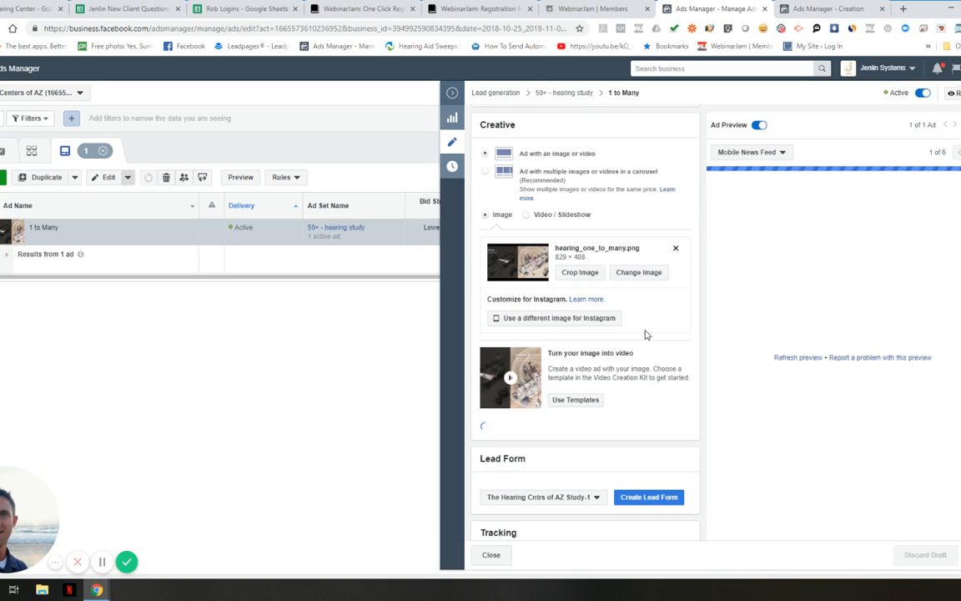
scroll(647, 334, down, 7)
scroll(646, 331, up, 2)
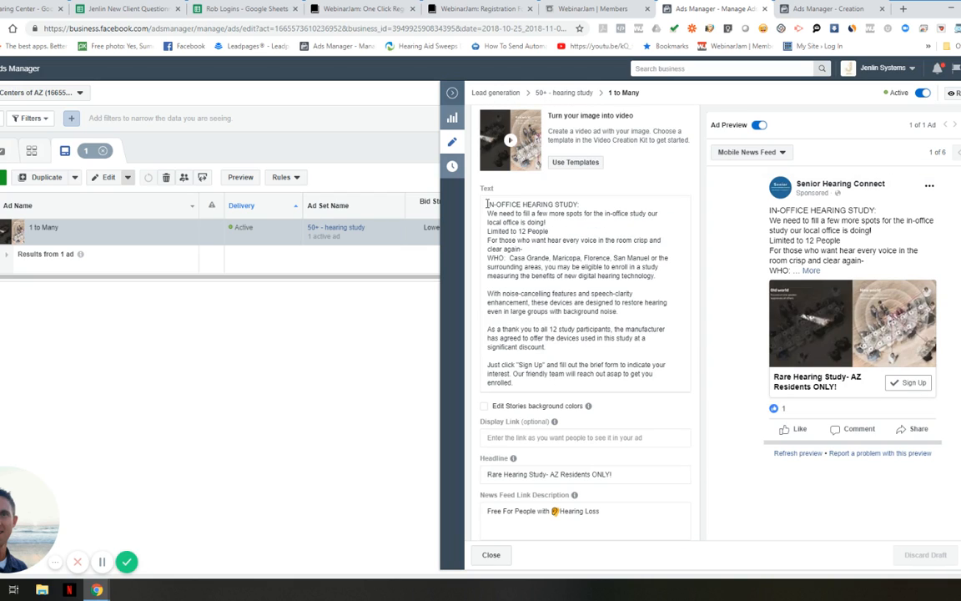
click(521, 383)
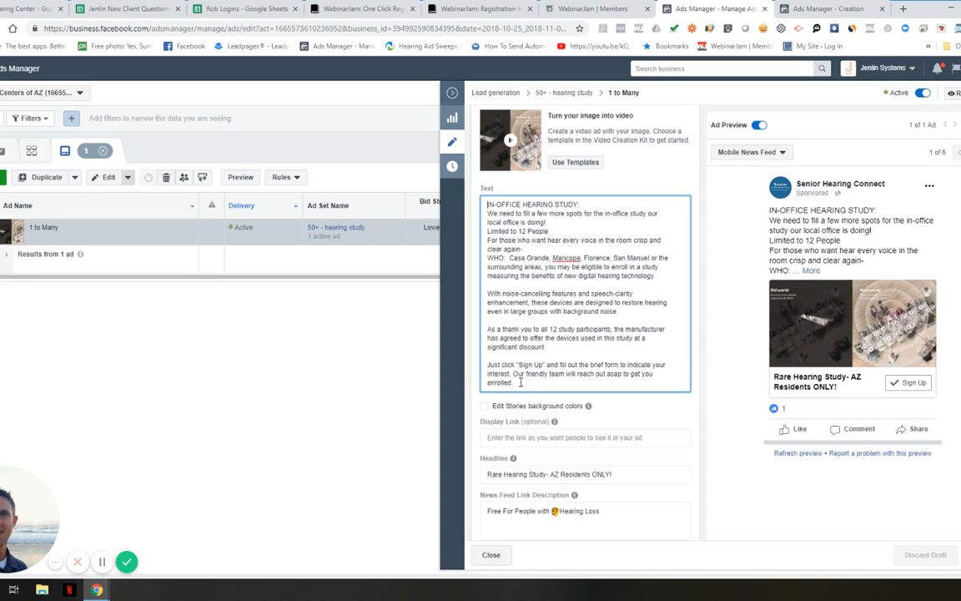
drag(520, 381, 484, 203)
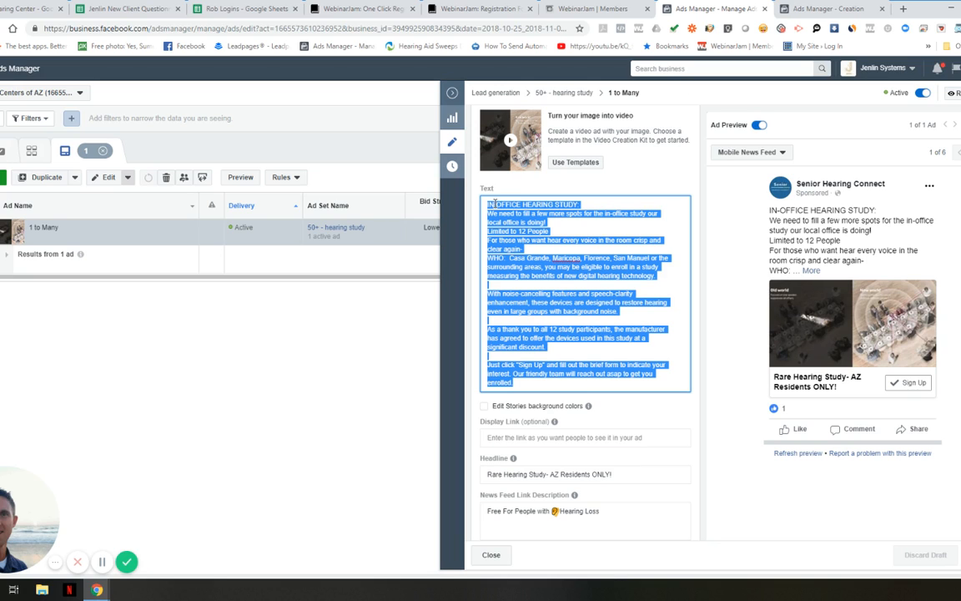
Return to the new "Hearing Study" ad and paste the copied in-office hearing study copy as its ad text
click(801, 9)
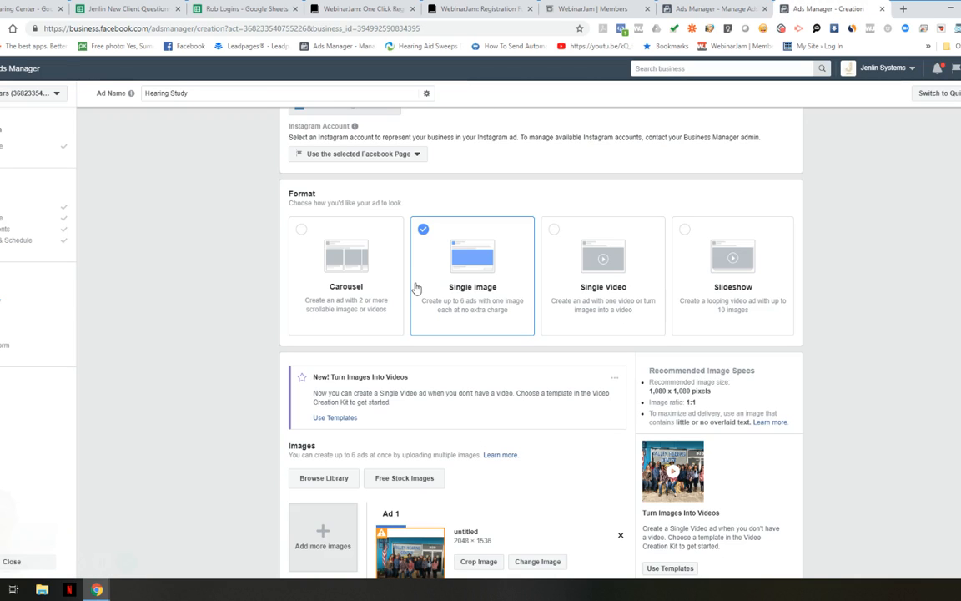
scroll(559, 414, down, 3)
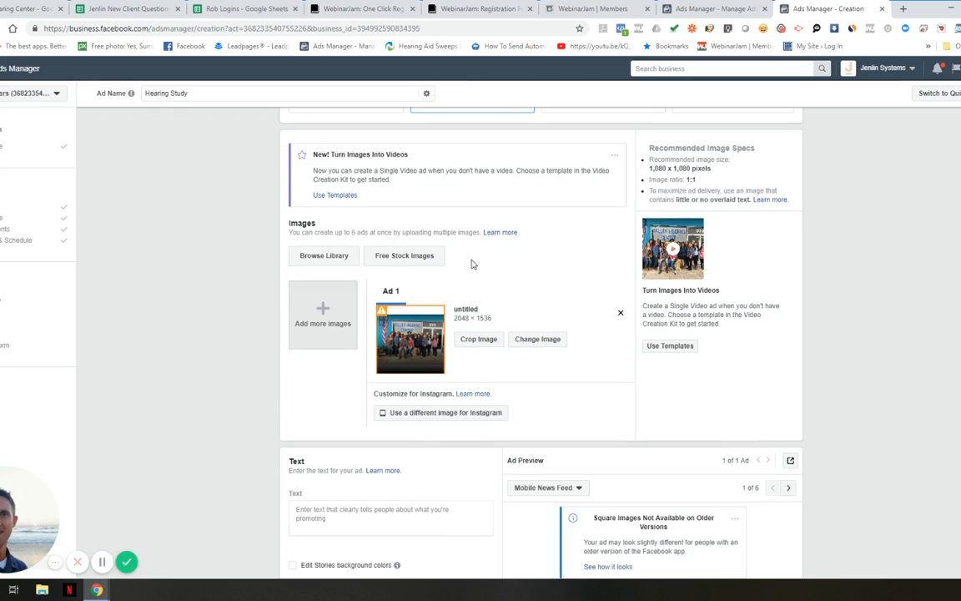
scroll(472, 376, down, 2)
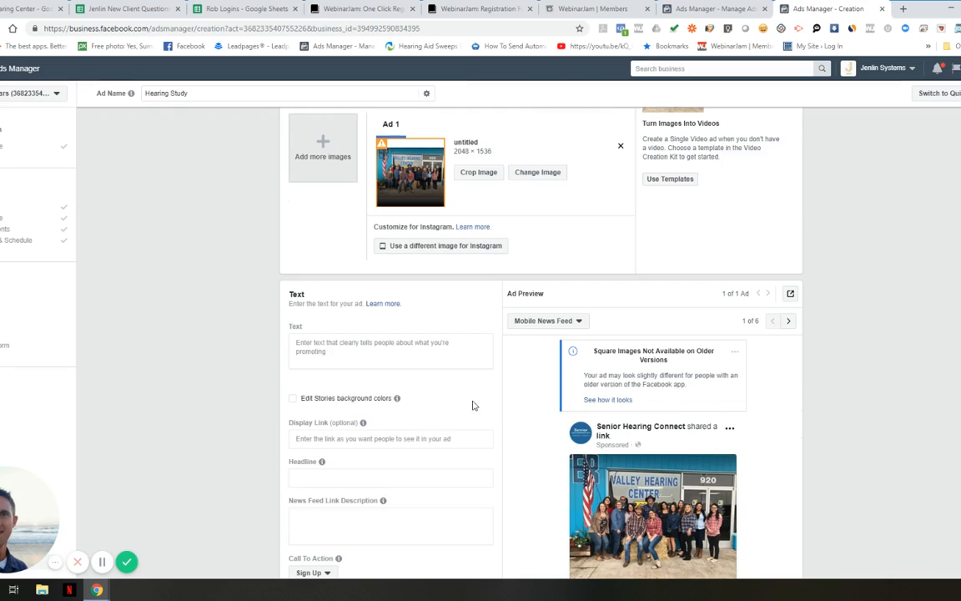
click(329, 346)
text(IN-OFFICE HEARING STUDY: We need to fill a few more spots for the in-office study our local office is doing! Limited to 12 People For those who want hear every voice in the room crisp and clear again- WHO: Casa Grande, Maricopa, Florence, San Manuel or the surrounding areas, you may be eligible to enroll in a study measuring the benefits of new digital hearing technology.  With noise-cancelling features and speech-clarity enhancement, these devices are designed to restore hearing even in large groups with background noise.  As a thank you to all 12 study participants, the manufacturer has agreed to offer the devices used in this study at a significant discount.  Just click "Sign Up" and fill out the brief form to indicate your interest. Our friendly team will reach out asap to get you enrolled!)
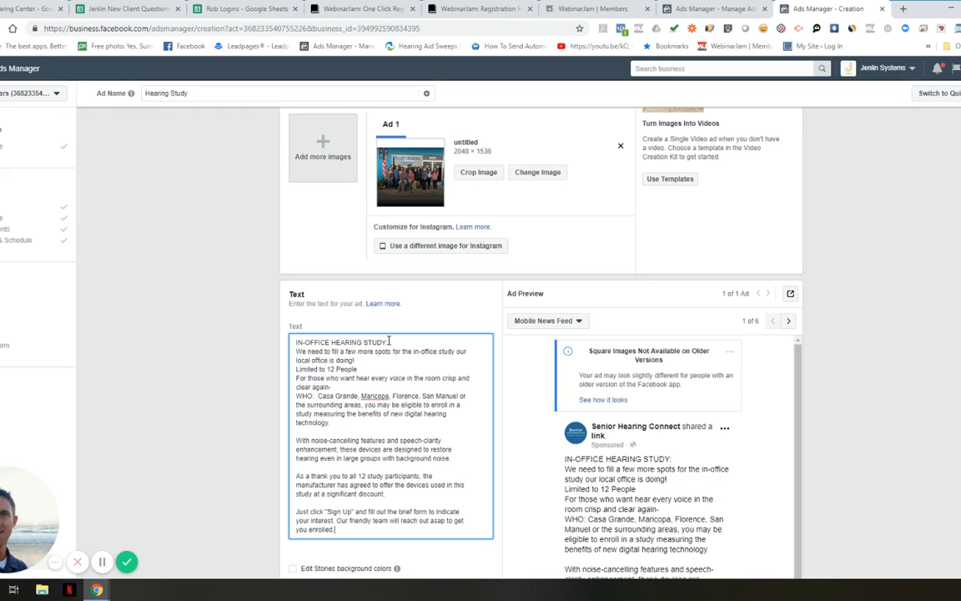
Insert "People in" after "WHO:" in the ad text and replace Casa Grande with "Flower Mound"
click(319, 396)
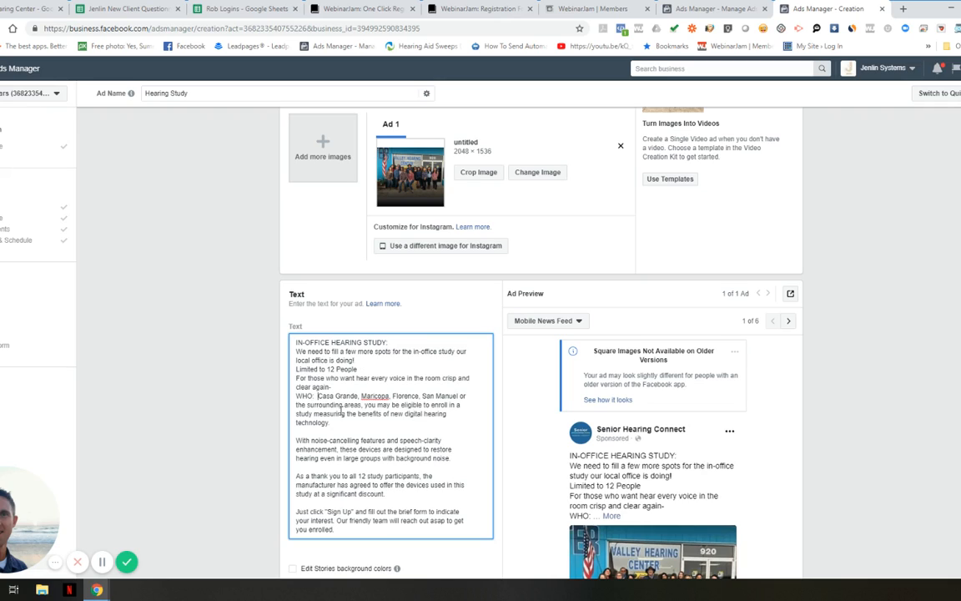
text(F)
key(BackSpace)
text(People in)
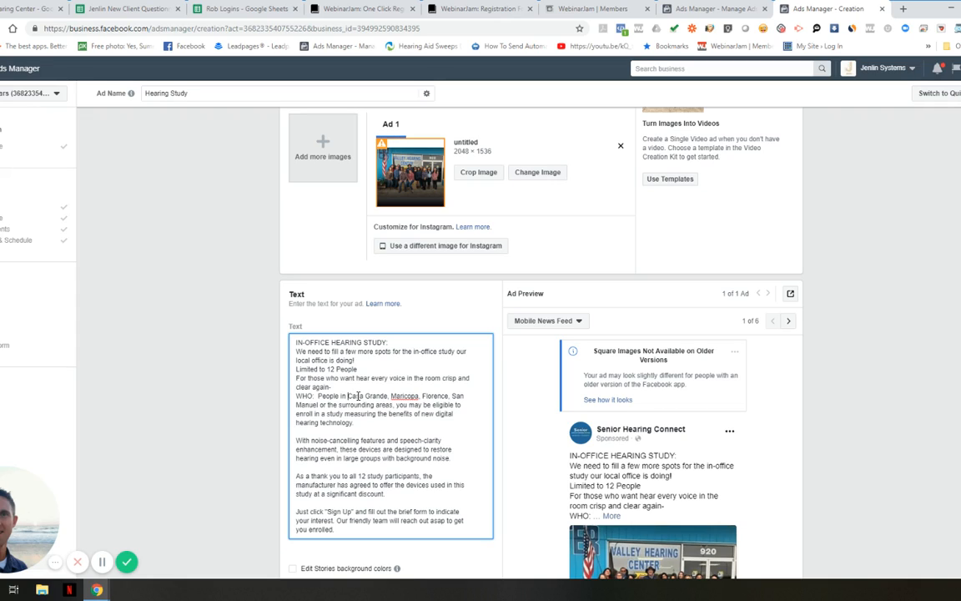
drag(348, 396, 382, 396)
text(Flower Mou)
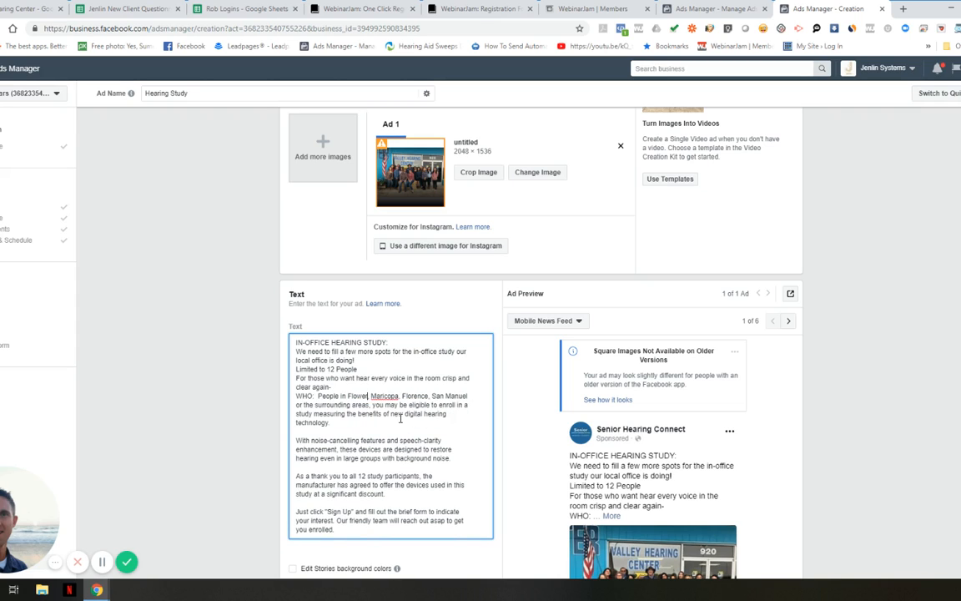
text(n)
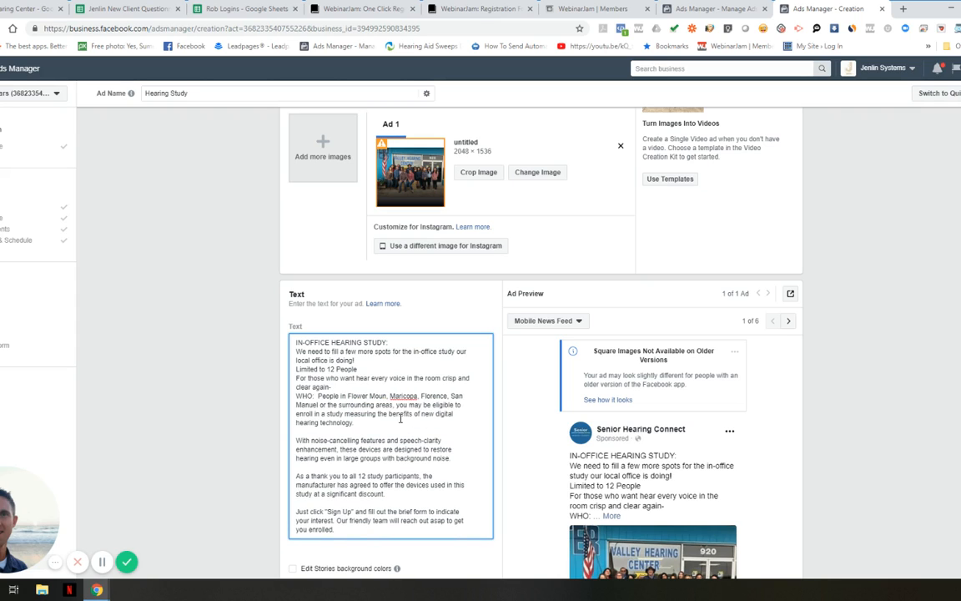
text(d)
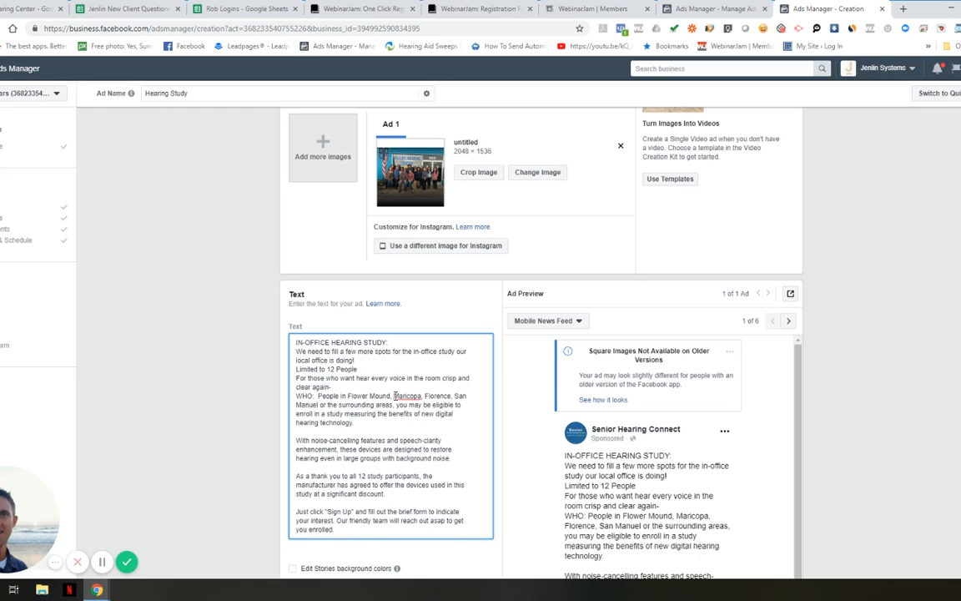
Replace Maricopa with "Roanoke" in the ad text's list of towns
double_click(419, 396)
key(ctrl+shift+Down)
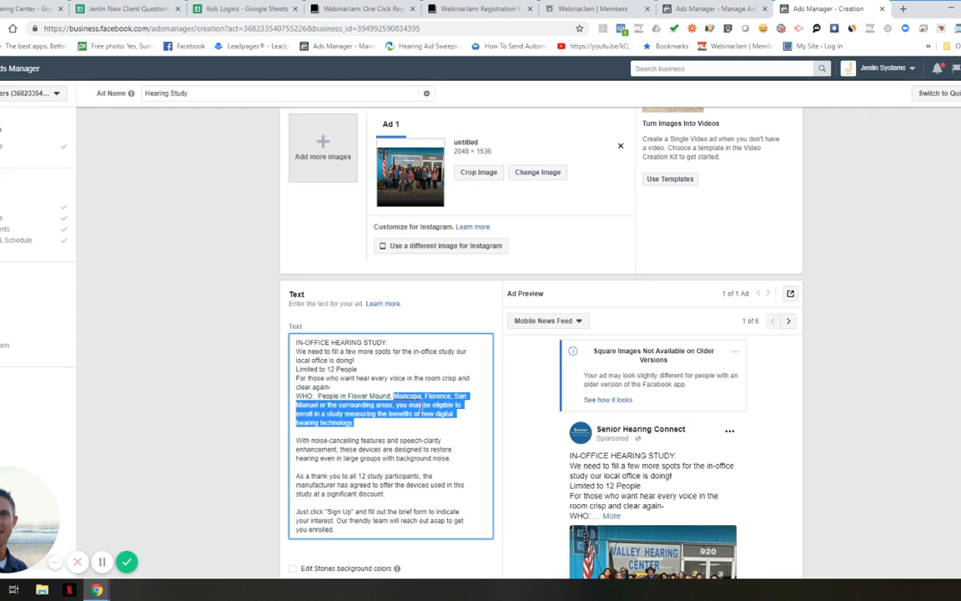
click(403, 421)
double_click(395, 395)
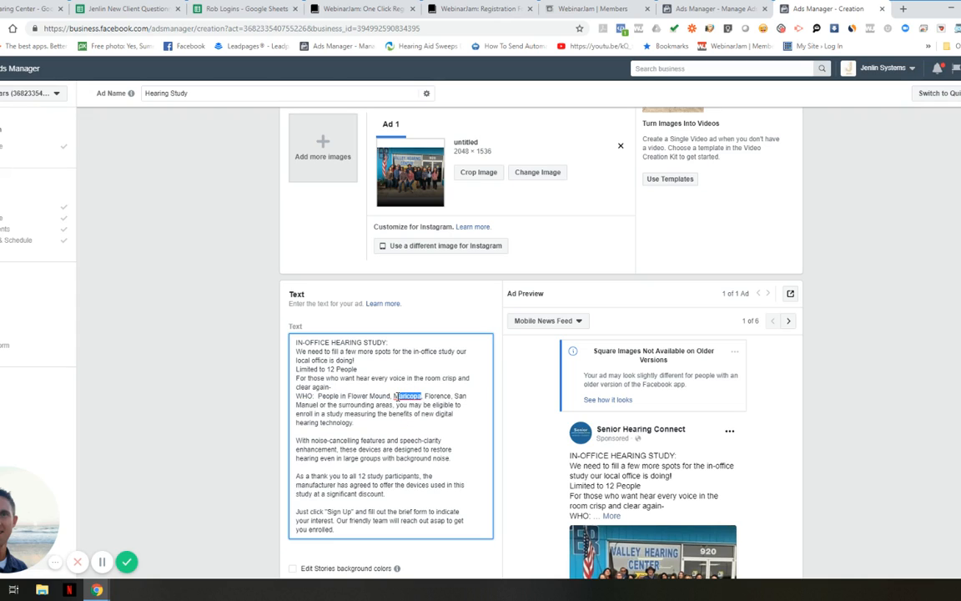
text(Tucson)
key(BackSpace)
key(BackSpace)
key(BackSpace)
text(oanok)
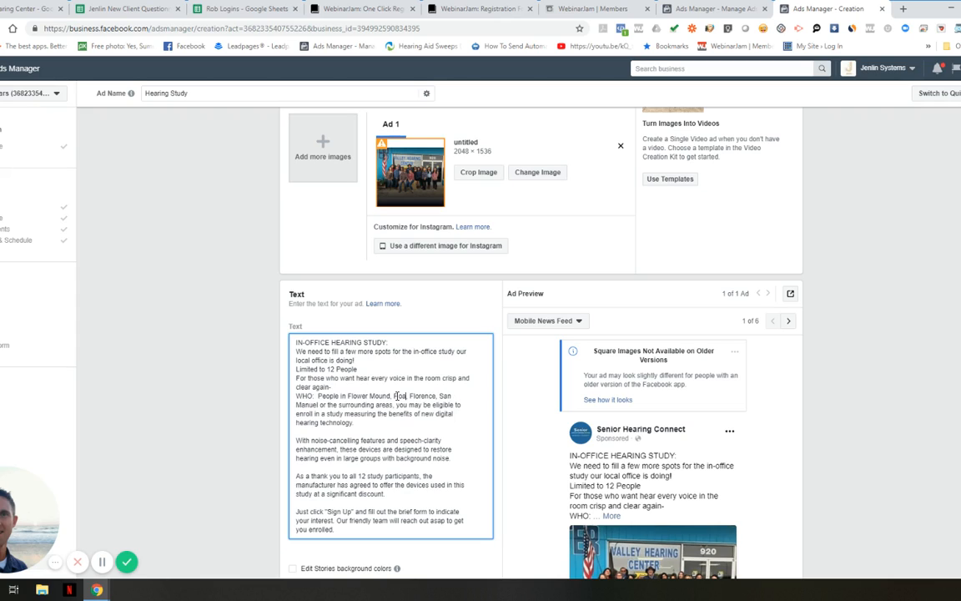
text(e)
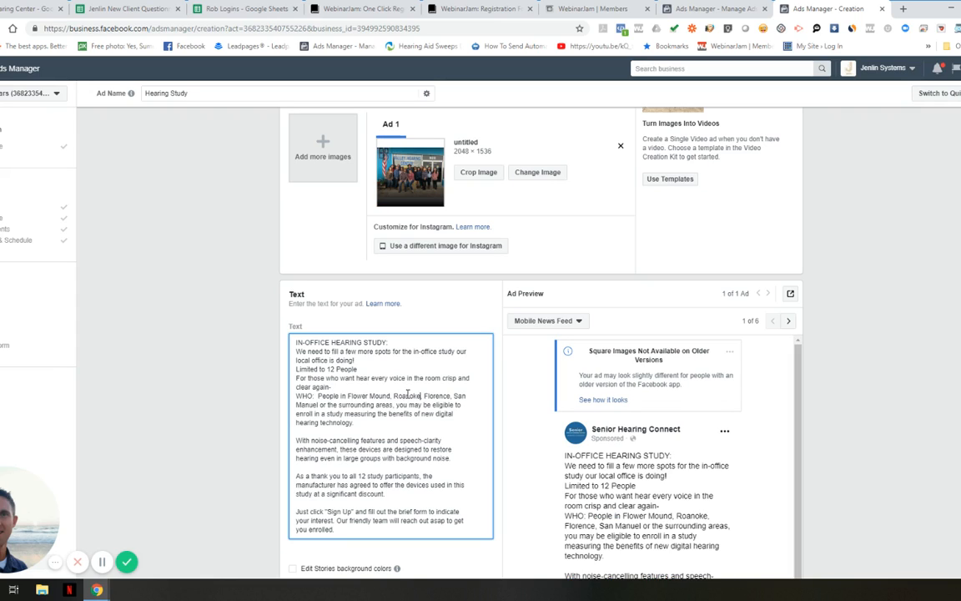
Replace Florence with "Fort Worth" and San Manuel with "Keller" in the ad text's list of towns
double_click(448, 395)
mouse_move(447, 393)
mouse_down()
mouse_move(449, 422)
mouse_move(449, 395)
mouse_up()
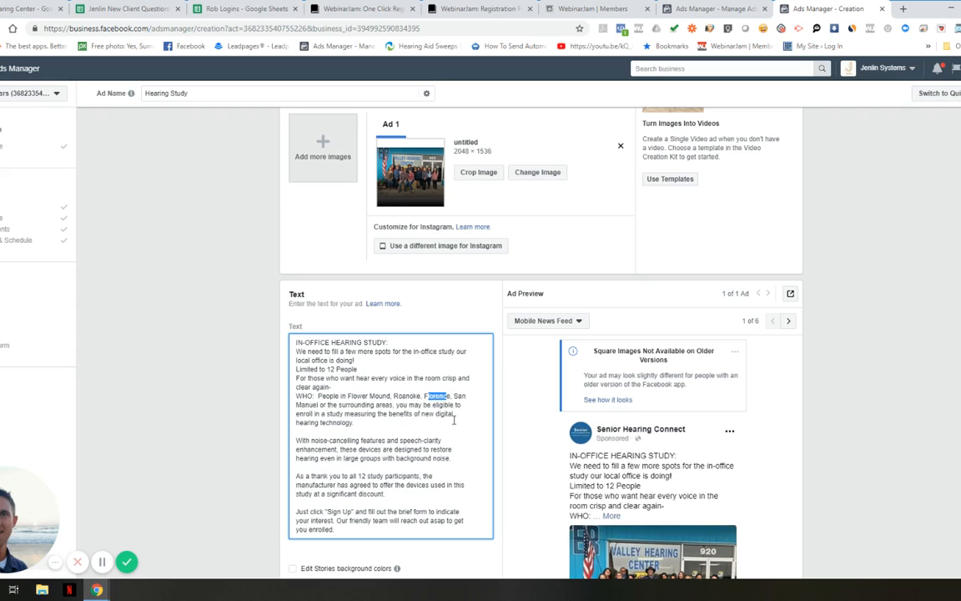
key(BackSpace)
text(ort Wort)
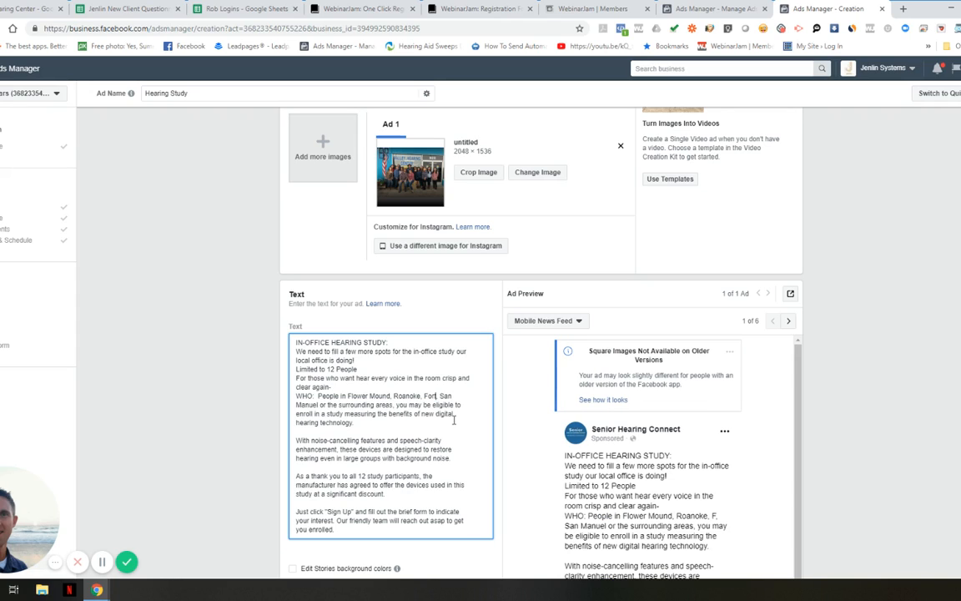
text(h)
drag(459, 396, 327, 405)
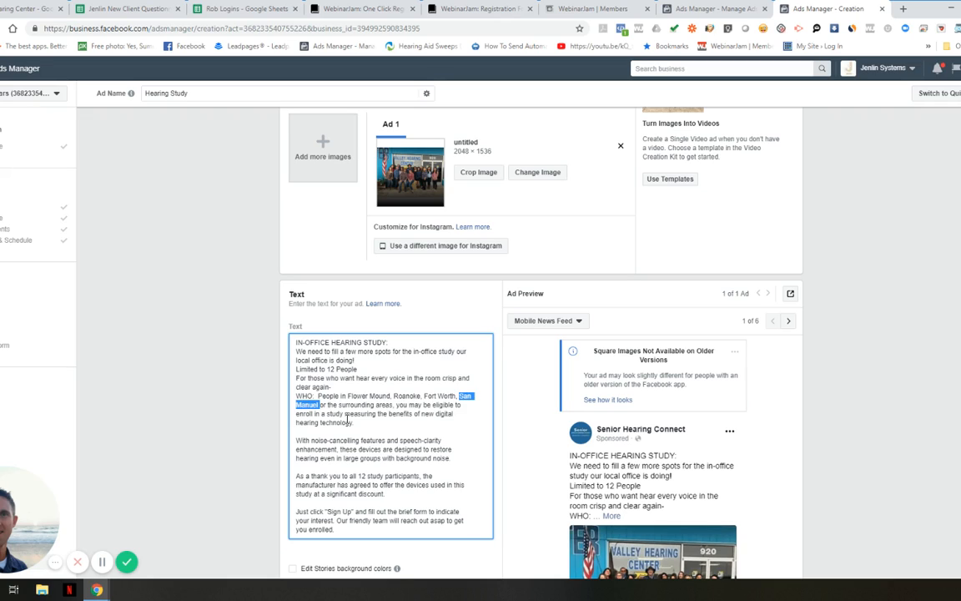
text(Keller)
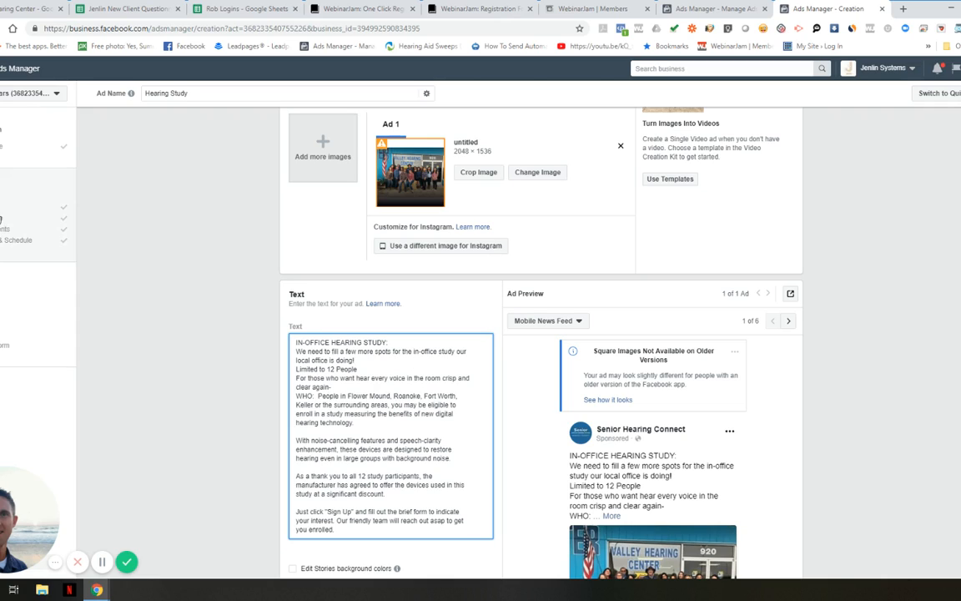
Check the saved audience's locations in the ad set and add ", North Richland Hills" after Keller in the ad text
click(2, 217)
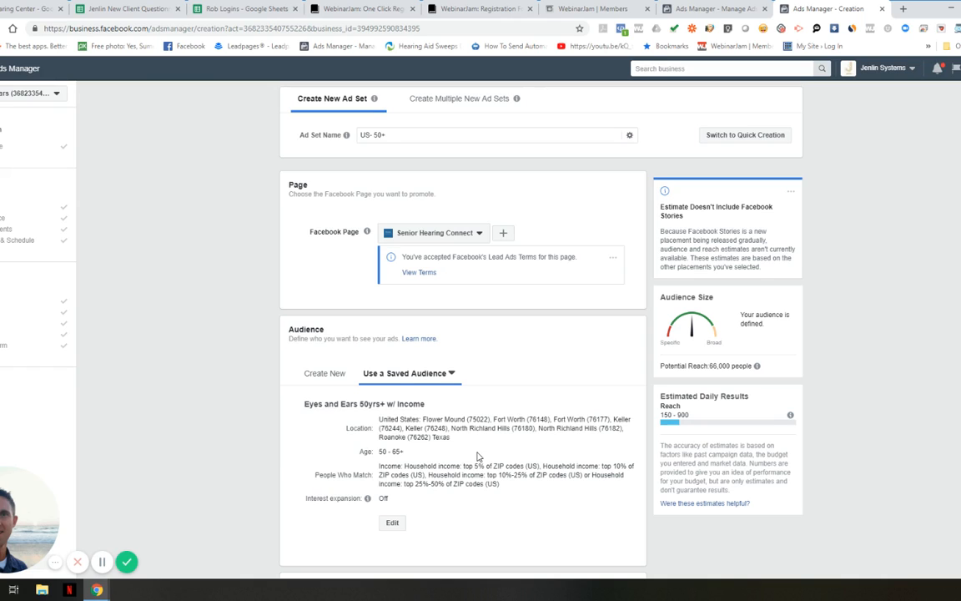
click(15, 294)
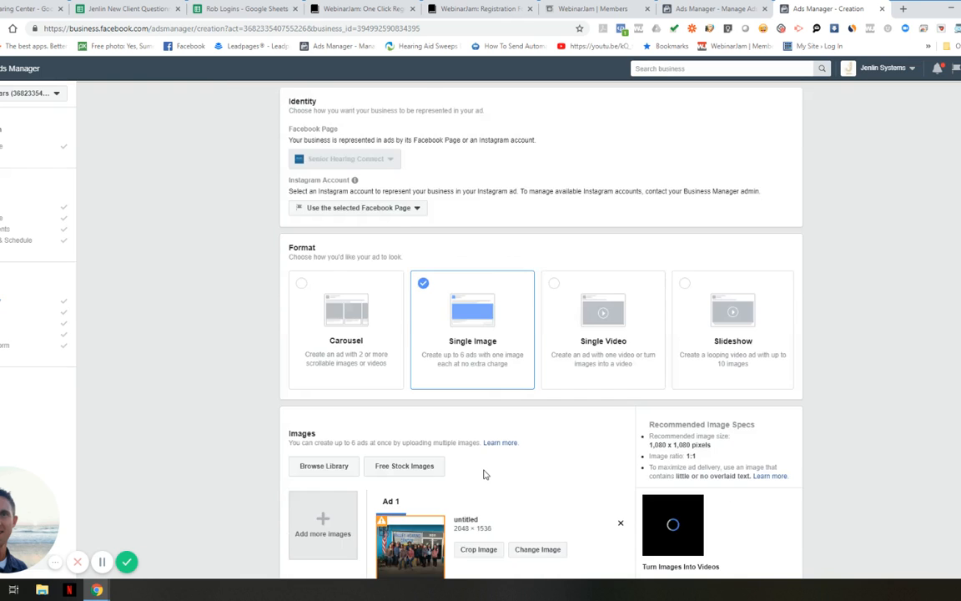
scroll(484, 474, down, 3)
scroll(430, 469, down, 3)
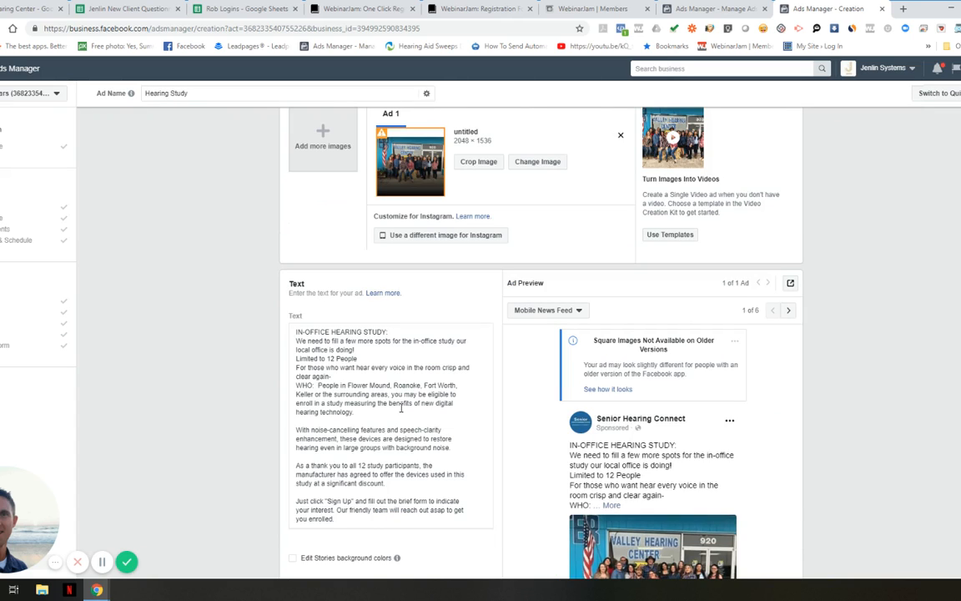
click(316, 394)
text(, North Ric)
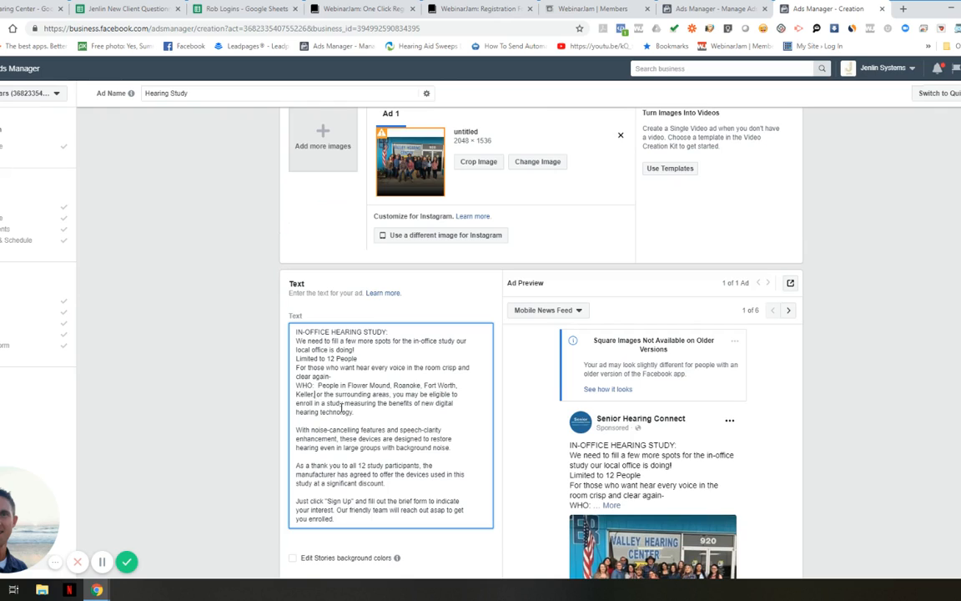
text(hland Hills)
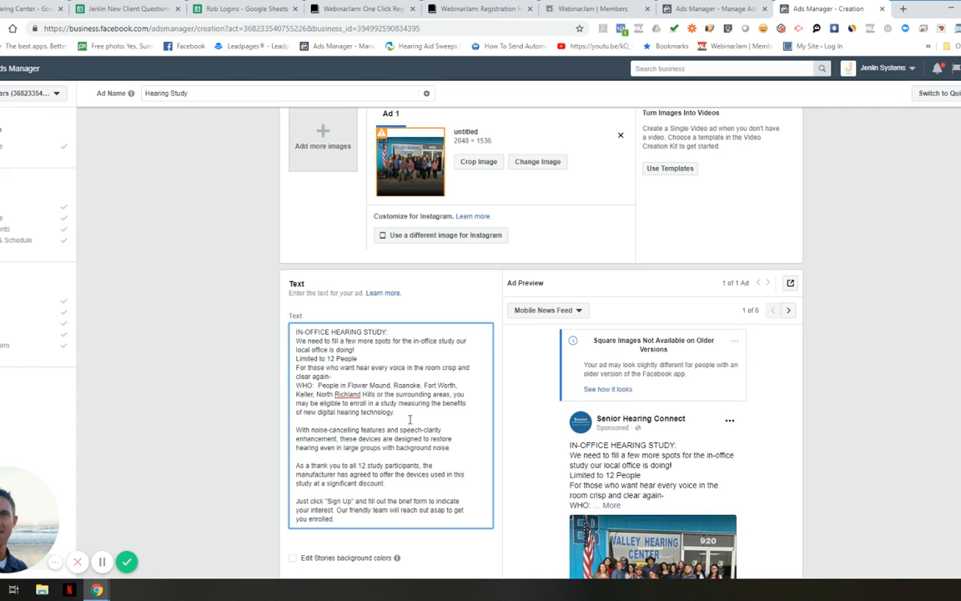
Copy the headline "Rare Hearing Study- AZ Residents ONLY!" from the existing "1 to Many" ad
scroll(410, 419, down, 8)
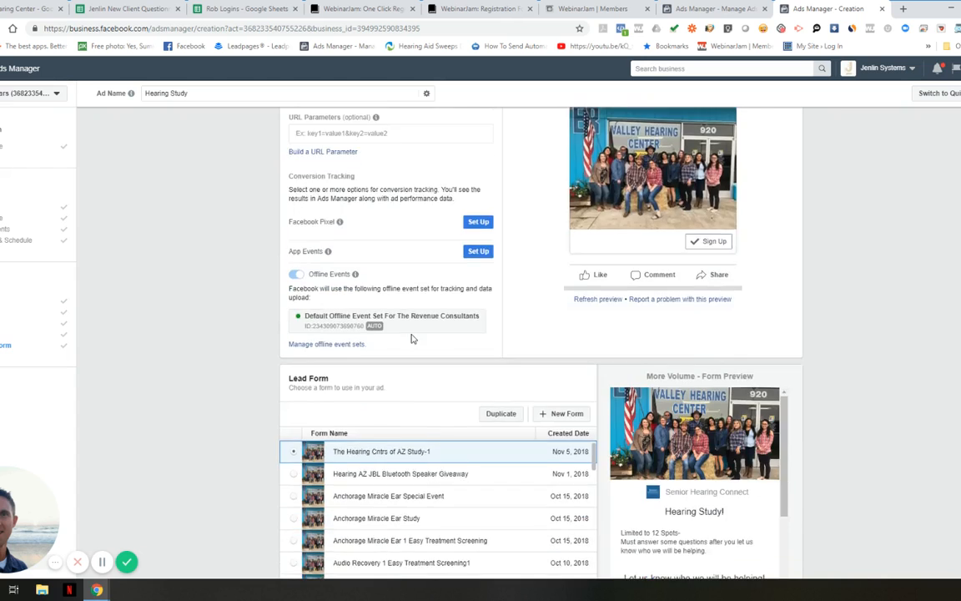
scroll(411, 337, up, 2)
scroll(411, 337, up, 1)
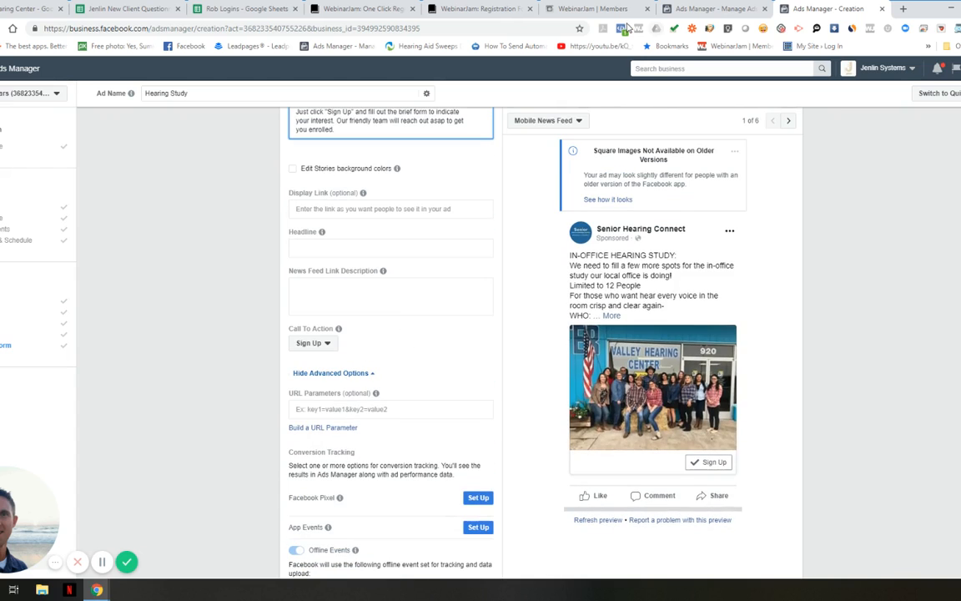
click(716, 14)
scroll(607, 472, down, 1)
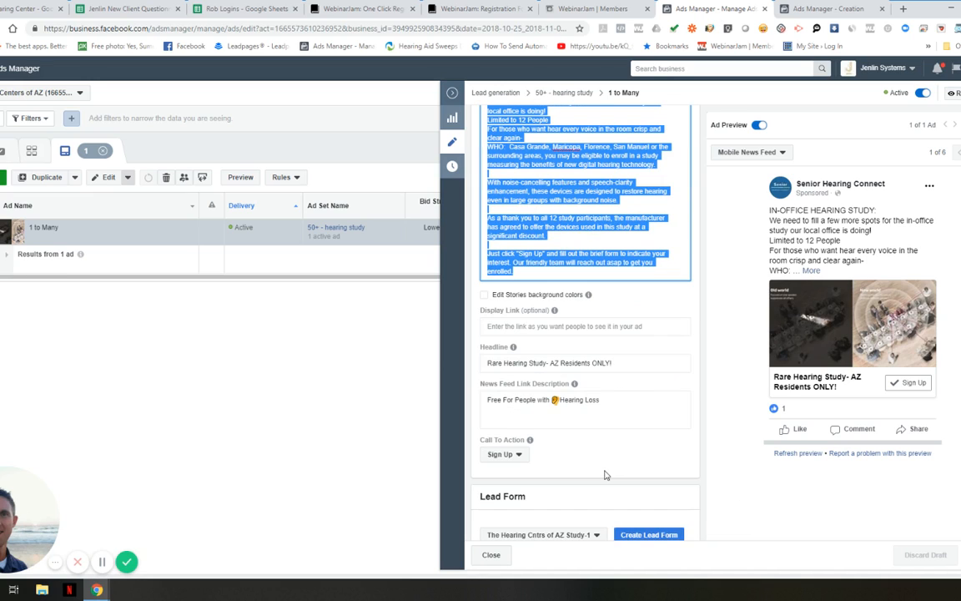
drag(624, 363, 482, 368)
key(ctrl+c)
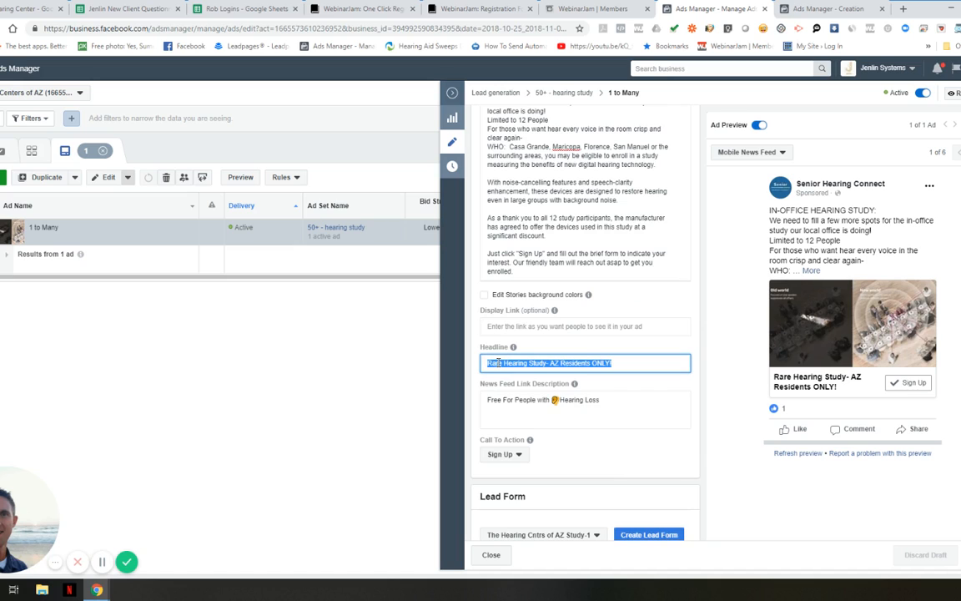
Paste the copied headline into the new ad and change AZ to TX so it reads "Rare Hearing Study- TX Residents ONLY!"
click(830, 10)
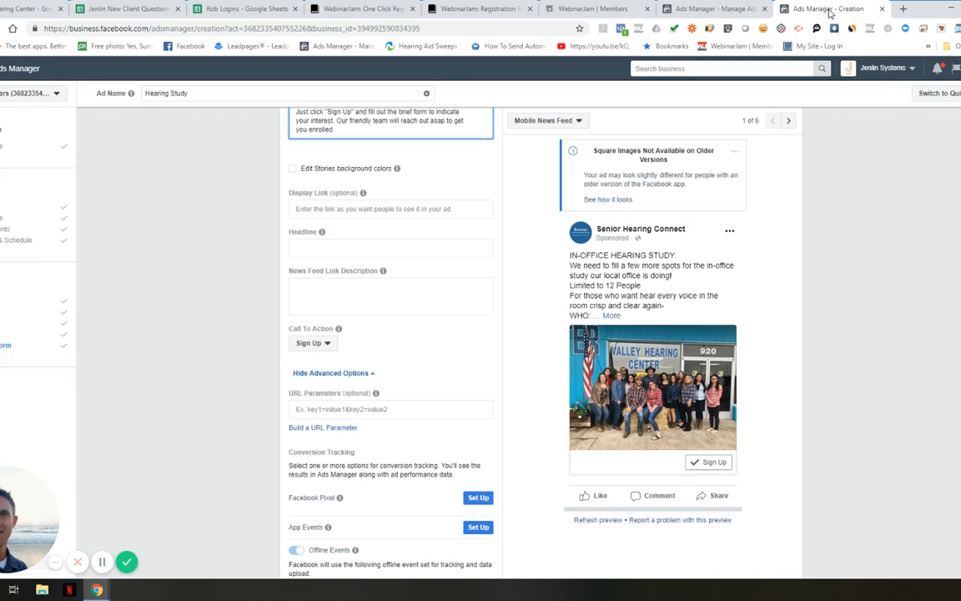
click(322, 249)
key(ctrl+v)
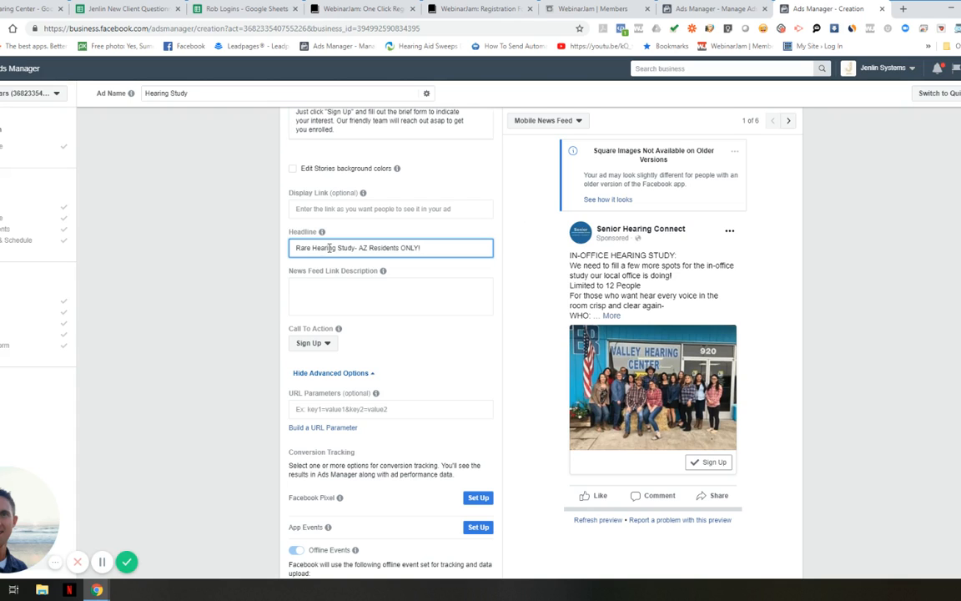
click(368, 248)
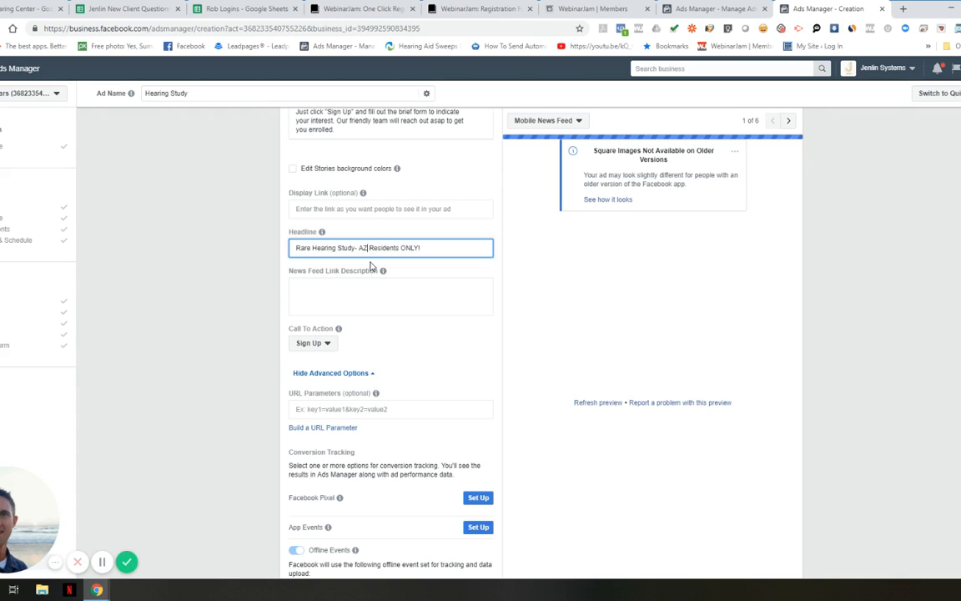
key(BackSpace)
key(BackSpace)
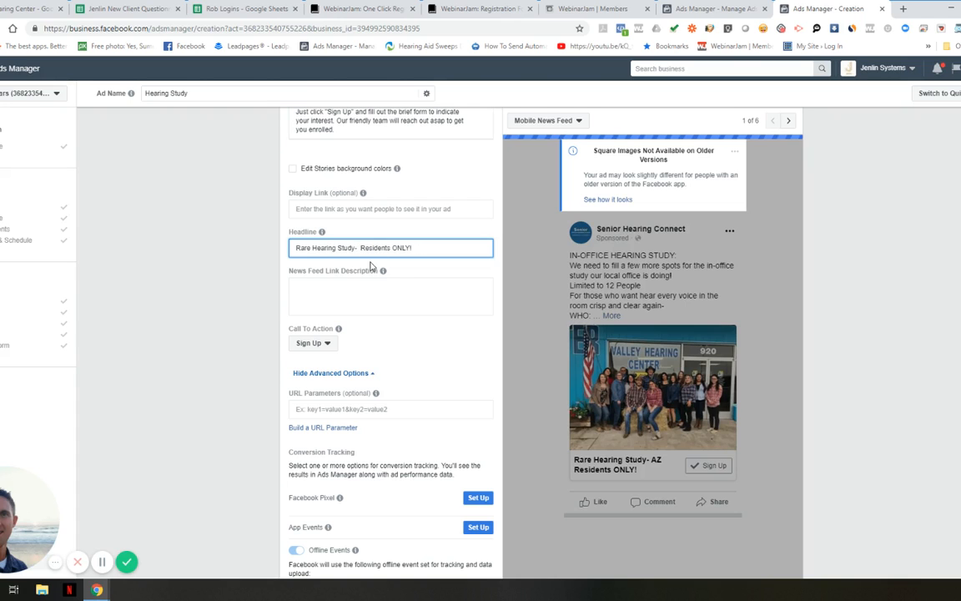
text(TX)
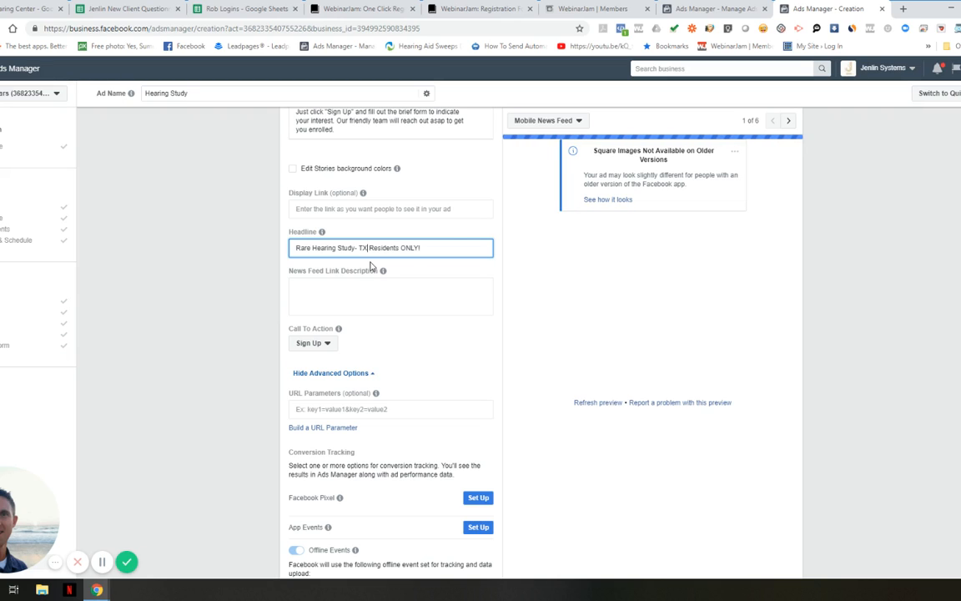
Copy the news feed link description "Free For People with 👂 Hearing Loss" from the existing "1 to Many" ad into the new ad
click(711, 8)
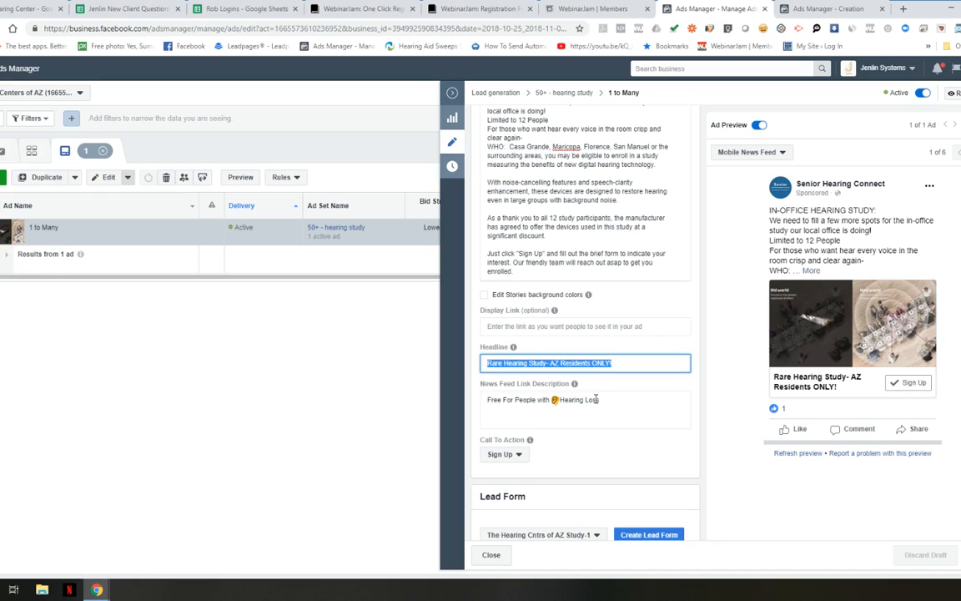
drag(598, 399, 493, 402)
key(ctrl+c)
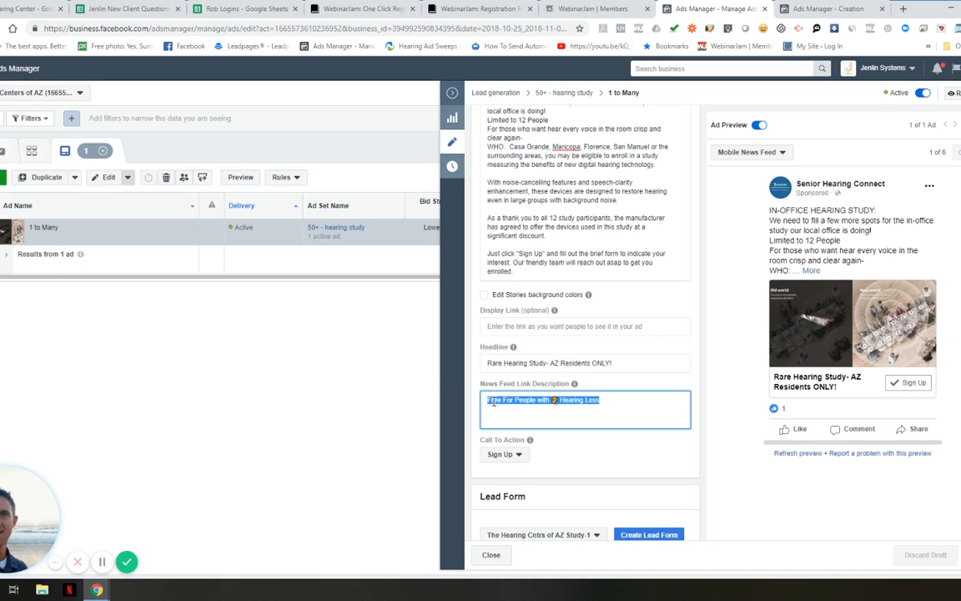
click(826, 9)
click(402, 294)
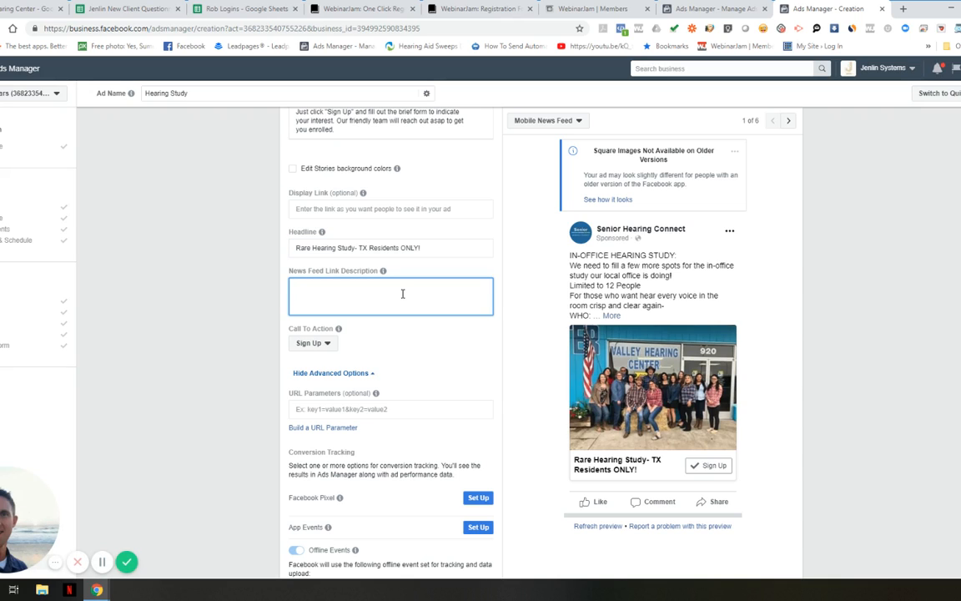
key(ctrl+v)
Check which image the existing "1 to Many" ad uses and remove the current group photo from the new ad
scroll(392, 237, up, 10)
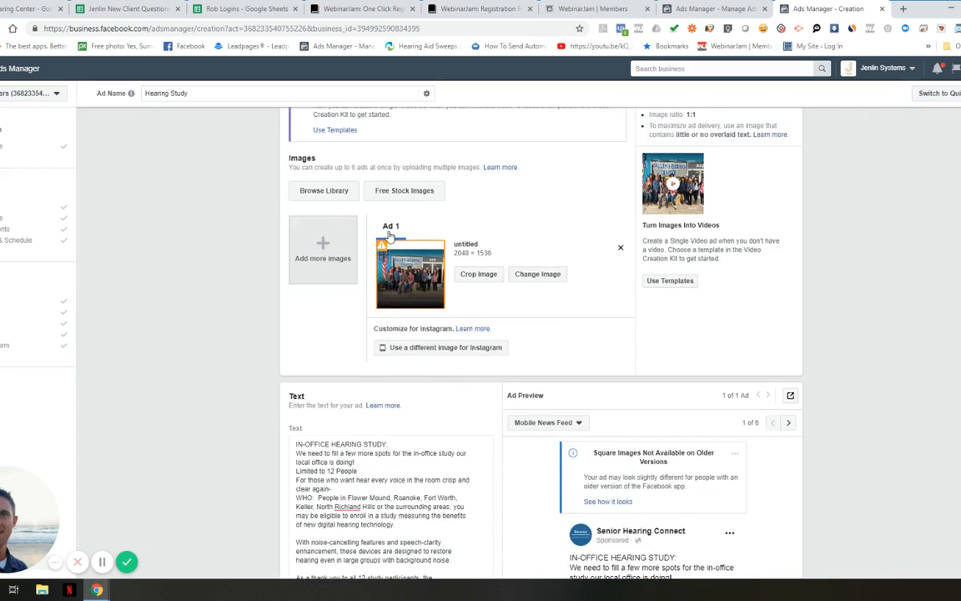
click(708, 8)
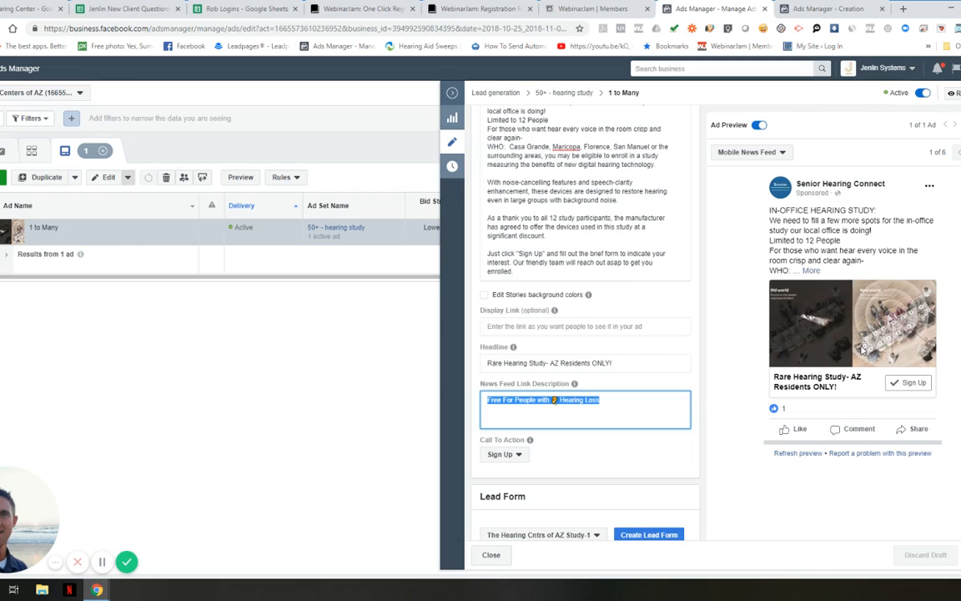
scroll(511, 336, up, 5)
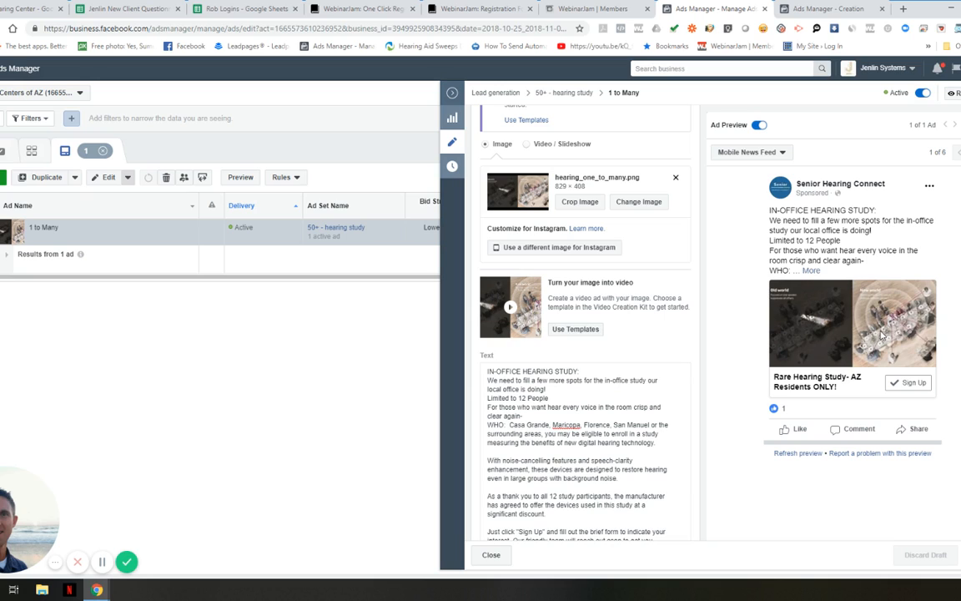
click(801, 9)
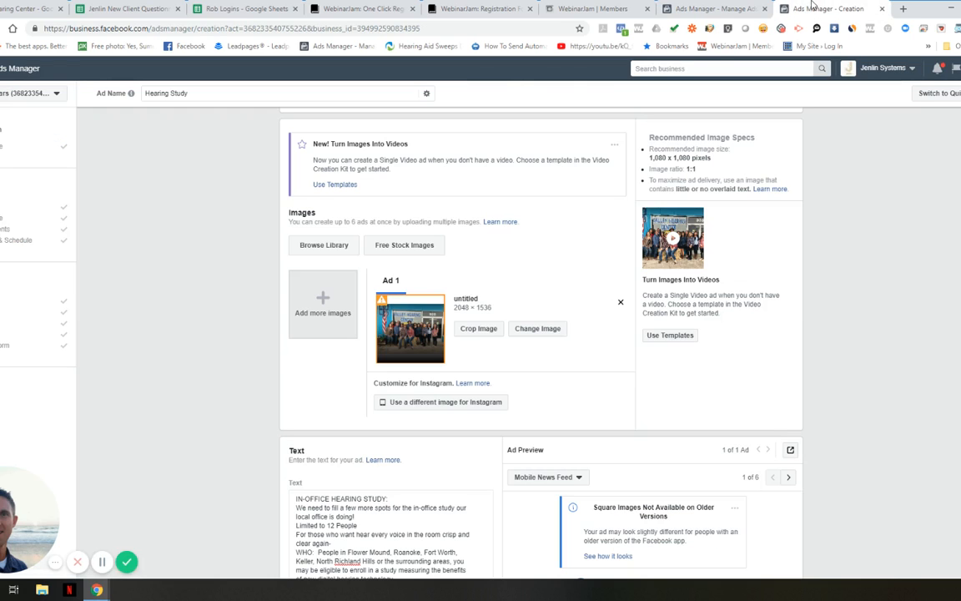
click(621, 303)
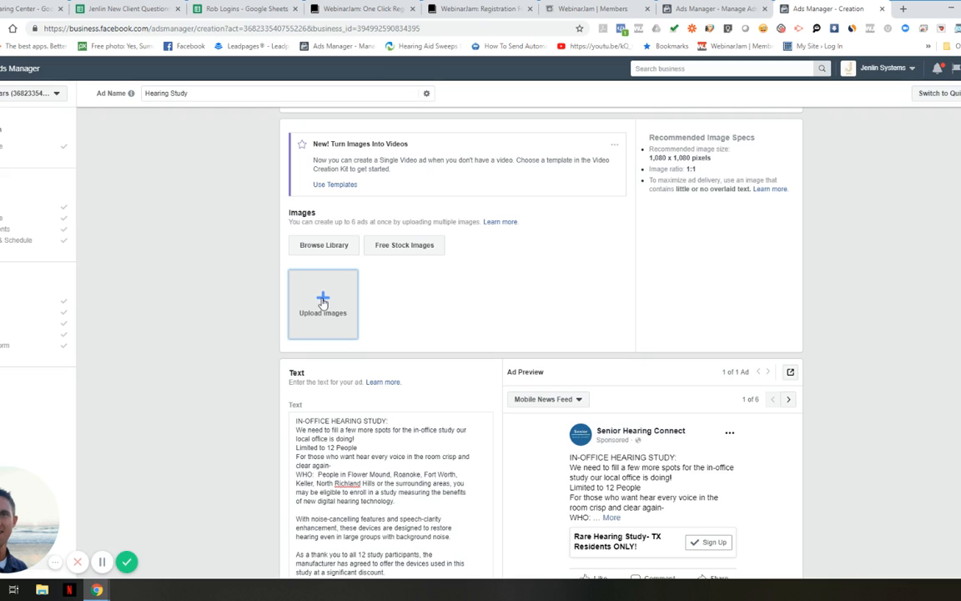
Upload the hearing_one_to_many picture from the Downloads folder as the new ad's image
click(332, 250)
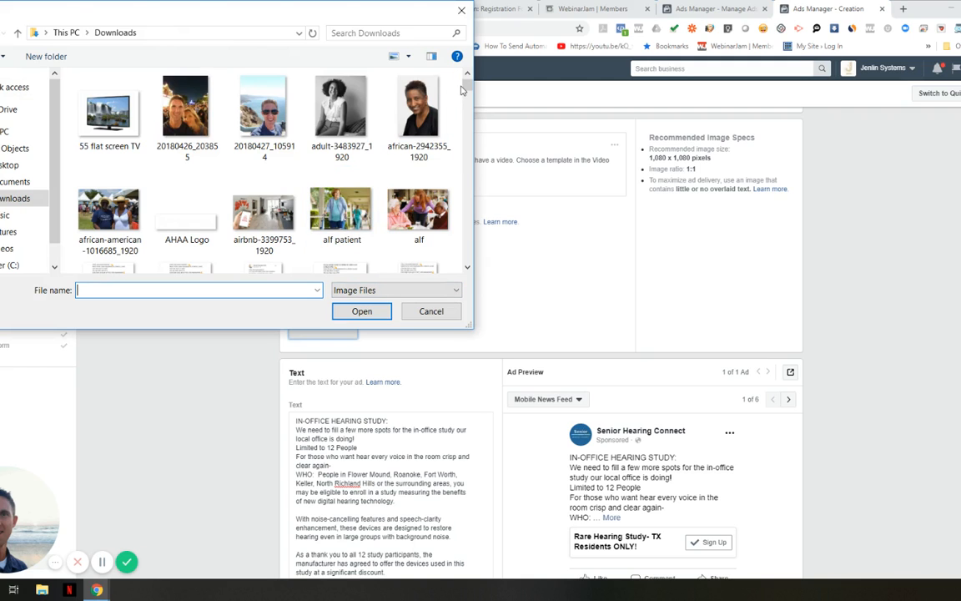
drag(465, 94, 458, 159)
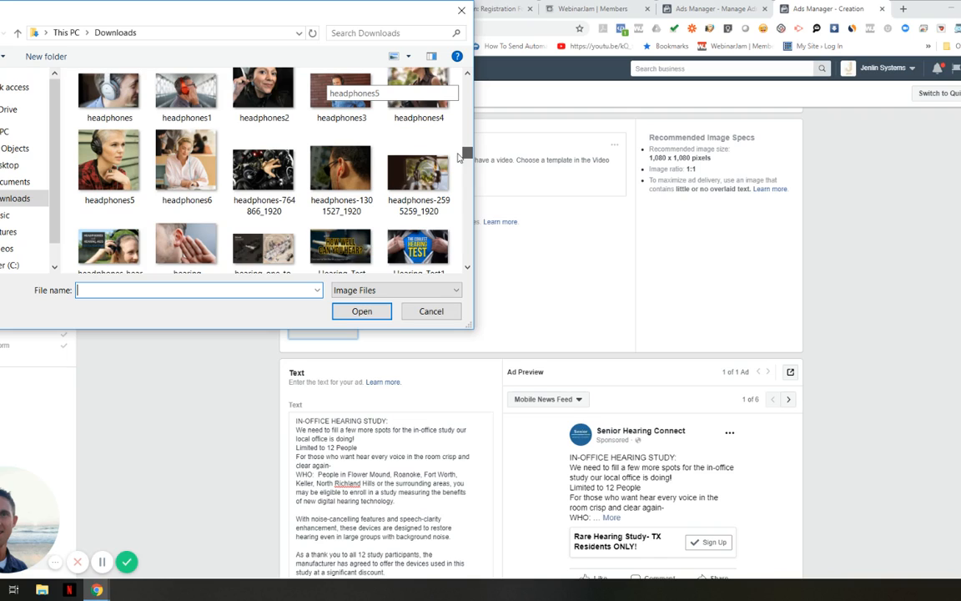
scroll(458, 158, down, 1)
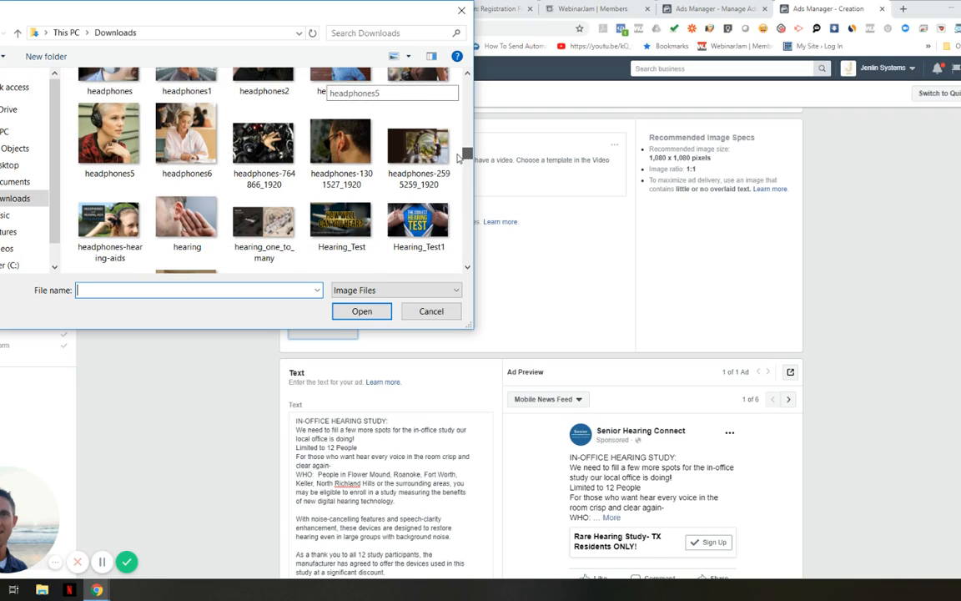
click(247, 239)
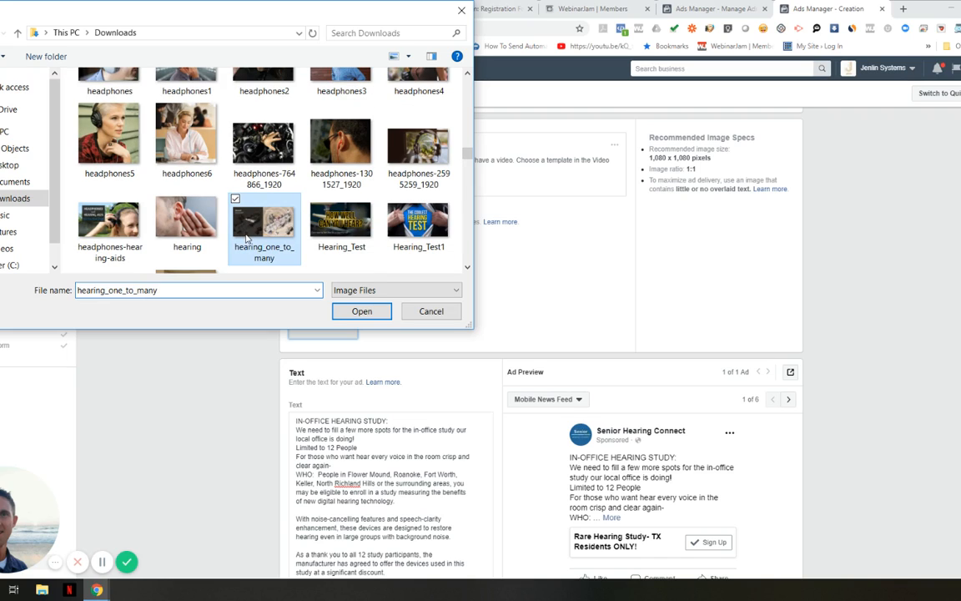
click(363, 312)
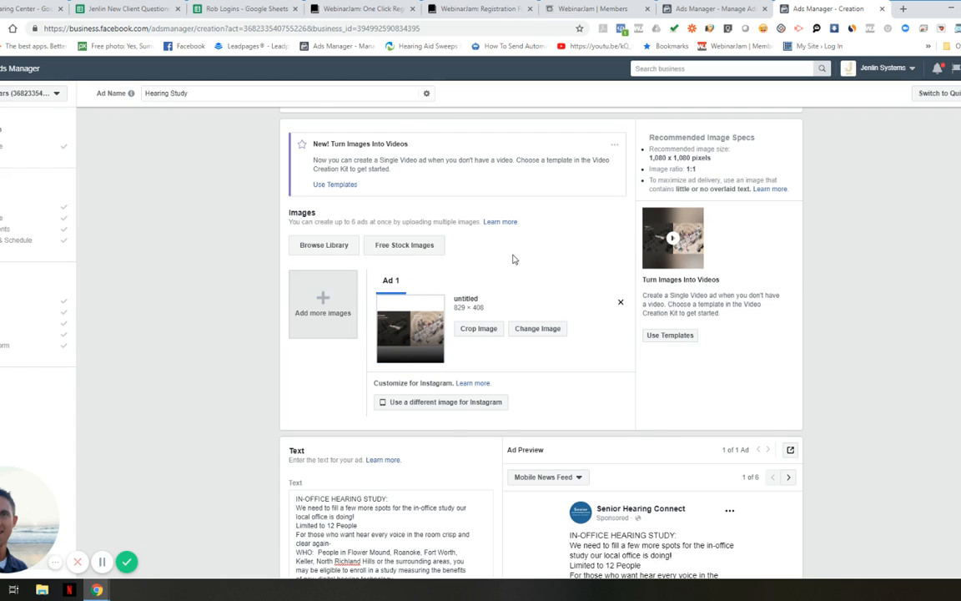
Review the new ad's image, text and preview against the existing "1 to Many" ad
scroll(513, 260, up, 2)
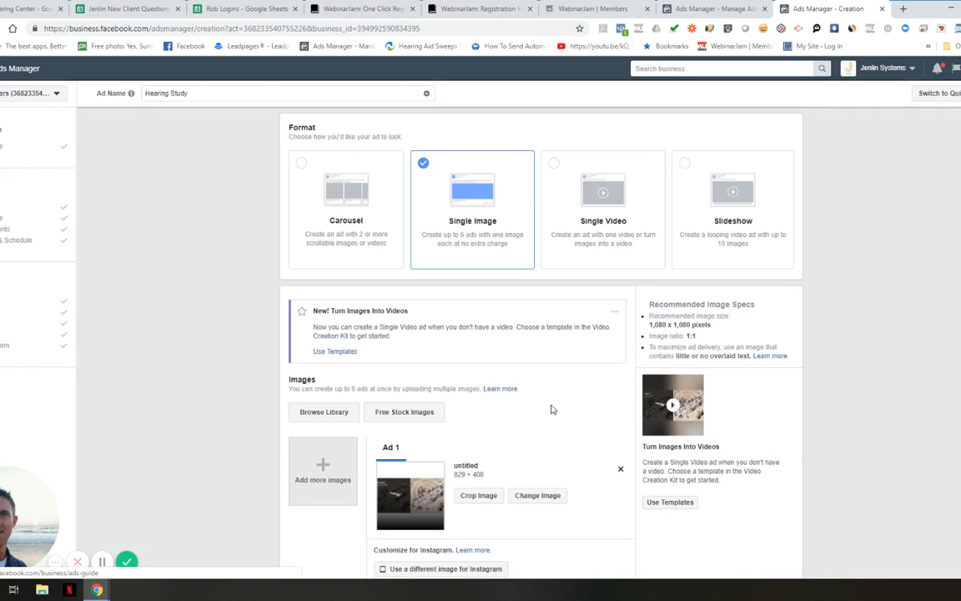
scroll(558, 411, down, 2)
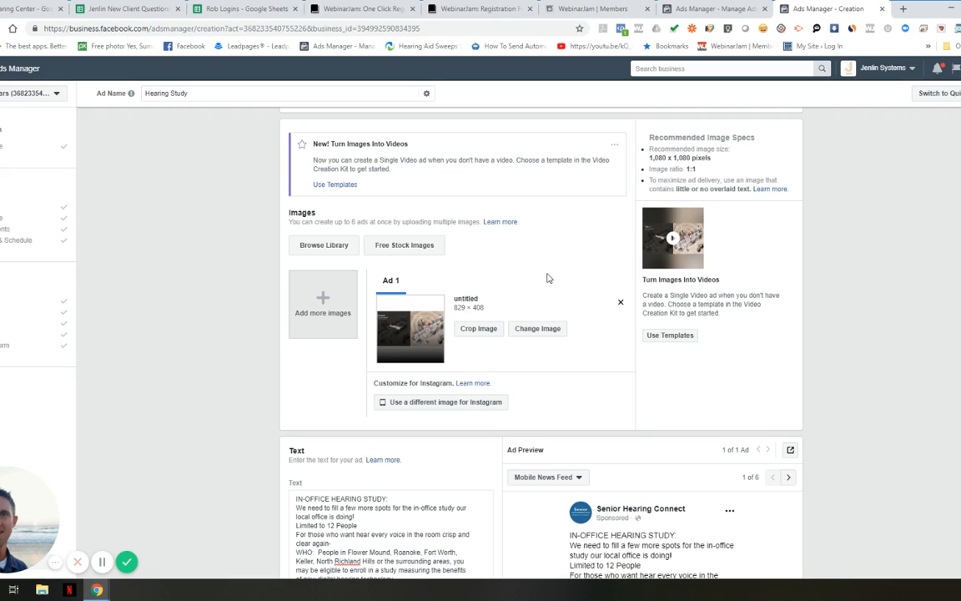
scroll(562, 399, down, 3)
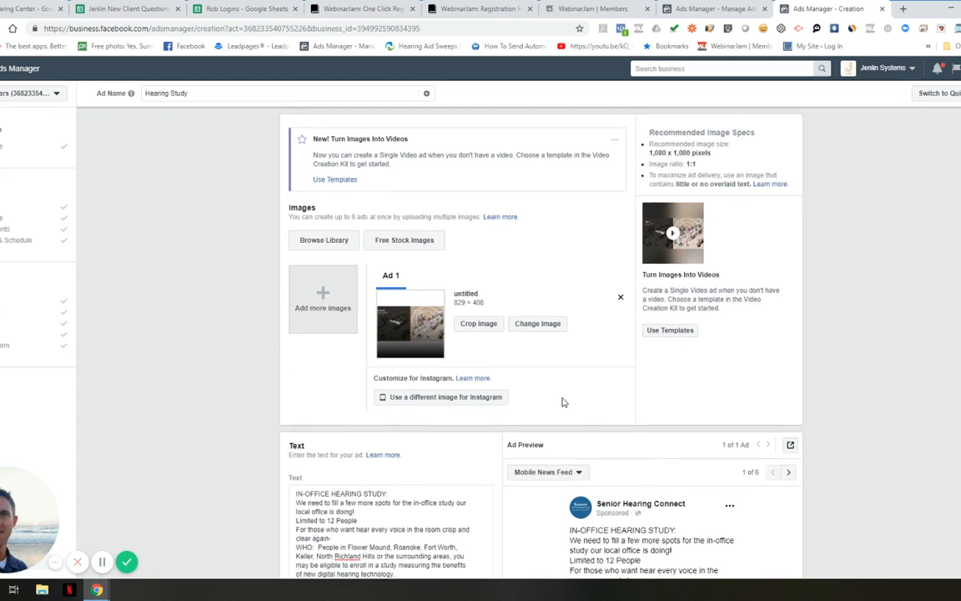
scroll(565, 404, down, 1)
scroll(565, 404, up, 1)
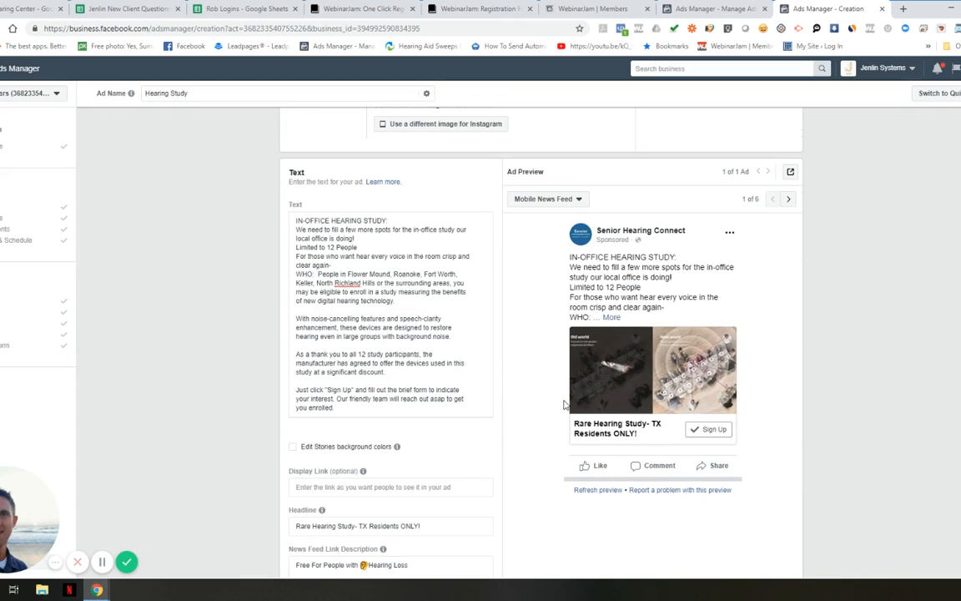
click(701, 9)
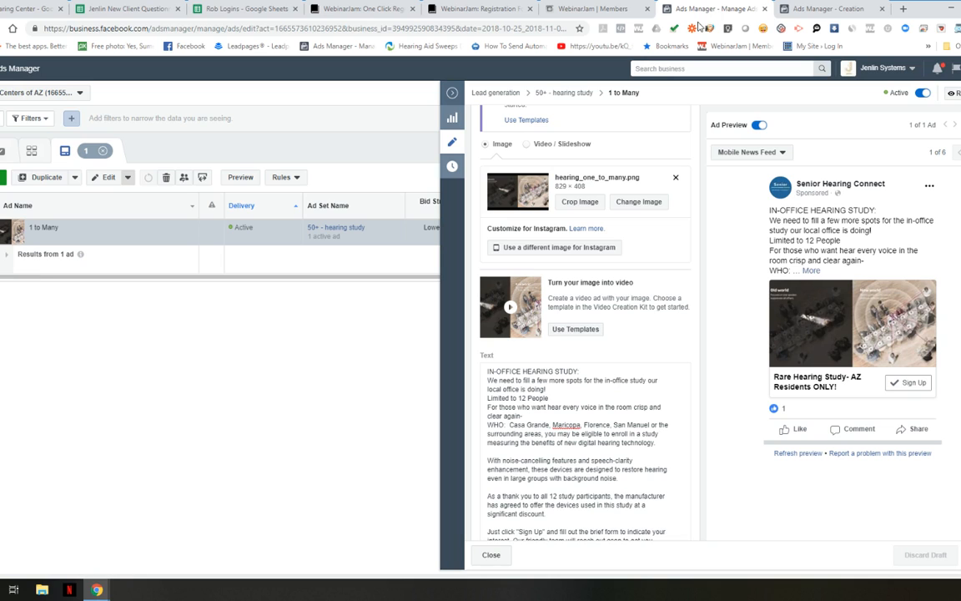
click(814, 8)
Duplicate the lead form "The Hearing Cntrs of AZ Study-1"
scroll(484, 316, down, 10)
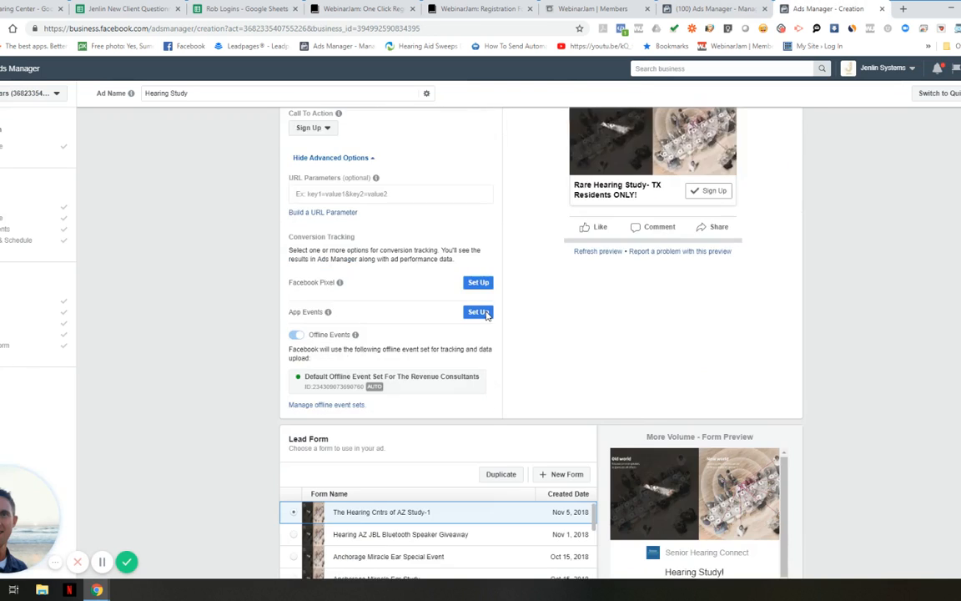
scroll(482, 301, up, 3)
scroll(482, 300, down, 1)
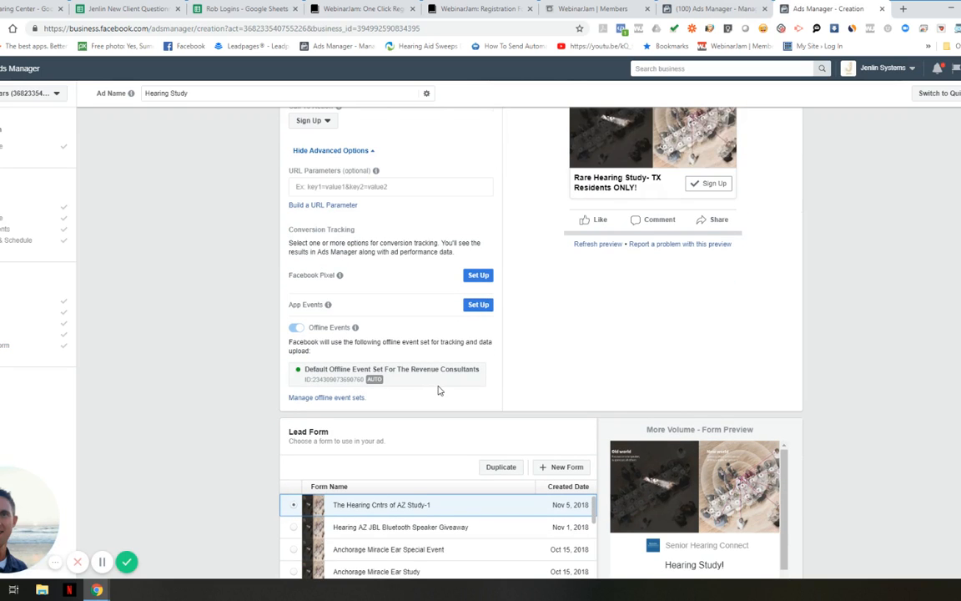
scroll(440, 387, down, 2)
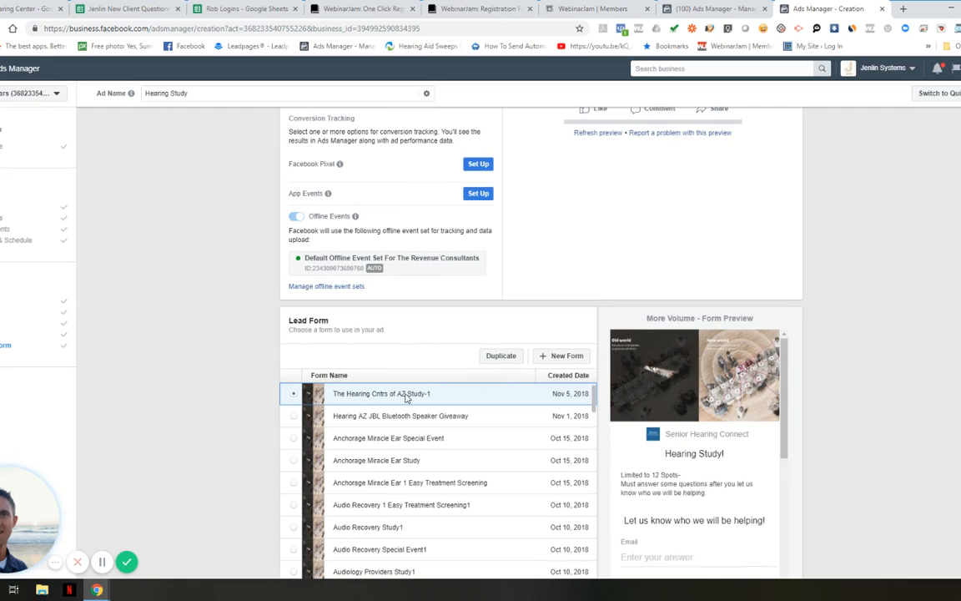
click(497, 358)
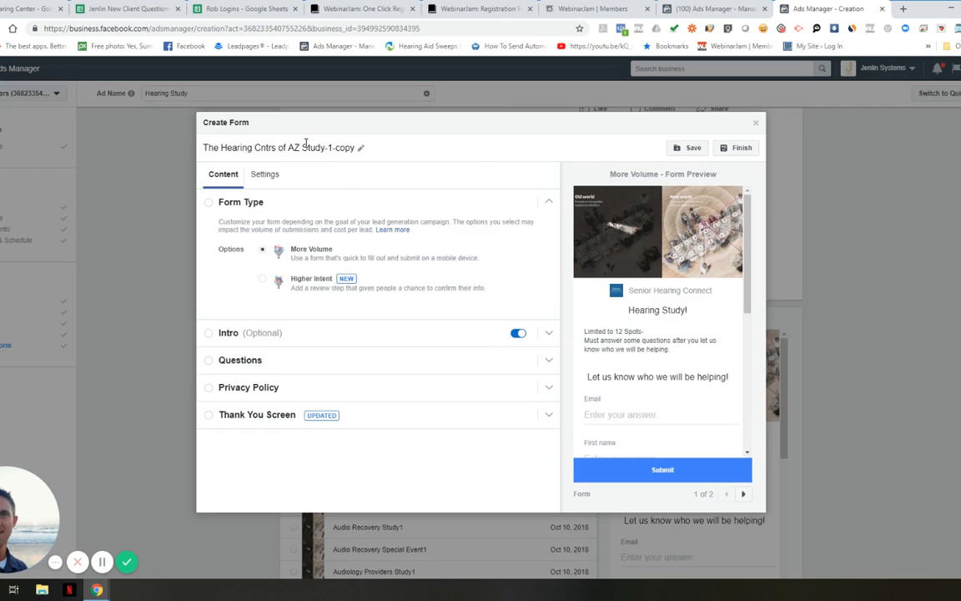
Rename the duplicated lead form as "Eyes and Ears Study-1"
click(359, 147)
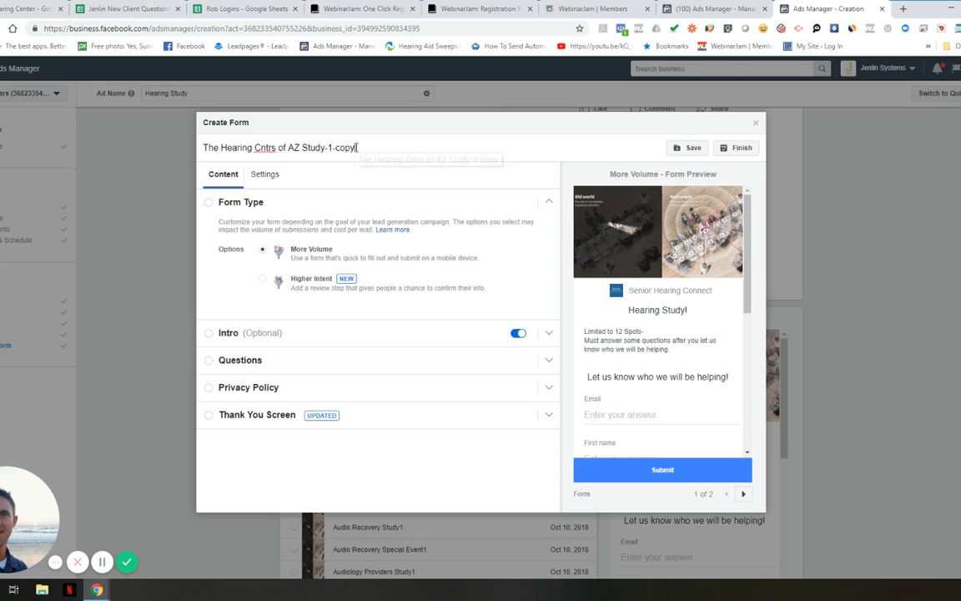
key(BackSpace)
key(BackSpace)
key(BackSpace)
key(BackSpace)
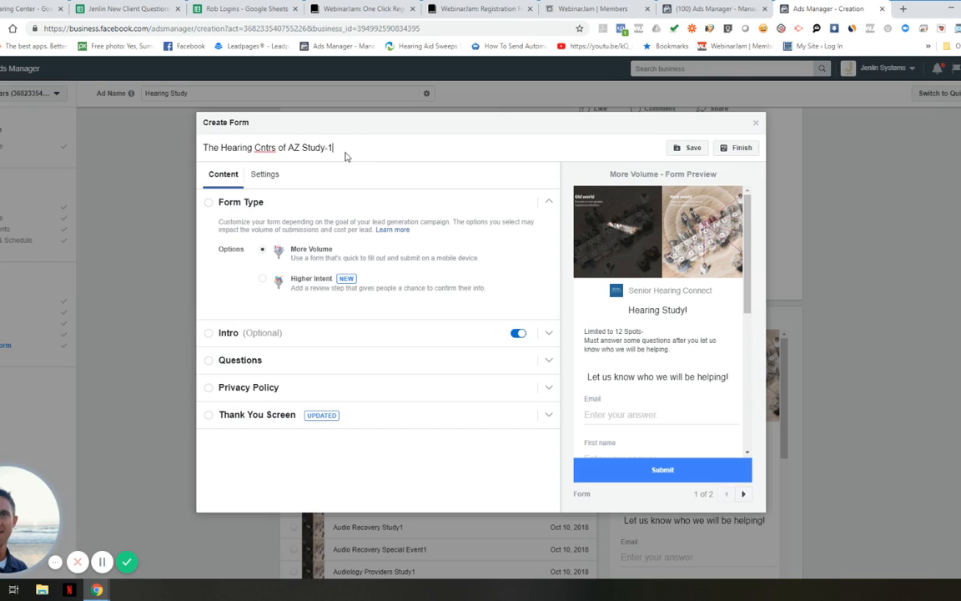
double_click(292, 148)
drag(292, 147, 185, 132)
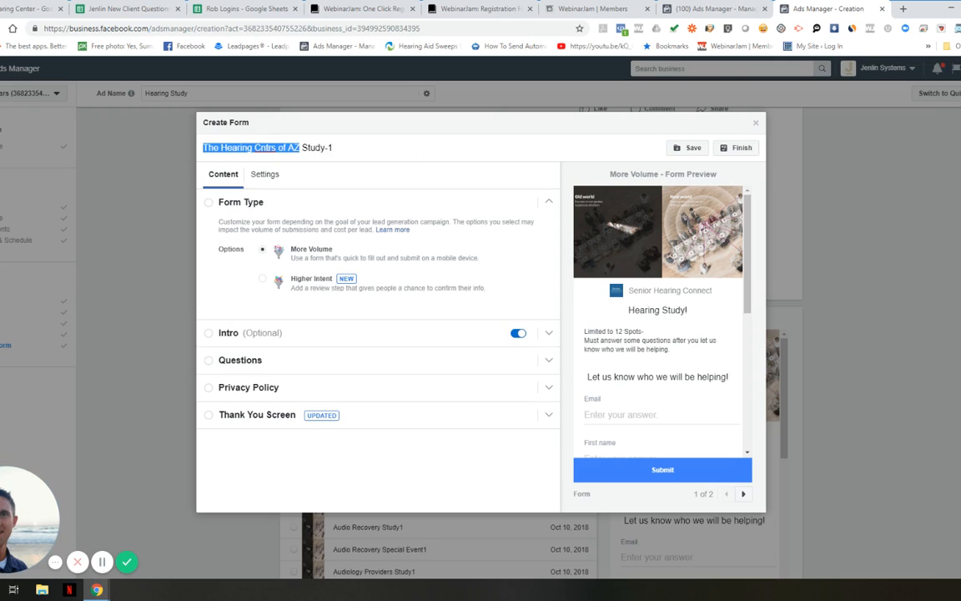
text(Eyes and)
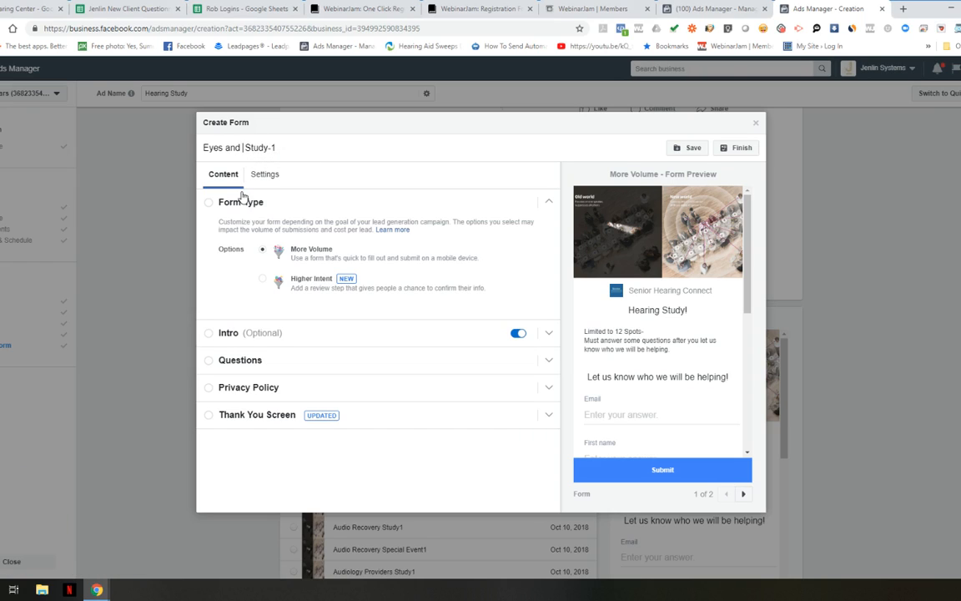
text(Ears)
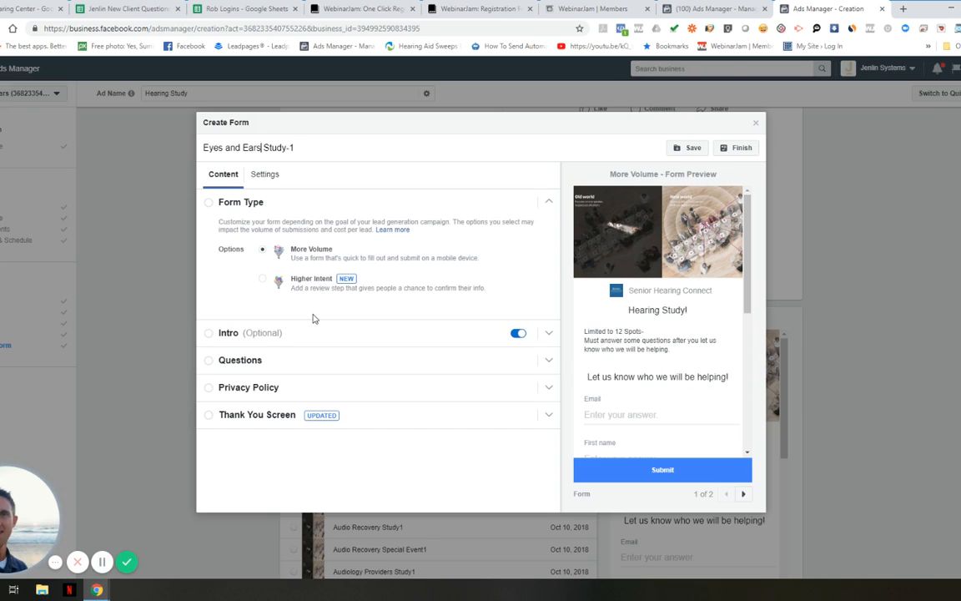
Check the duplicated form's intro and clear the website link on its Thank You Screen
click(267, 332)
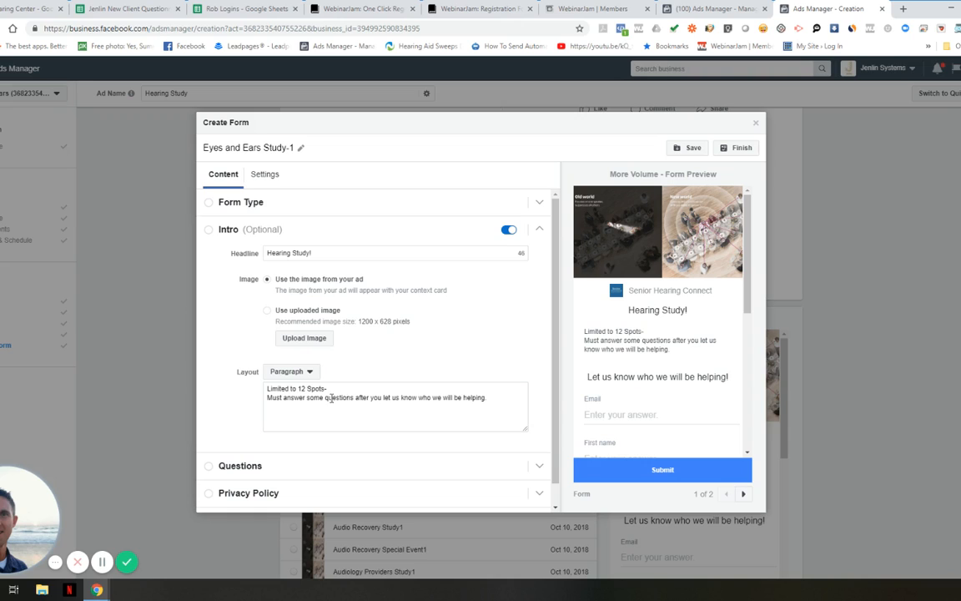
scroll(389, 380, down, 1)
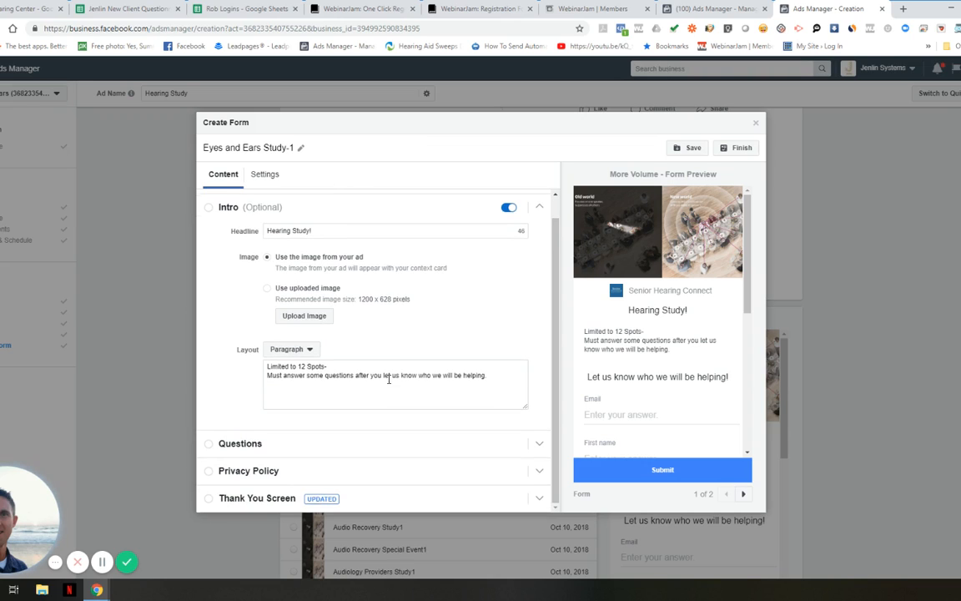
click(255, 504)
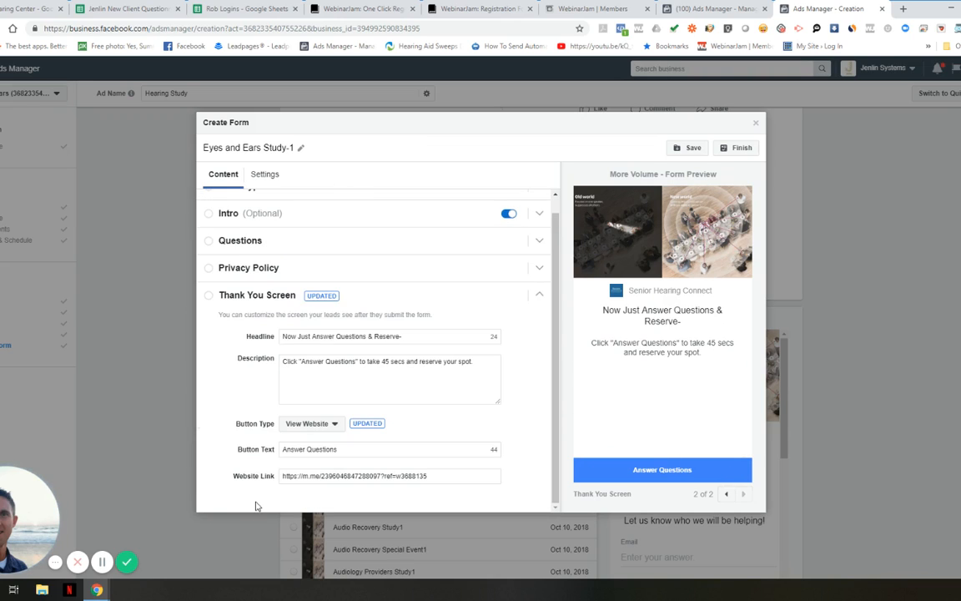
drag(428, 476, 269, 474)
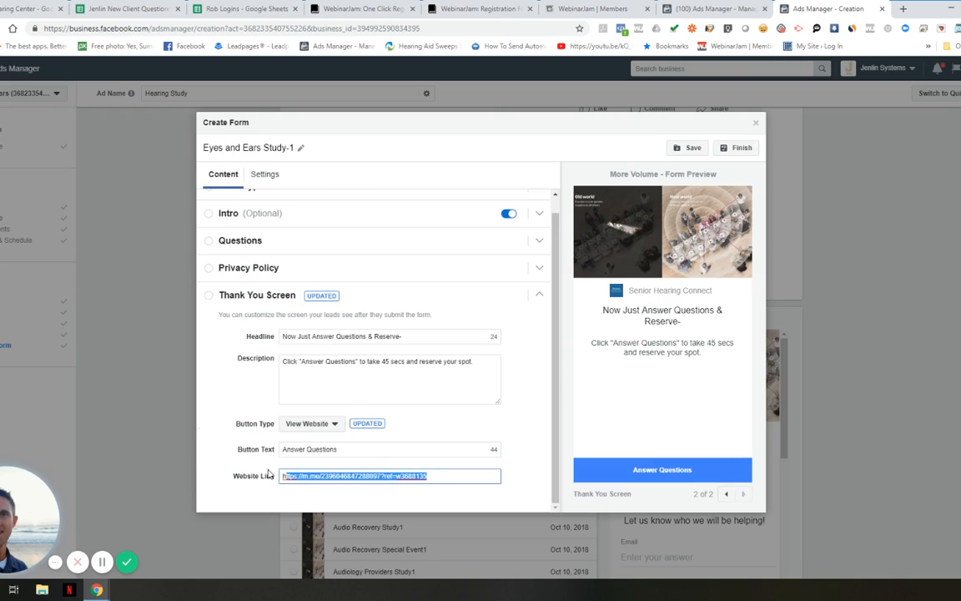
key(BackSpace)
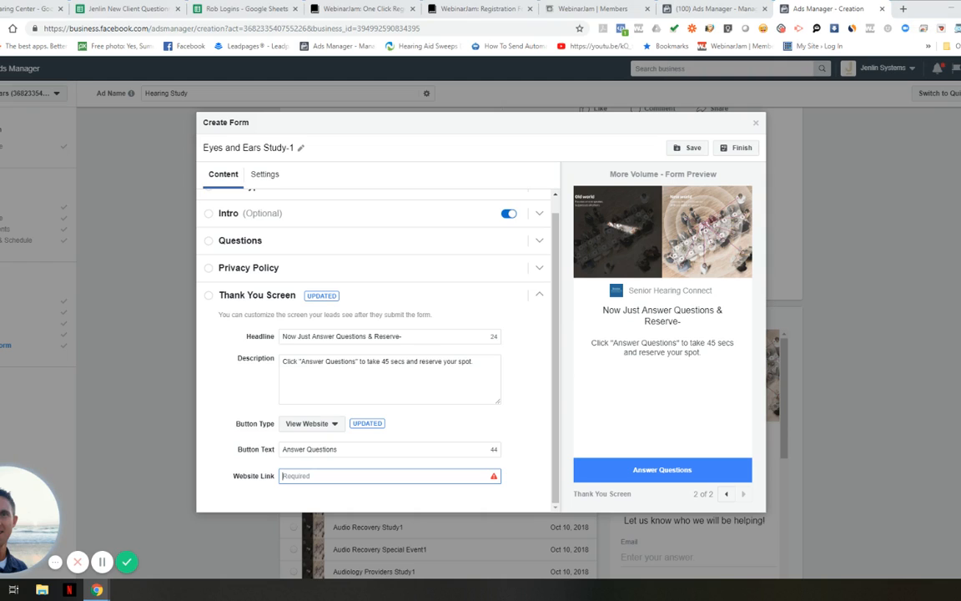
Switch to ManyChat and open the growth tool "Hearing Study Q's TEST"
drag(413, 60, 833, 23)
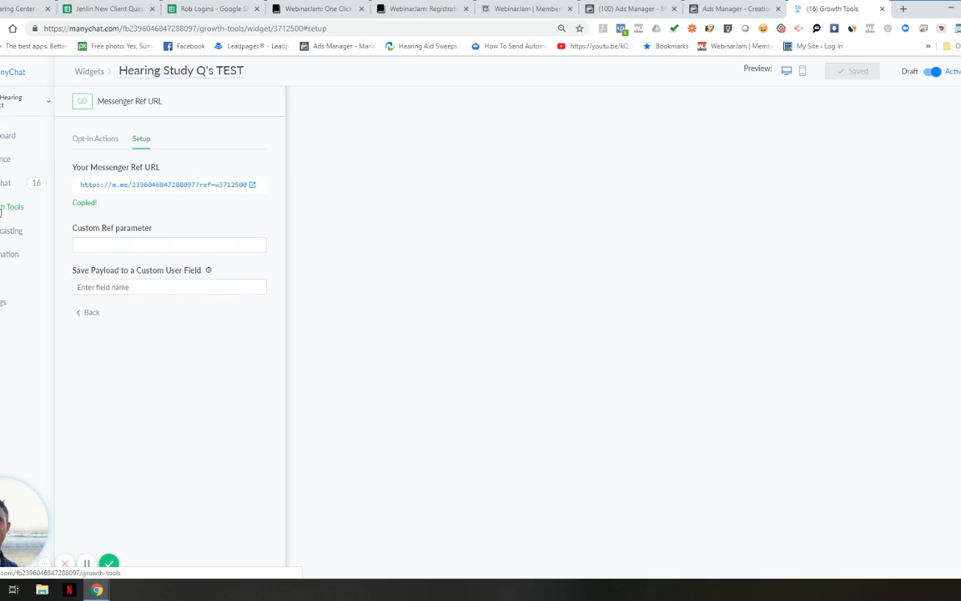
click(2, 210)
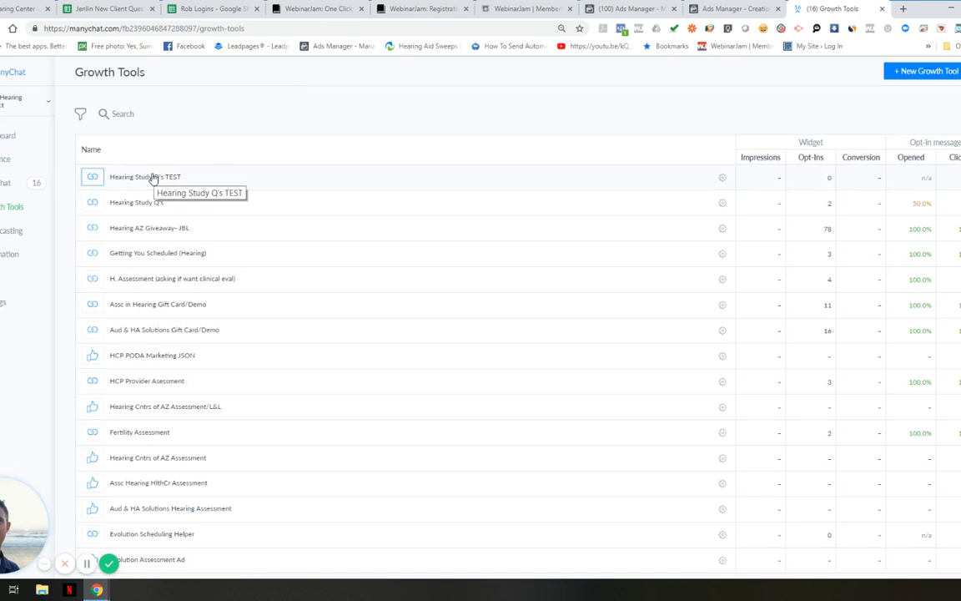
click(299, 180)
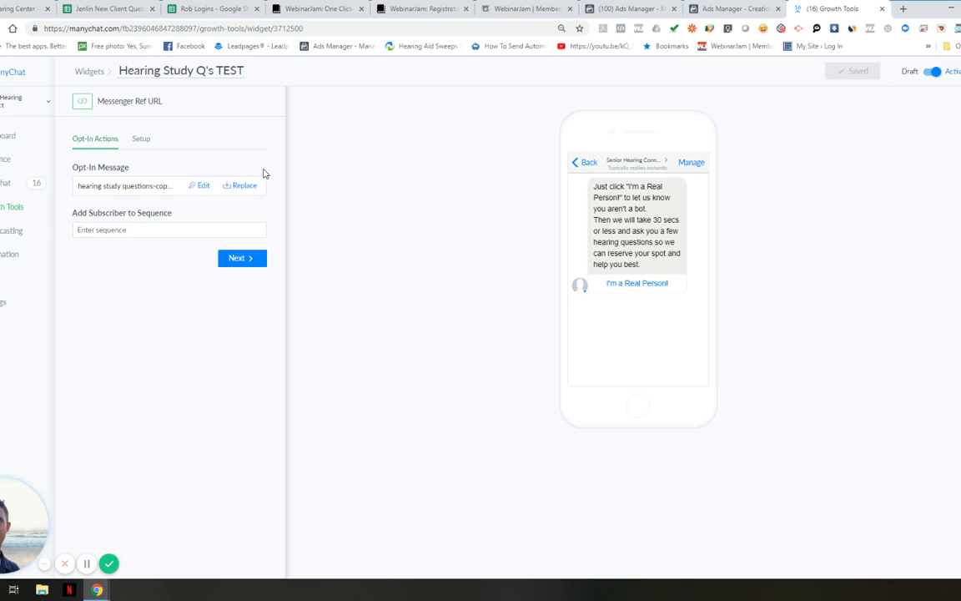
Rename the growth tool as "Hearing Study Q's- Eyes & Ears" and save it
click(161, 75)
click(125, 71)
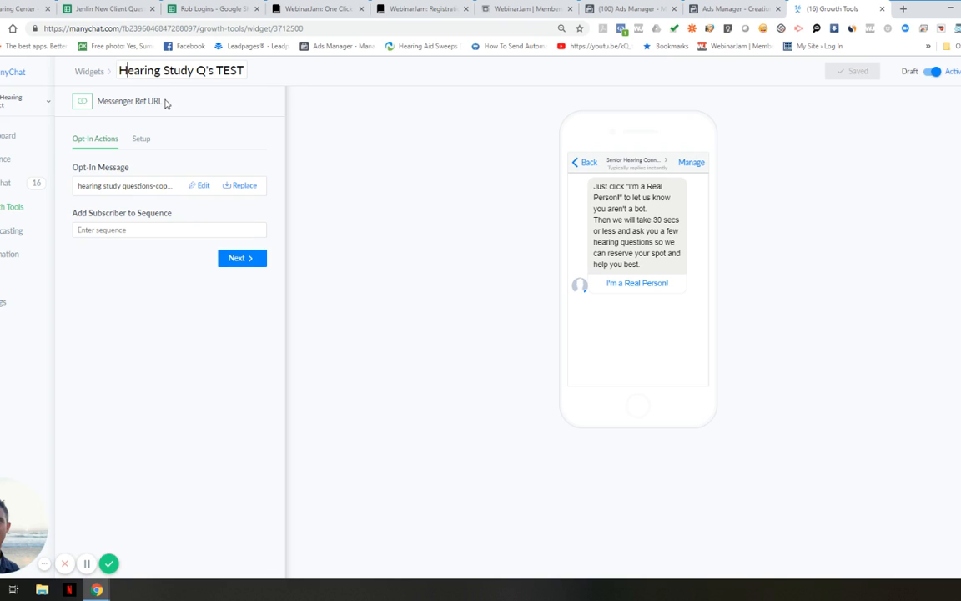
key(Right)
key(Right)
key(Right)
key(Right)
key(Right)
key(Right)
key(Right)
key(Right)
key(Right)
key(Right)
key(Right)
key(Right)
key(Right)
key(Right)
key(Delete)
key(Delete)
key(Delete)
key(Delete)
key(Delete)
key(Delete)
text('s)
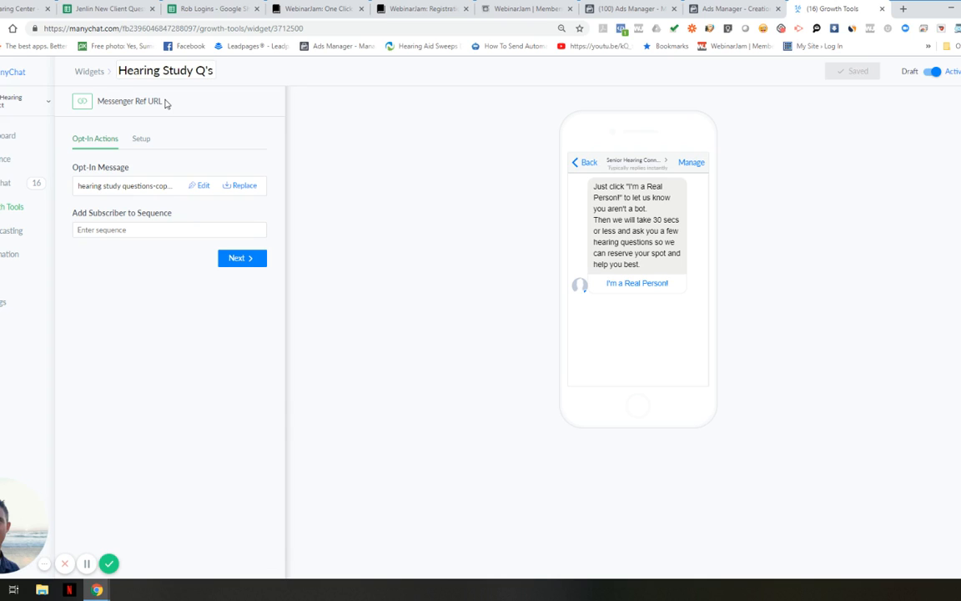
text(- Eye)
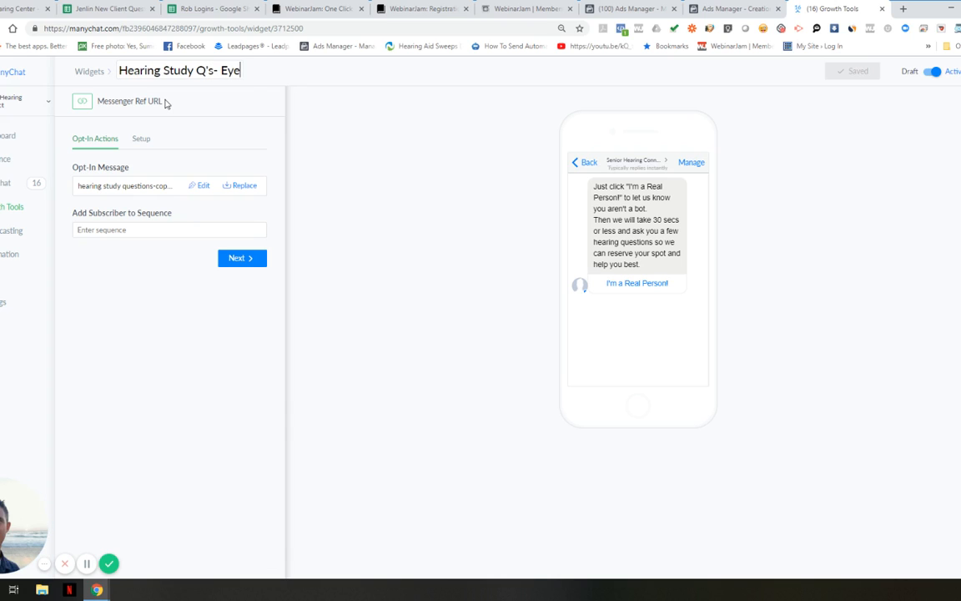
text(s & Ears)
click(253, 138)
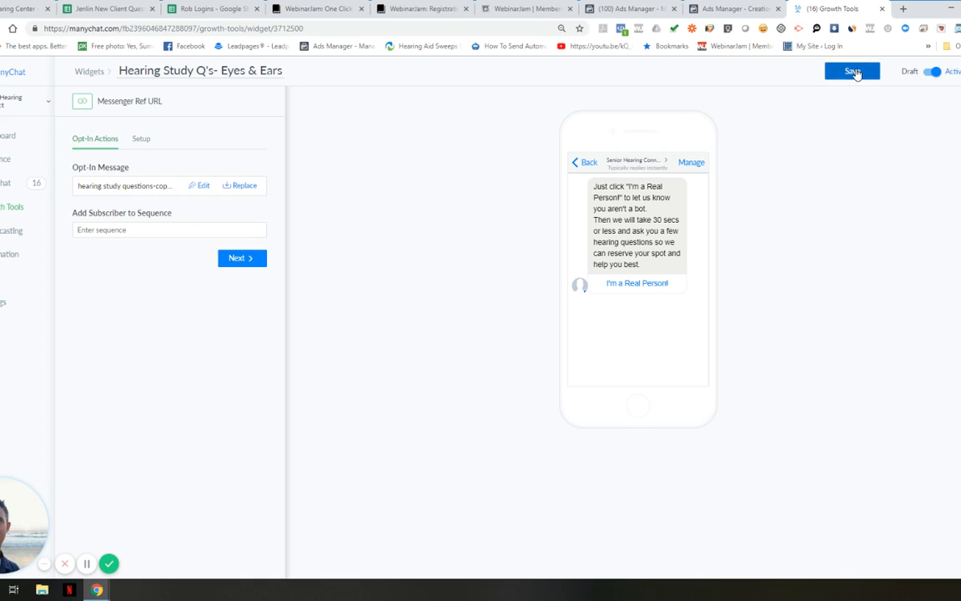
click(854, 71)
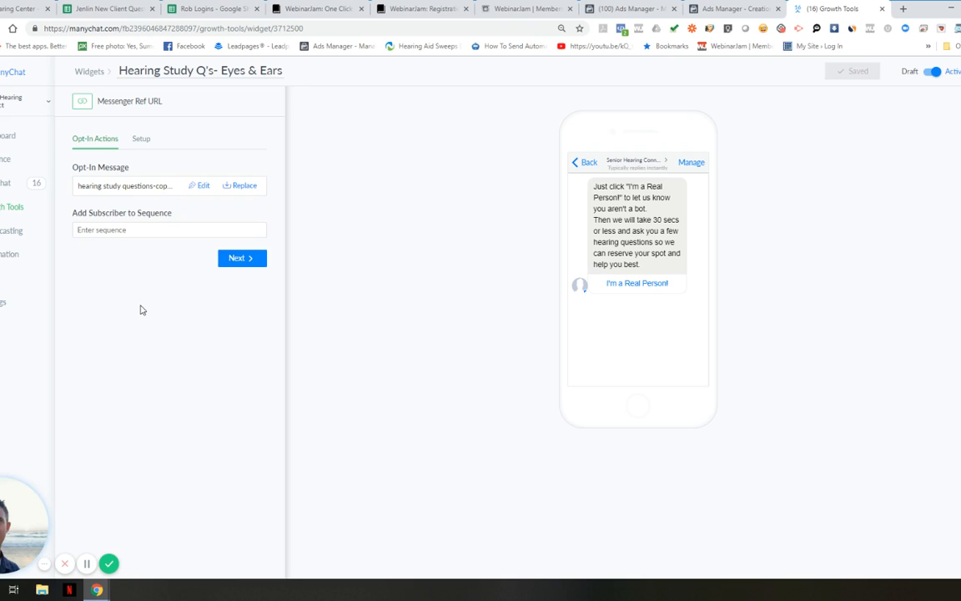
Copy the growth tool's Messenger Ref URL into the Thank You Screen's website link in Ads Manager and finish the lead form
click(141, 144)
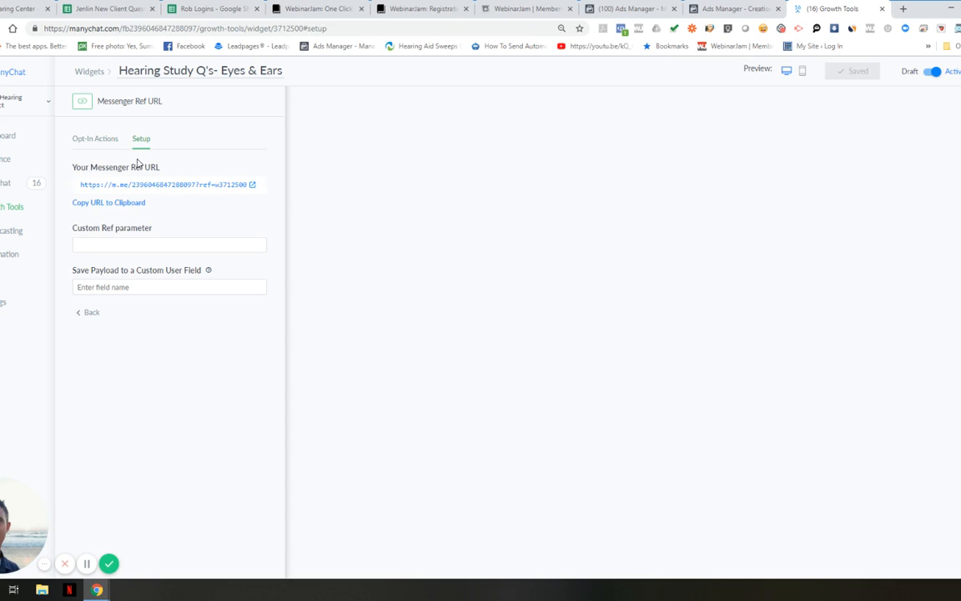
click(128, 205)
click(730, 8)
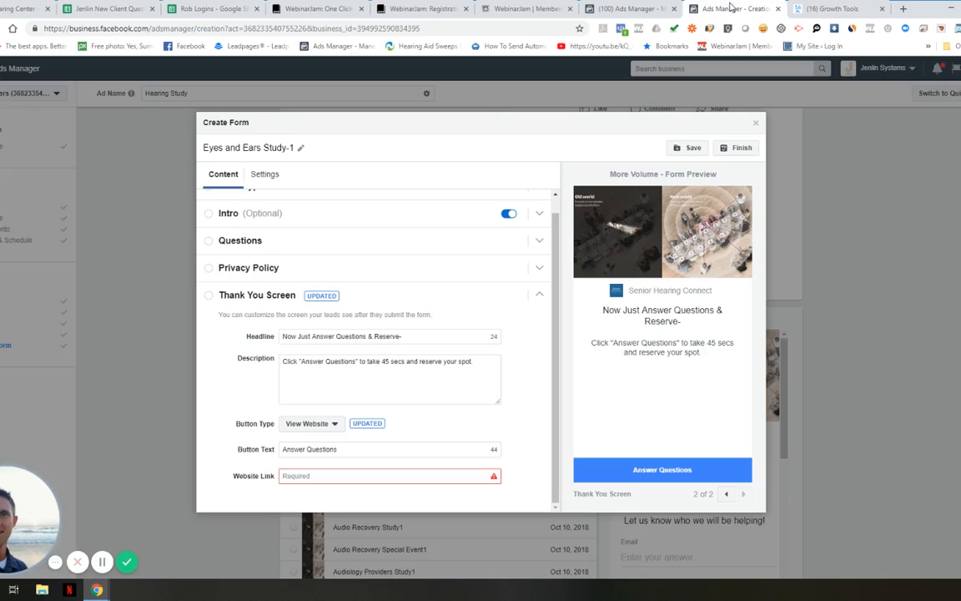
click(365, 478)
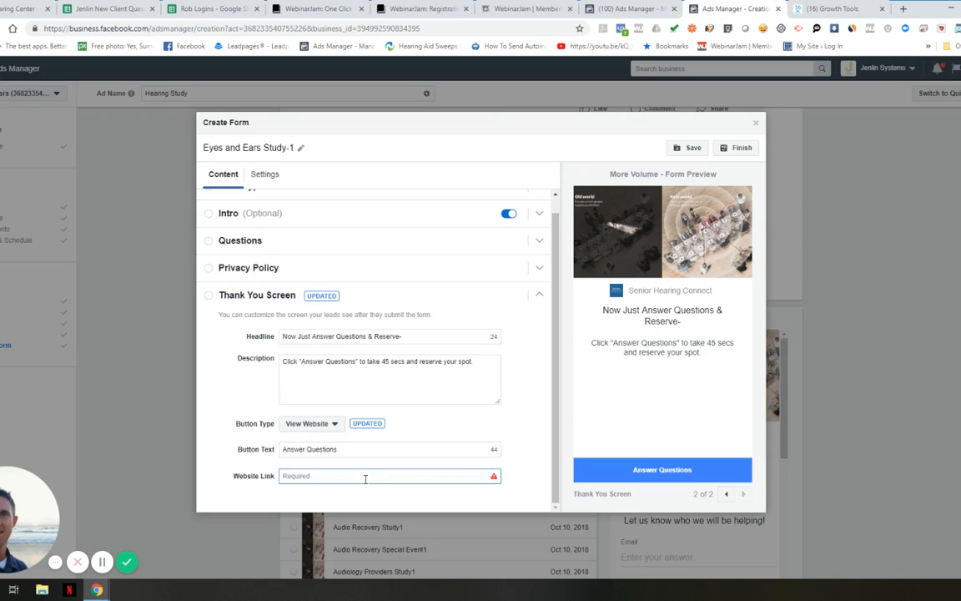
key(ctrl+v)
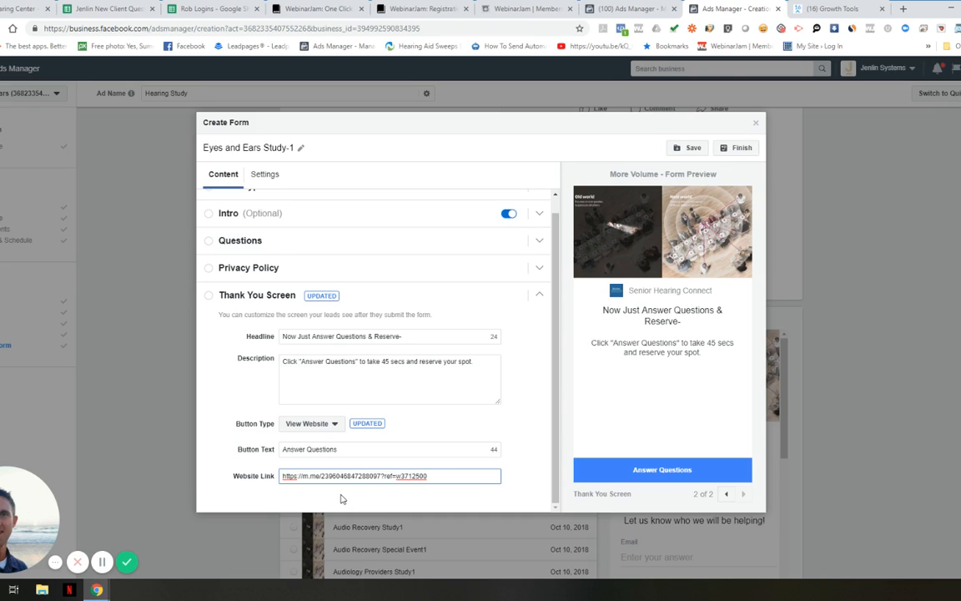
click(735, 151)
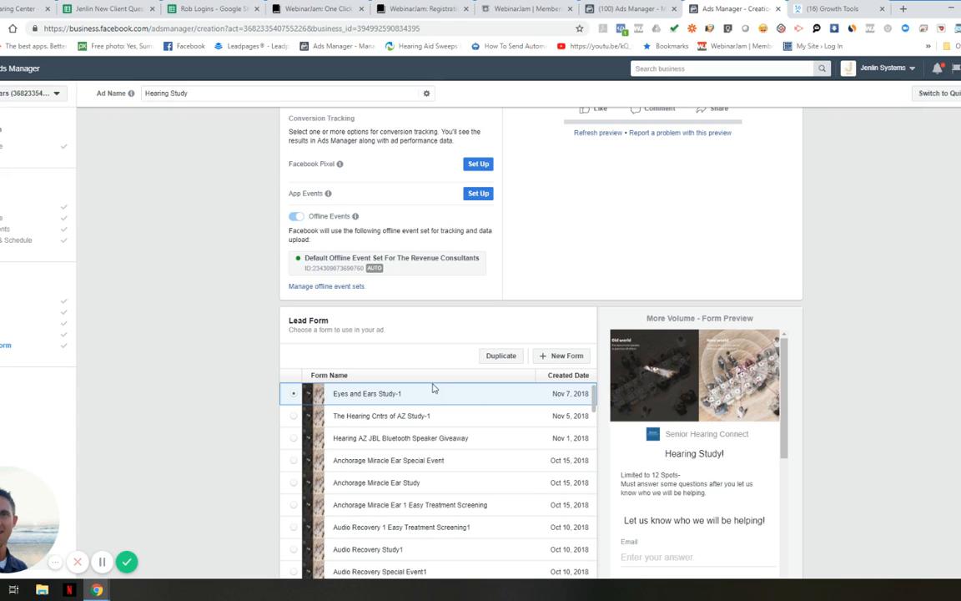
Look through the lead forms and compare "The Hearing Cntrs of AZ Study-1" with "Eyes and Ears Study-1", keeping the latter selected
scroll(465, 482, down, 5)
scroll(626, 484, down, 5)
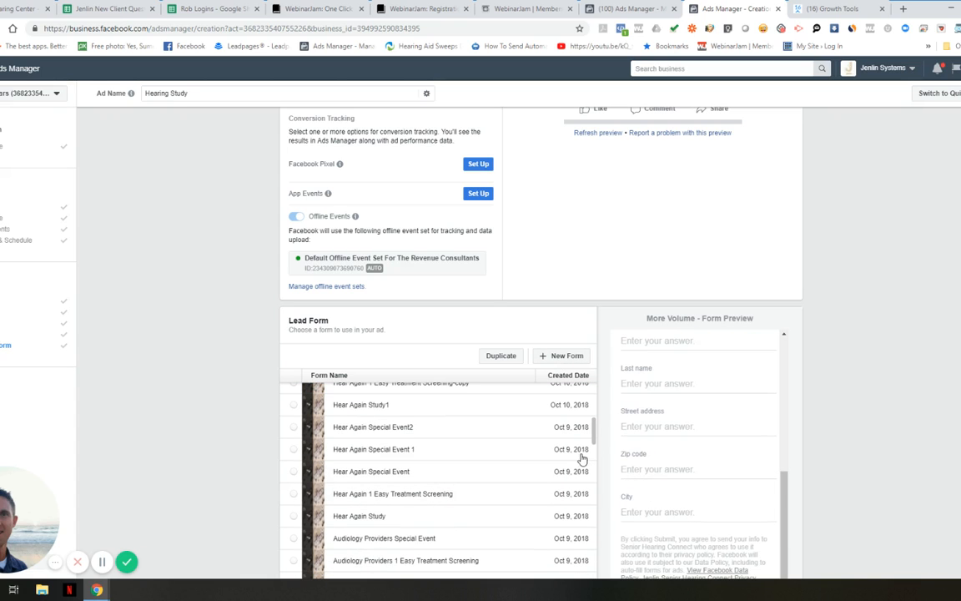
scroll(565, 404, up, 10)
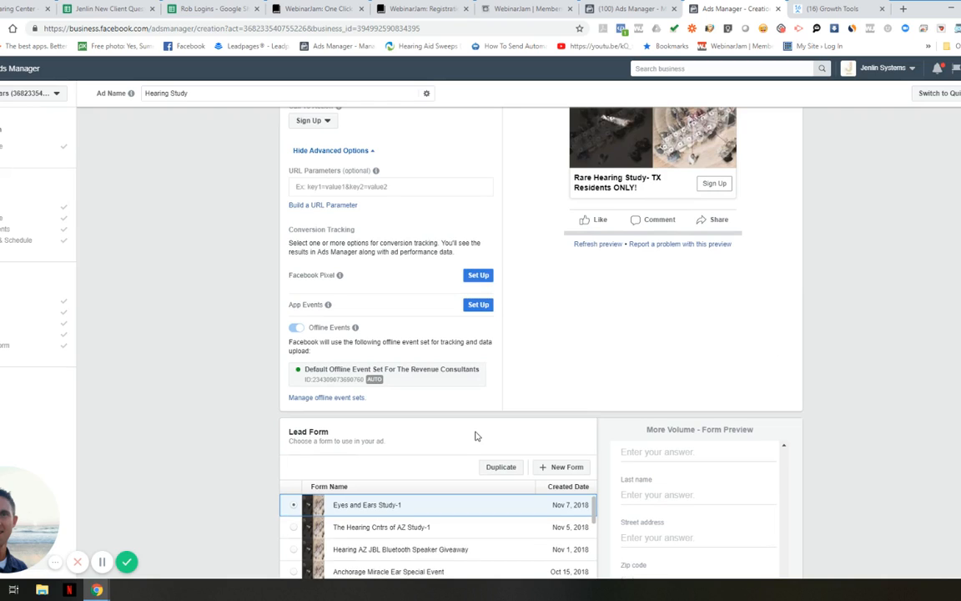
scroll(843, 434, down, 3)
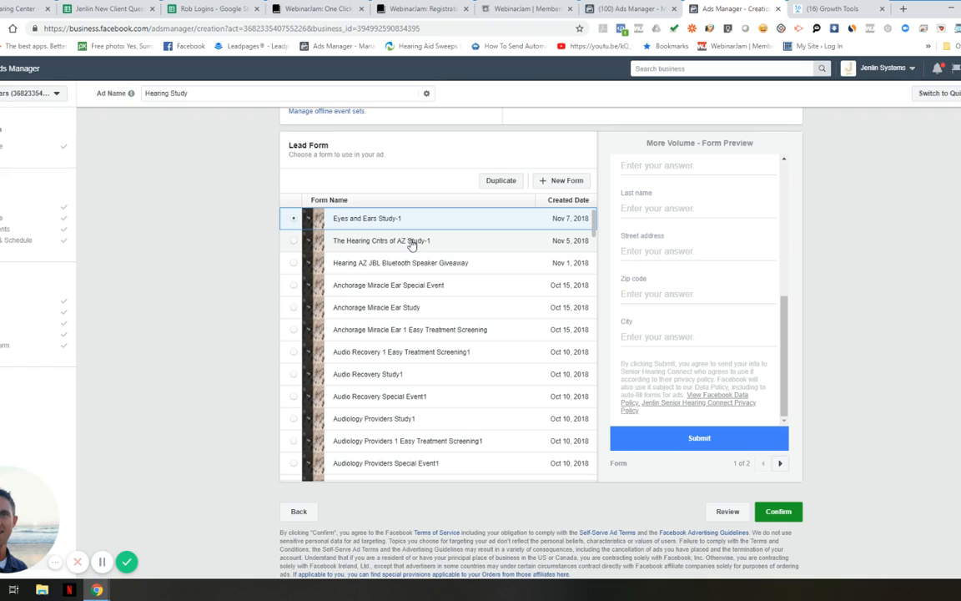
click(294, 241)
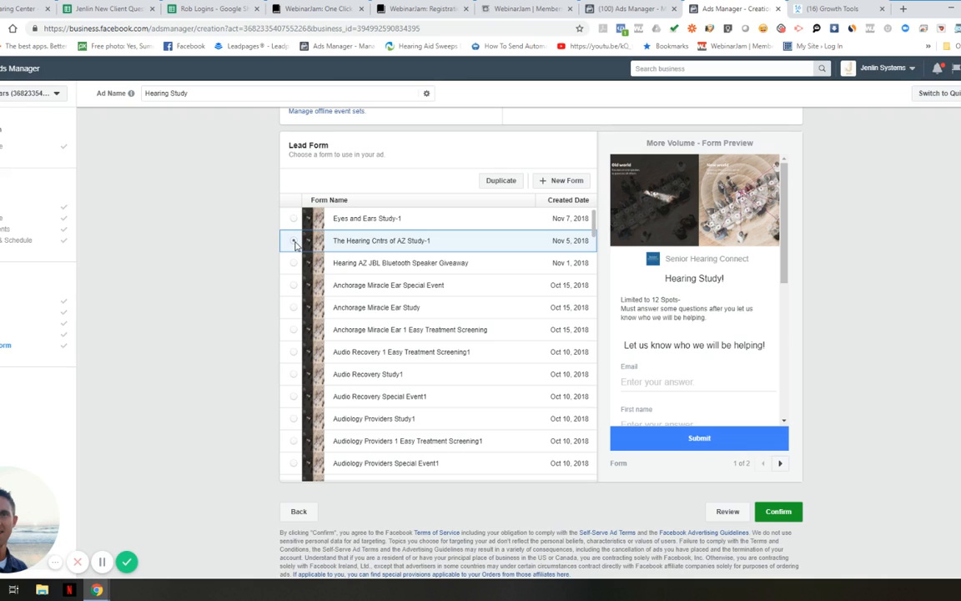
click(292, 218)
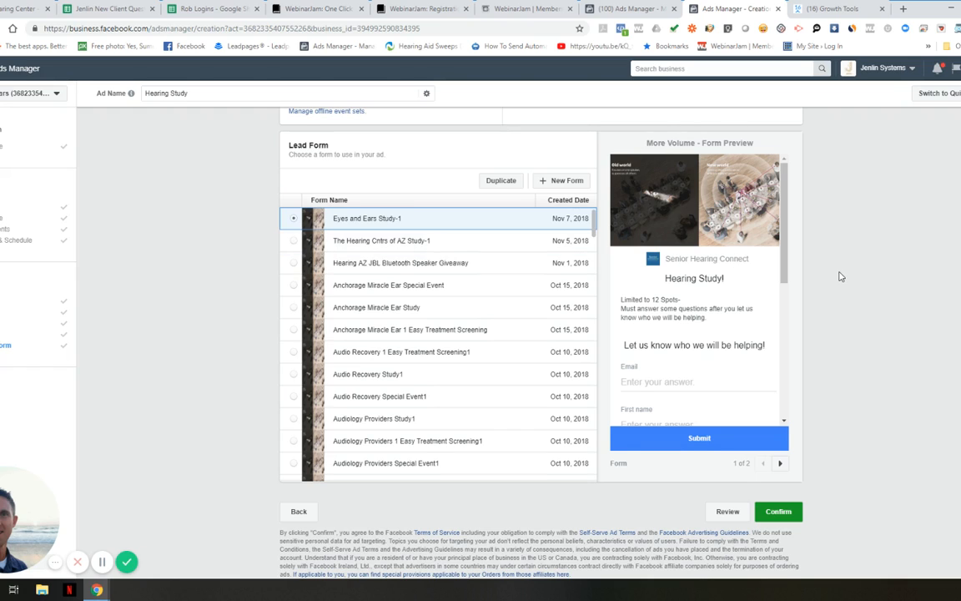
Check the new ad's text and headline against the existing "1 to Many" ad and confirm the campaign for publishing
scroll(840, 276, up, 10)
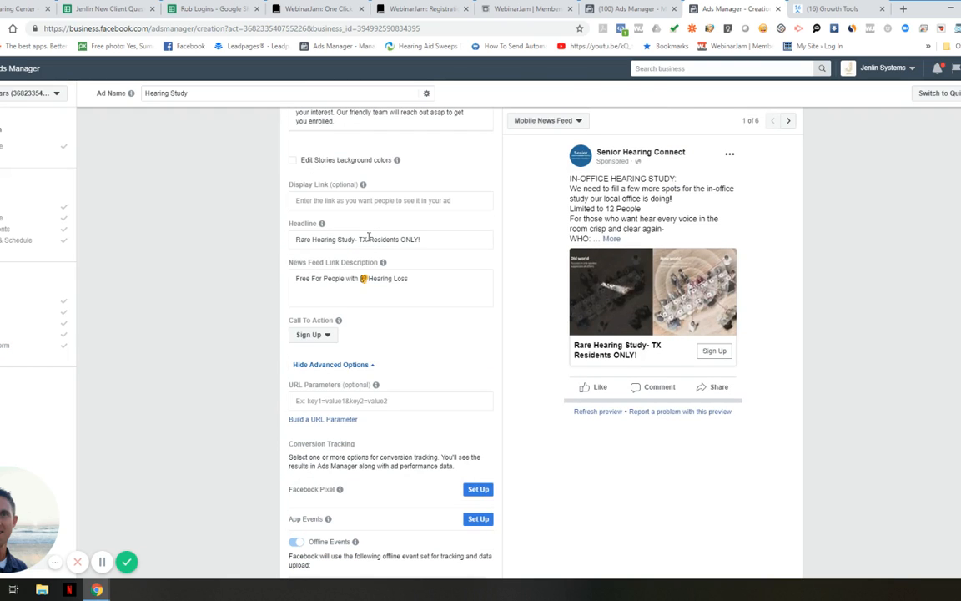
scroll(435, 253, up, 4)
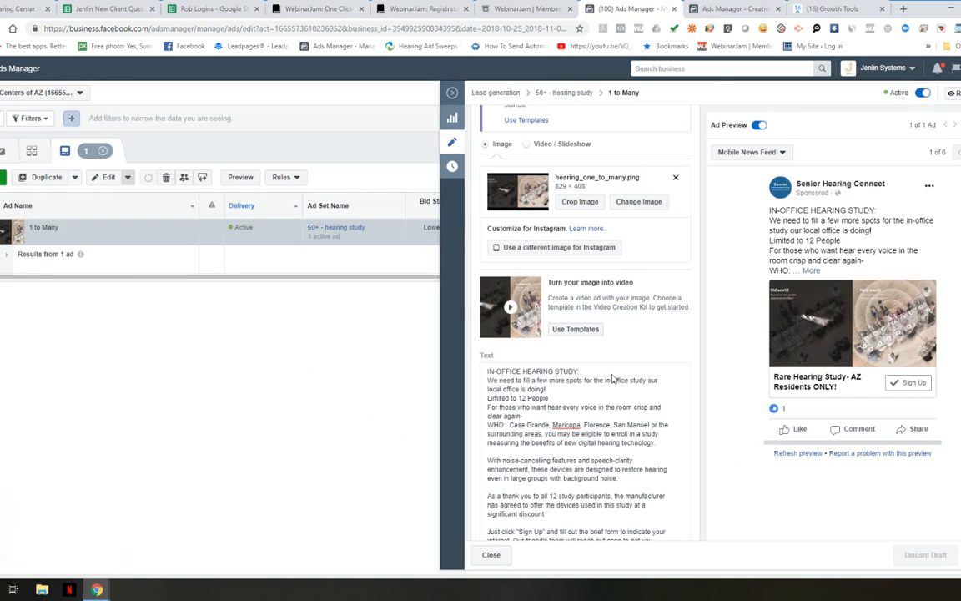
scroll(659, 359, down, 2)
scroll(646, 357, down, 3)
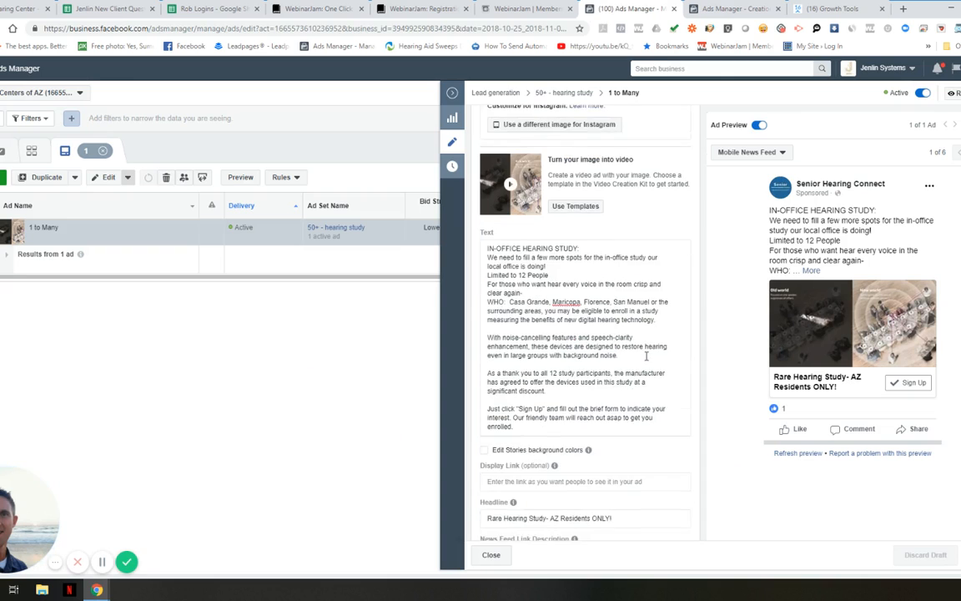
scroll(646, 359, up, 2)
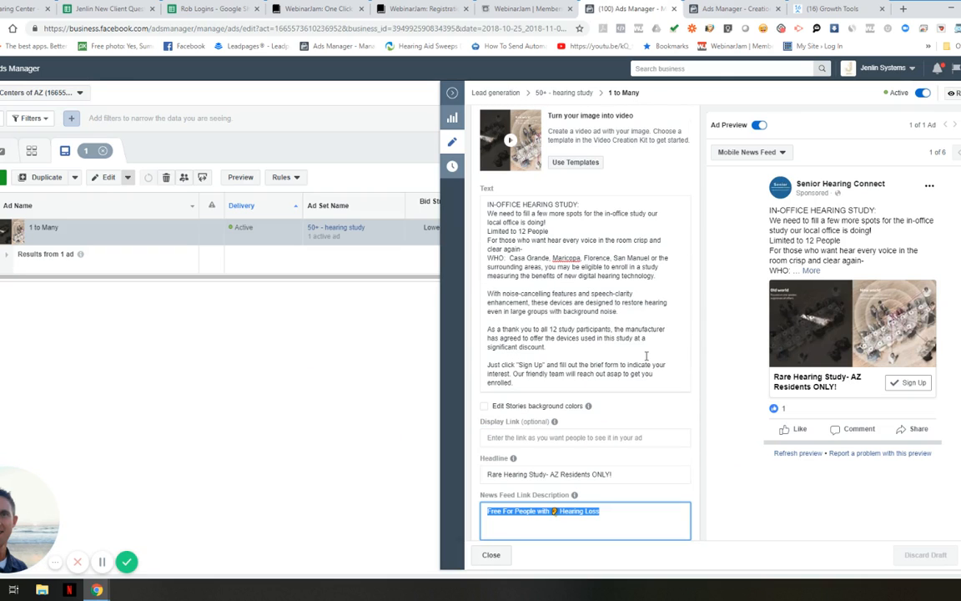
click(710, 8)
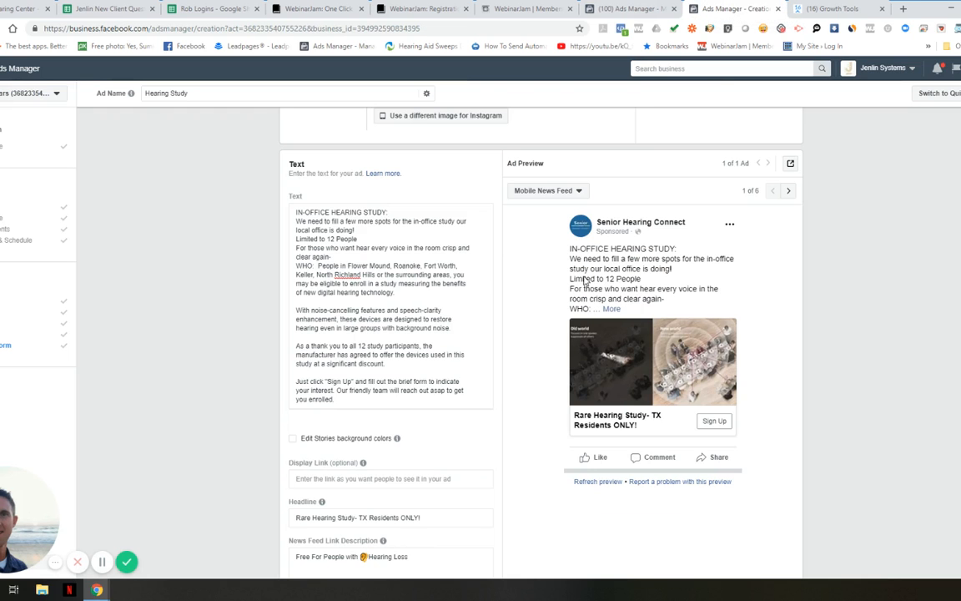
scroll(833, 467, down, 10)
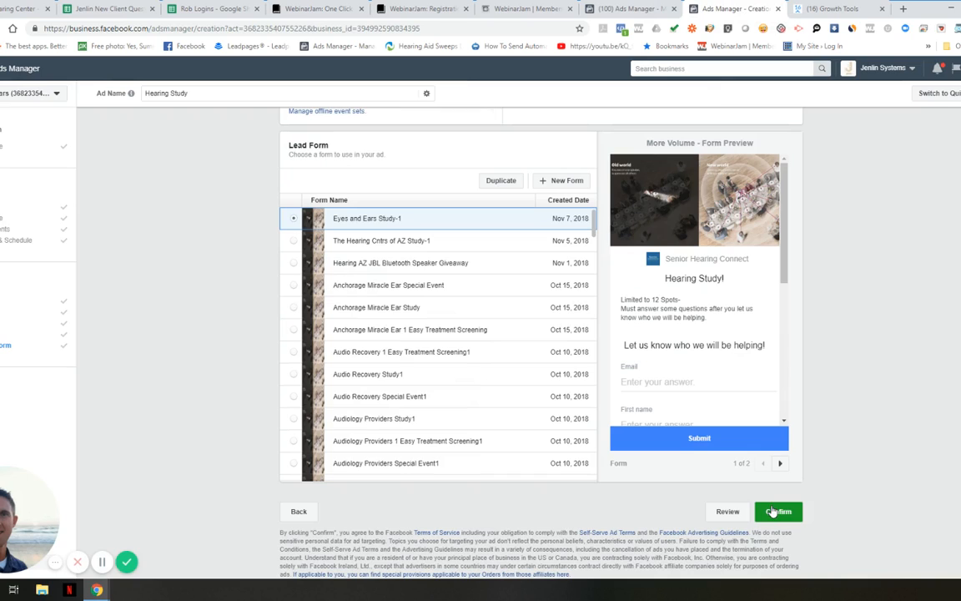
click(773, 516)
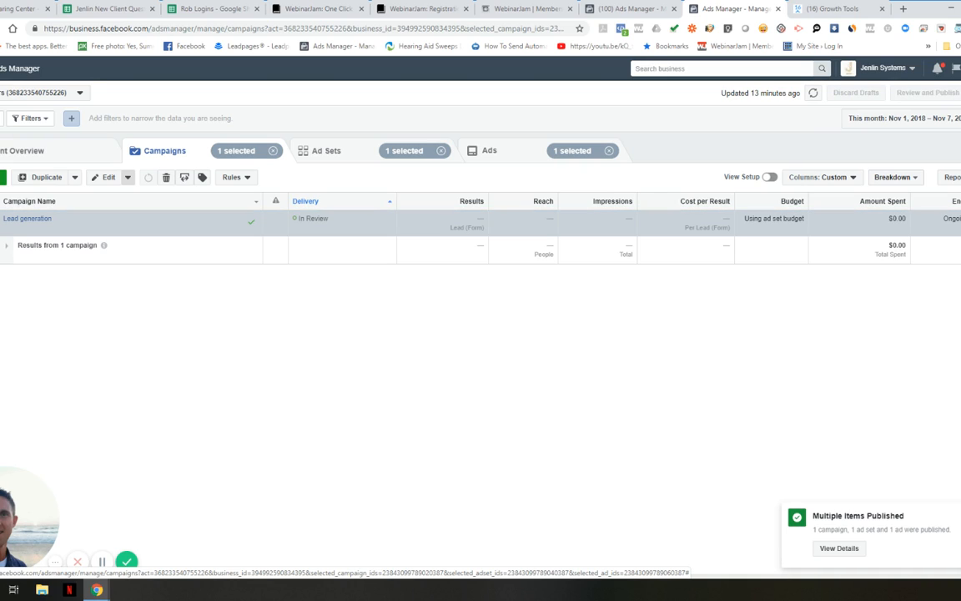
Open the published Lead generation campaign's "Hearing Study" ad in the editor and review its text
mouse_move(33, 224)
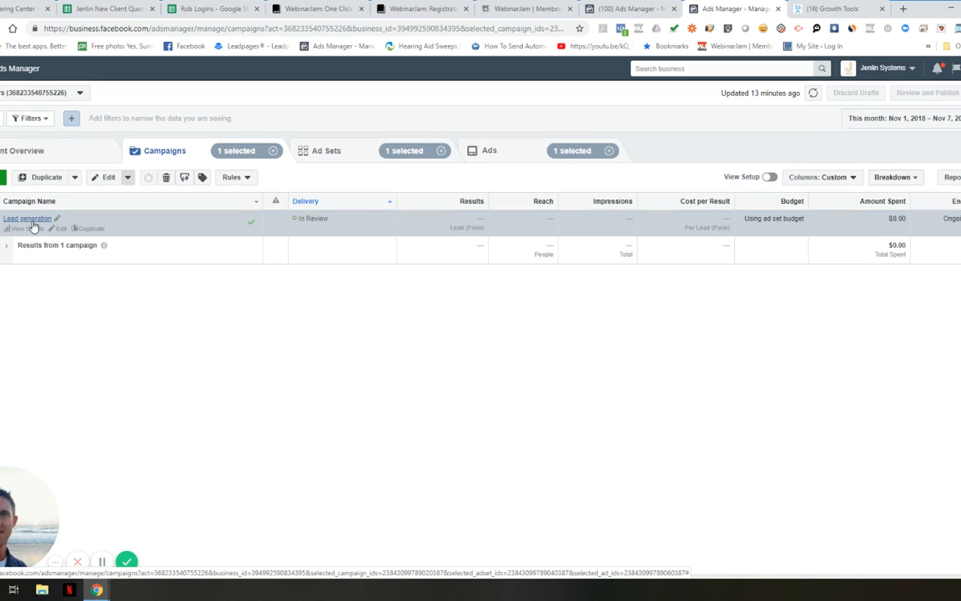
click(29, 220)
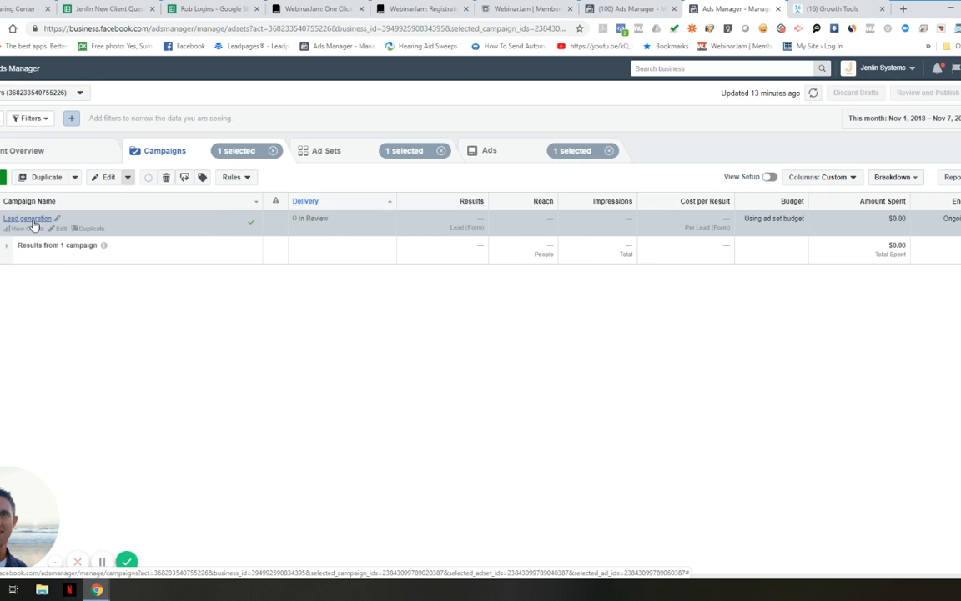
click(21, 219)
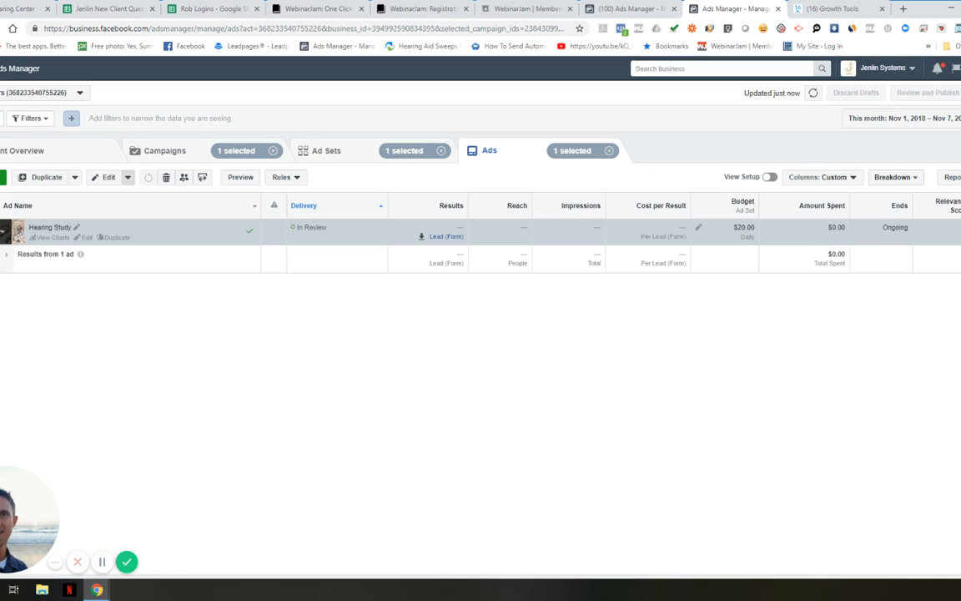
click(85, 240)
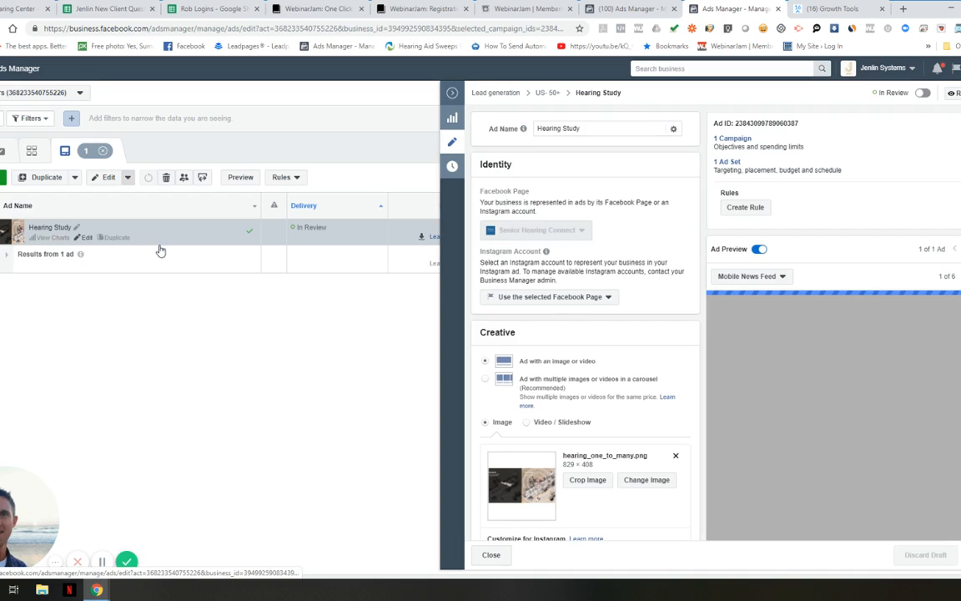
scroll(590, 388, down, 5)
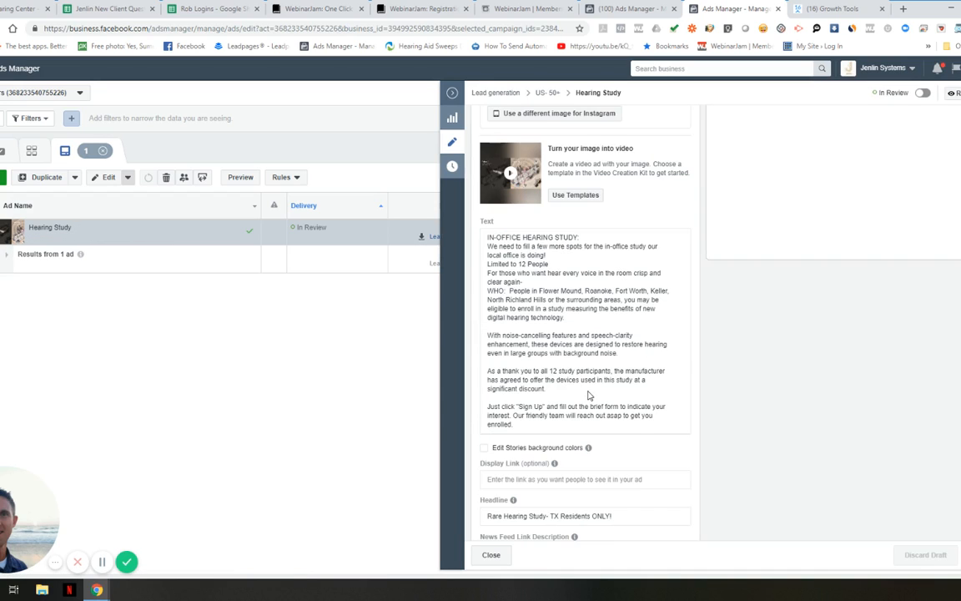
Review the full text of the "Hearing Study" ad from start to end and close the ad editor
drag(487, 236, 515, 246)
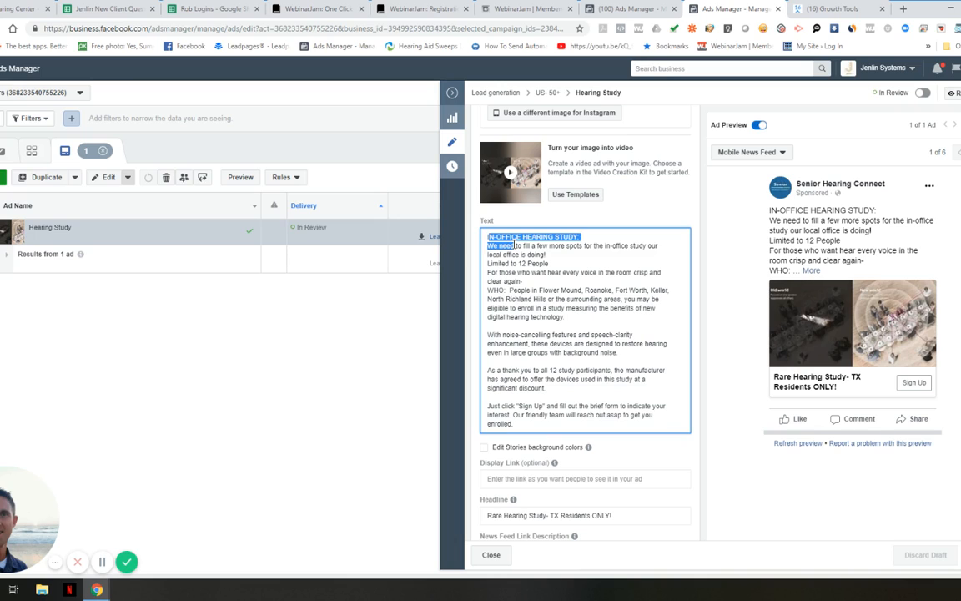
drag(547, 421, 483, 238)
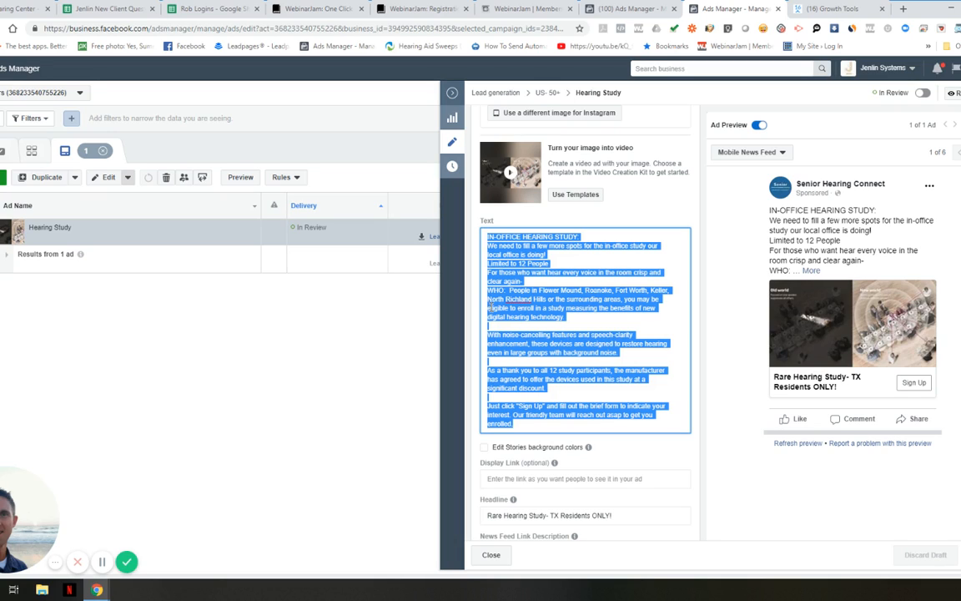
click(485, 219)
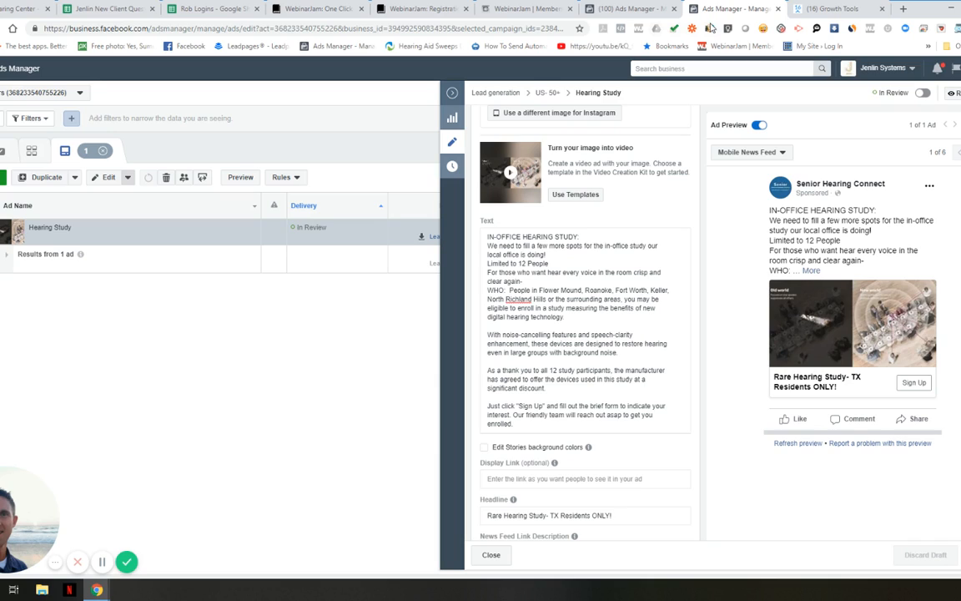
click(452, 93)
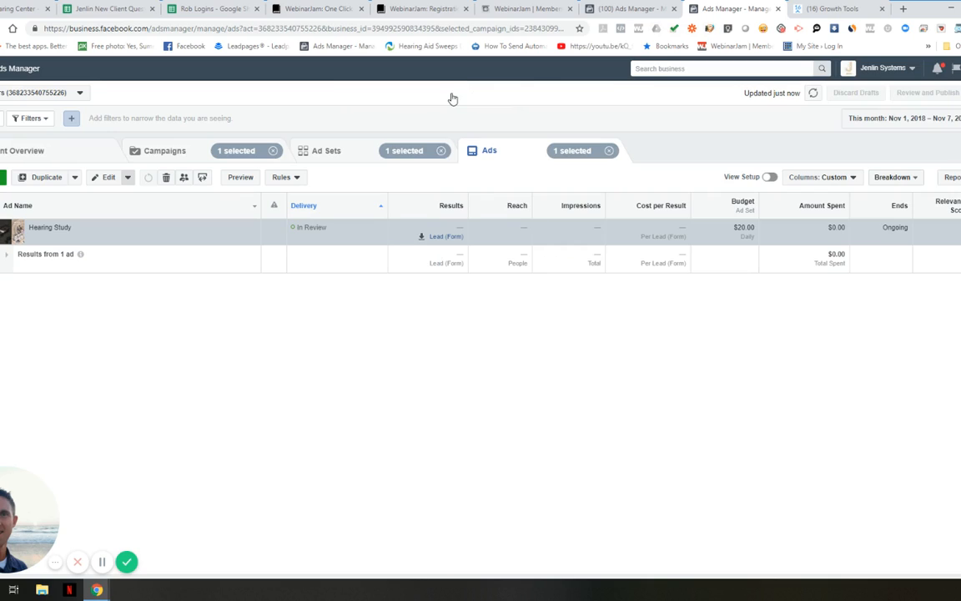
click(60, 92)
scroll(65, 325, down, 3)
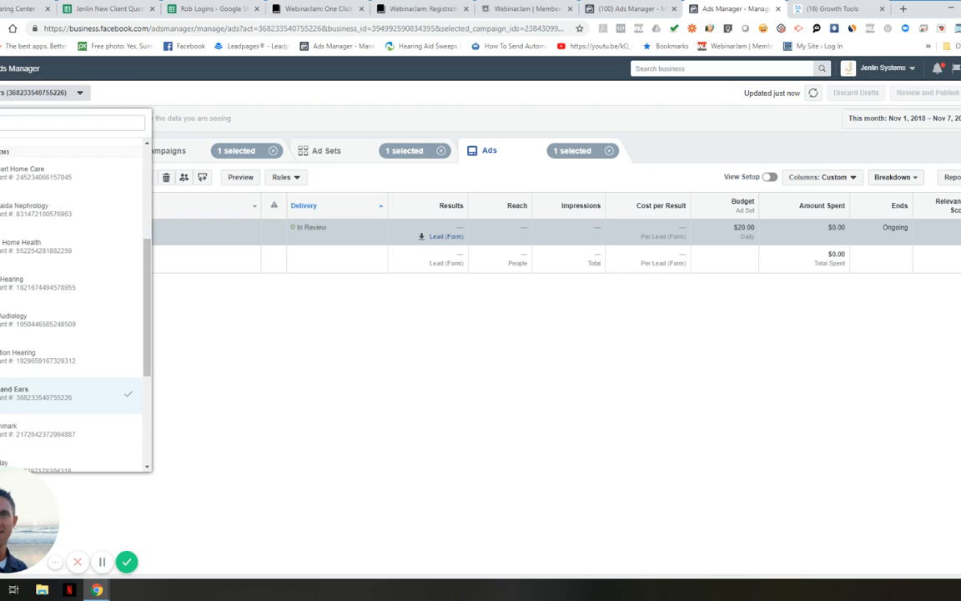
click(439, 375)
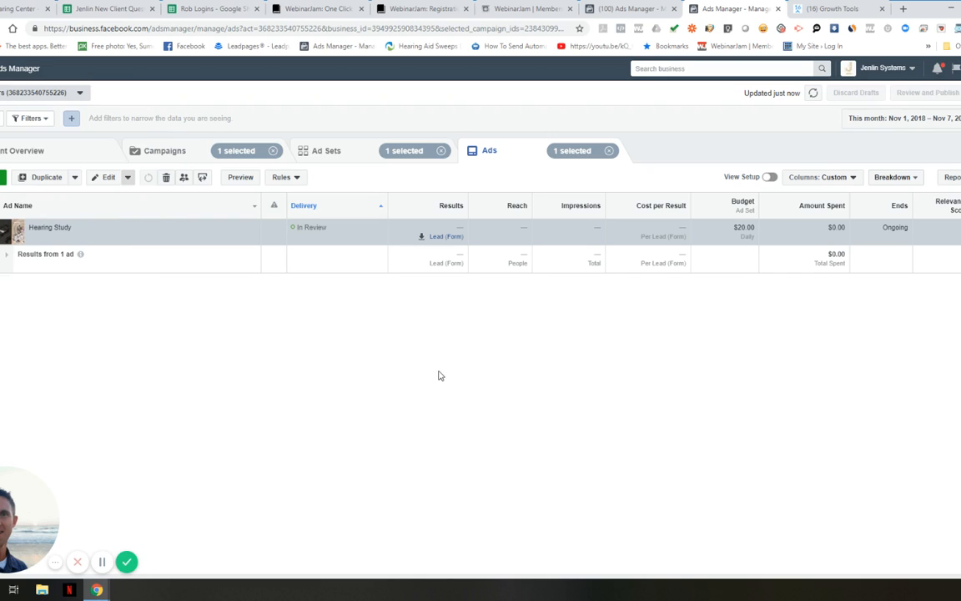
Switch to ManyChat and delete the "Growth Tool #76 Opt-In Message" flow from the Flows content
click(830, 8)
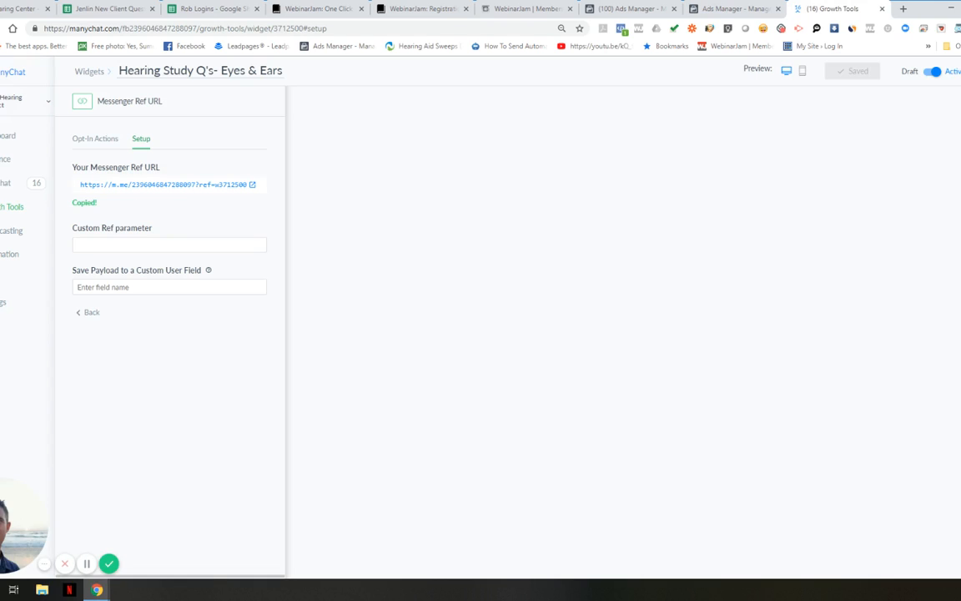
click(2, 278)
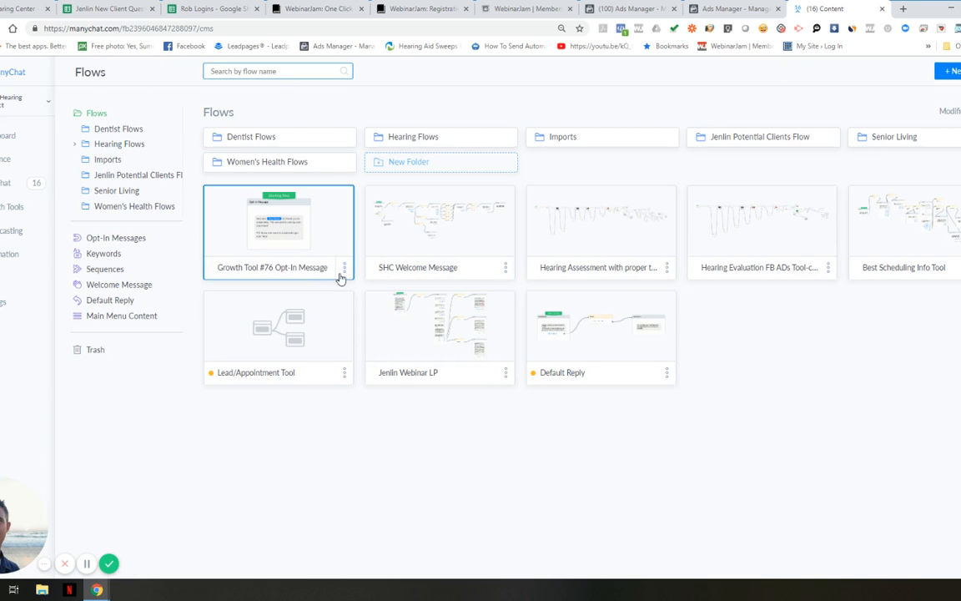
click(344, 267)
click(285, 363)
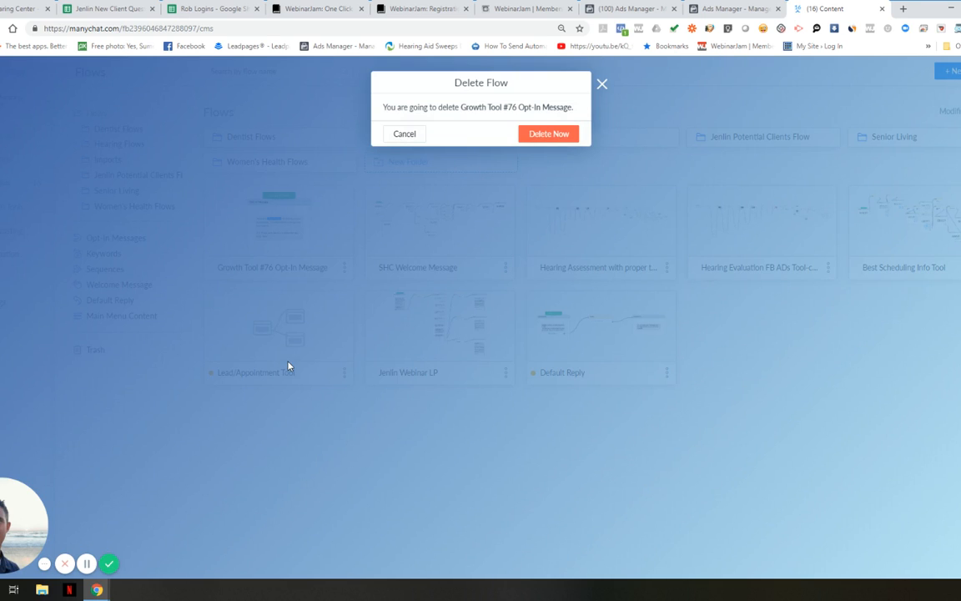
click(551, 133)
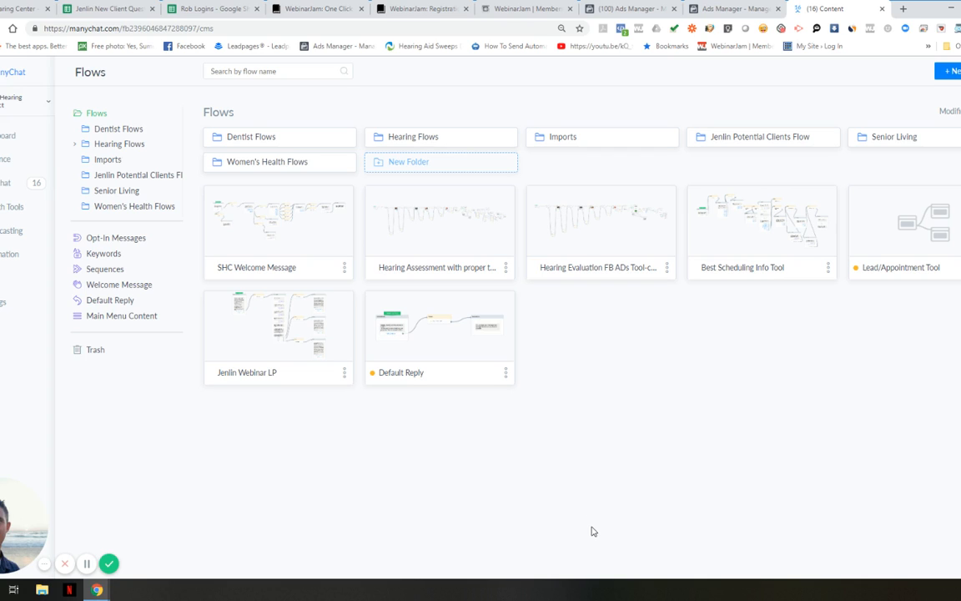
Return to Ads Manager and look through the available ad accounts, keeping the Eyes and Ears account selected
click(716, 6)
click(630, 8)
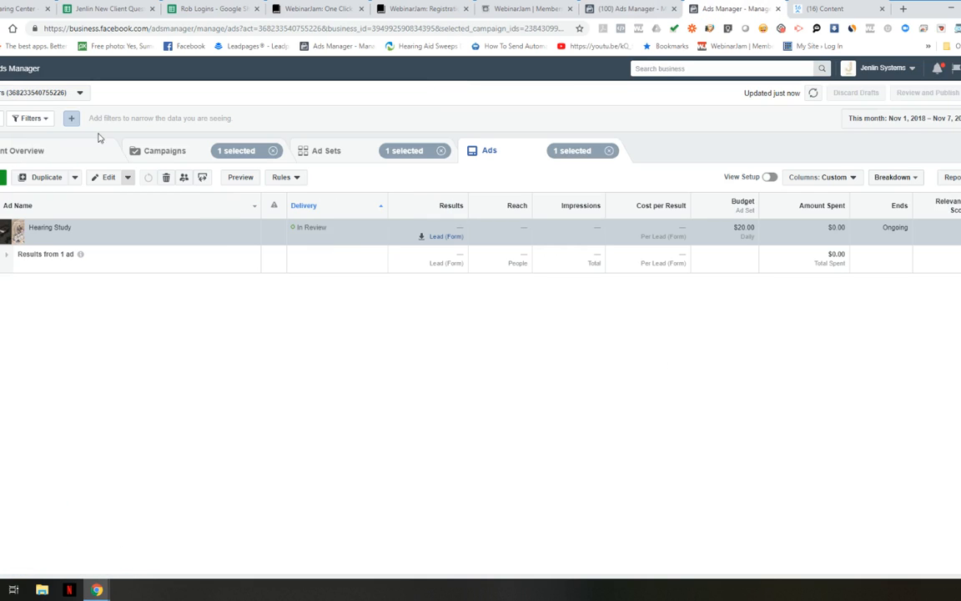
click(51, 92)
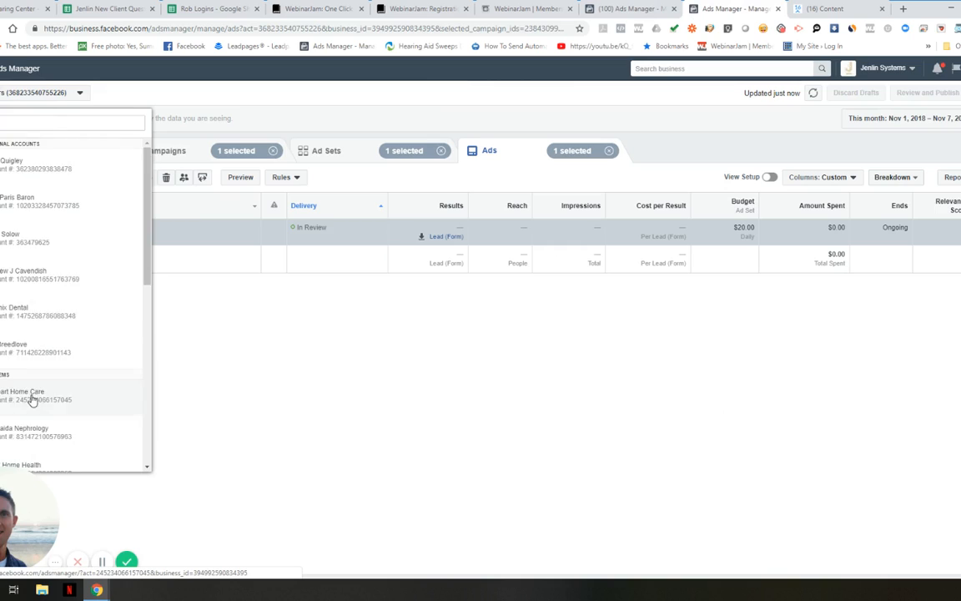
scroll(32, 399, down, 2)
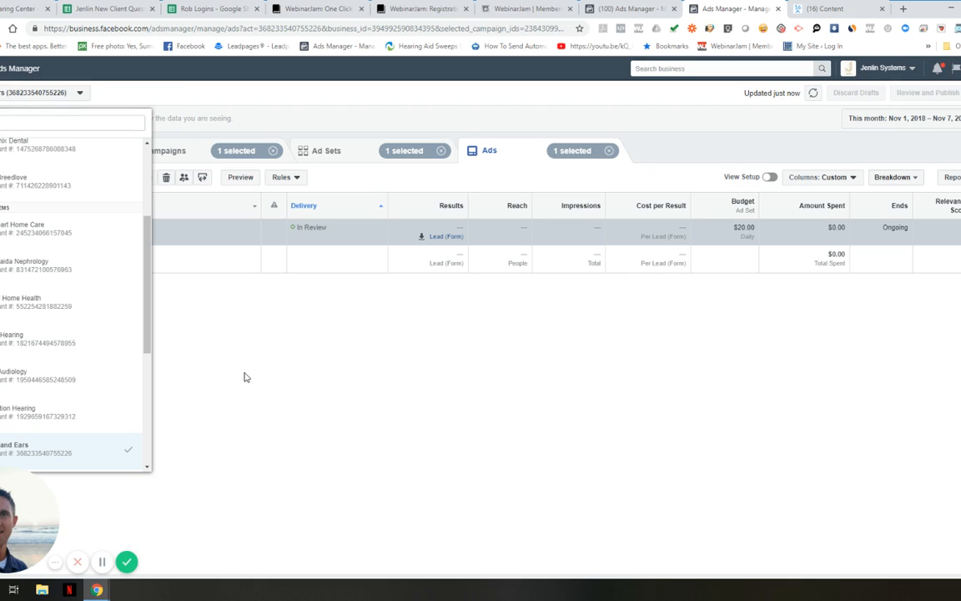
click(245, 377)
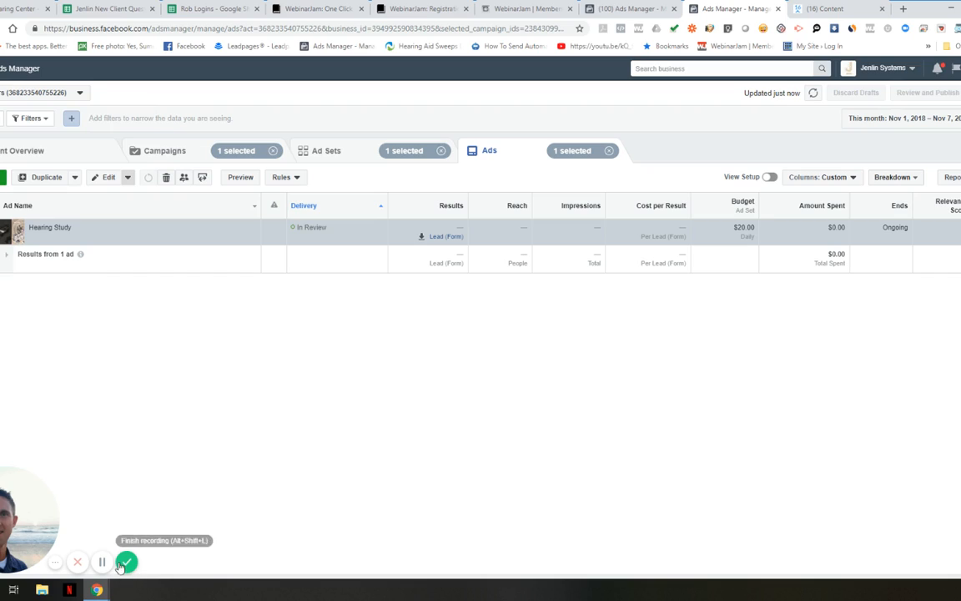